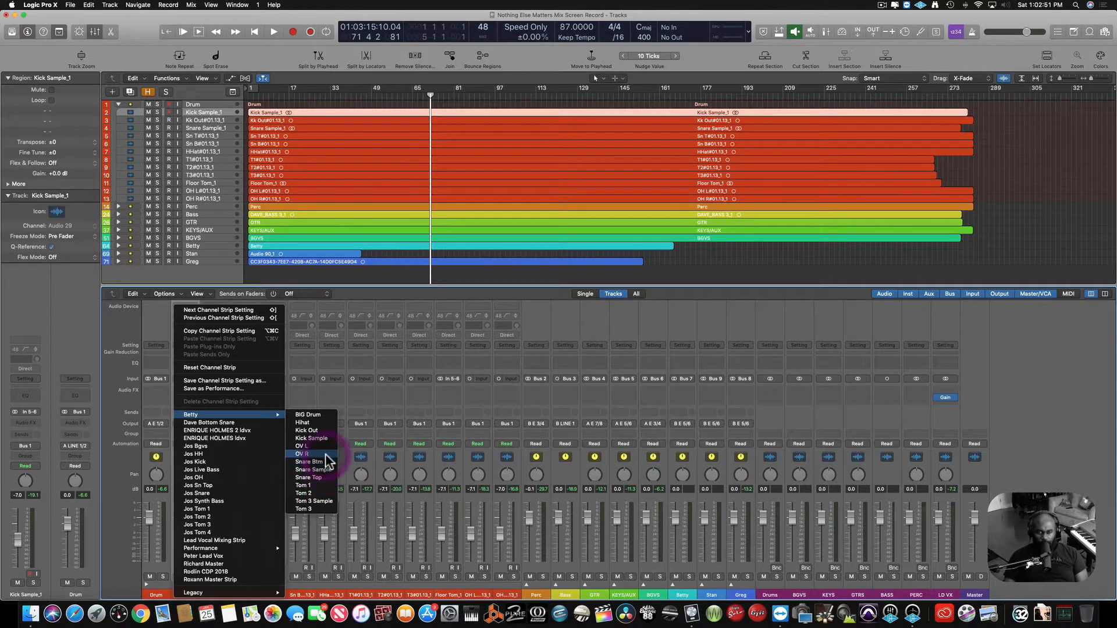
Load the Kick Sample channel strip setting on the kick sample track and solo that channel.
left_click(326, 437)
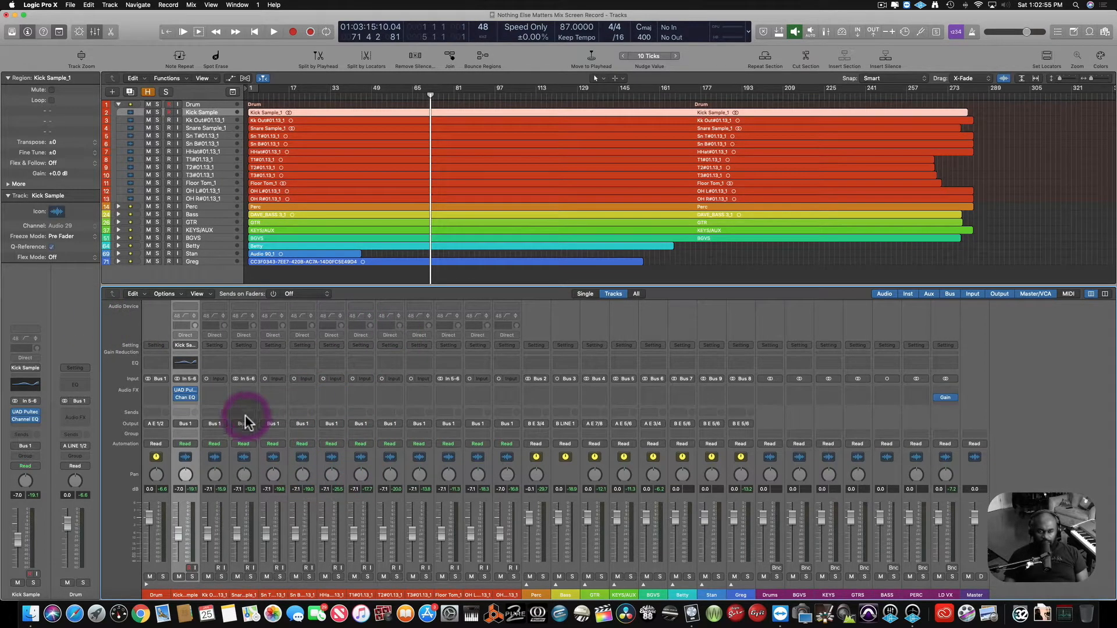
left_click(193, 577)
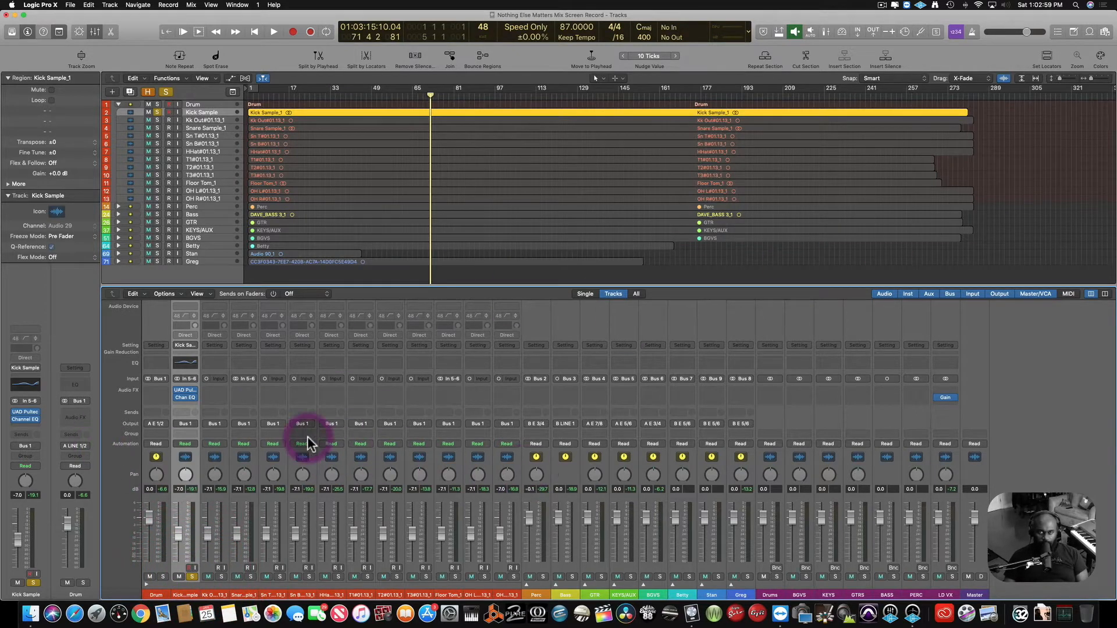
Enlarge the track heights in the arrangement enough to read the individual drum waveforms.
left_click(1068, 82)
left_click(1068, 81)
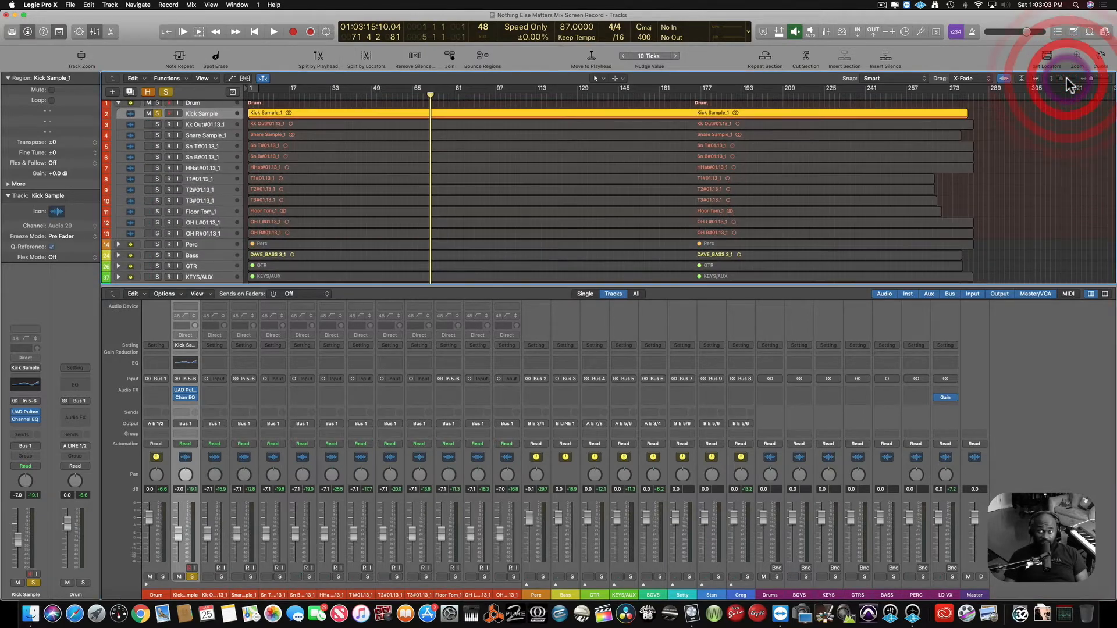
left_click(1067, 82)
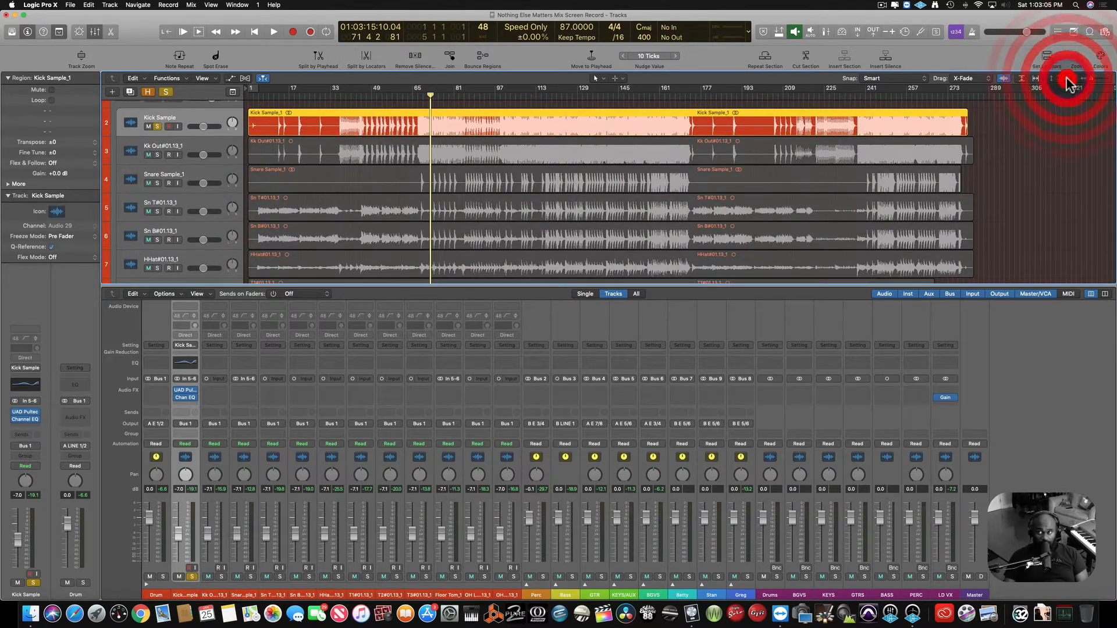
left_click(1067, 81)
left_click(1069, 82)
left_click(1069, 82)
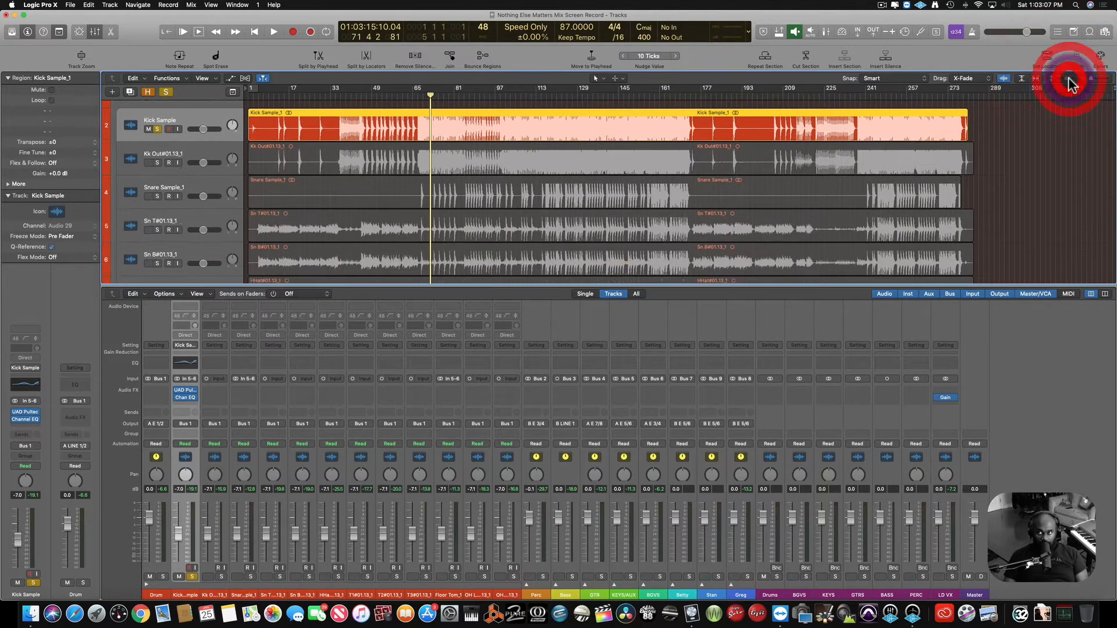
left_click(1069, 82)
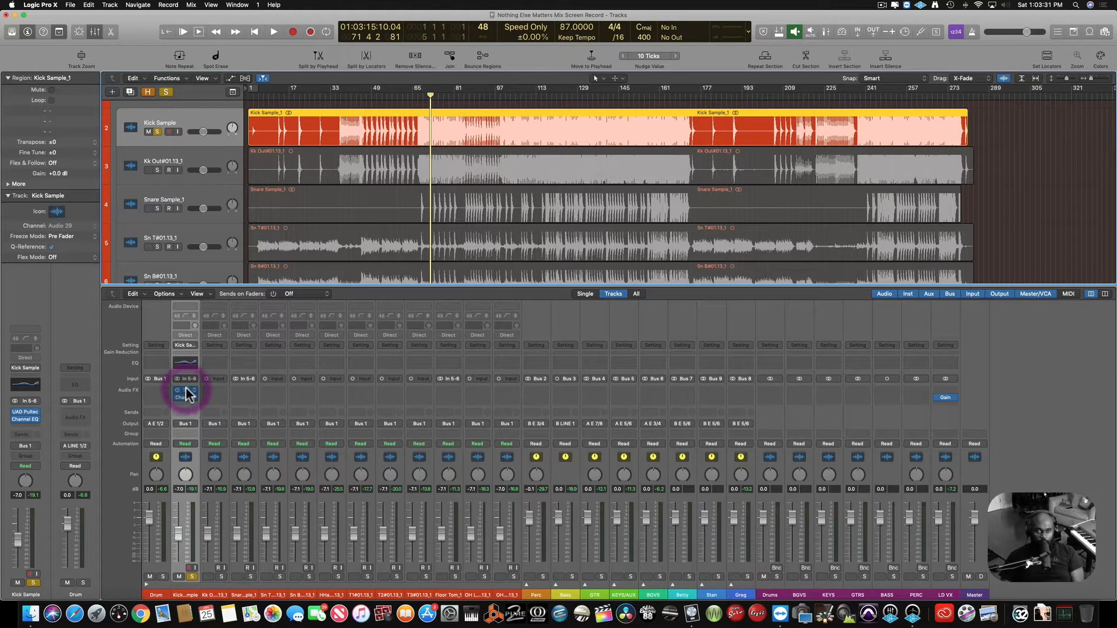
Open the kick channel's Pultec EQP-1A and Channel EQ, leaving only the Channel EQ window open over the mixer.
left_click(187, 396)
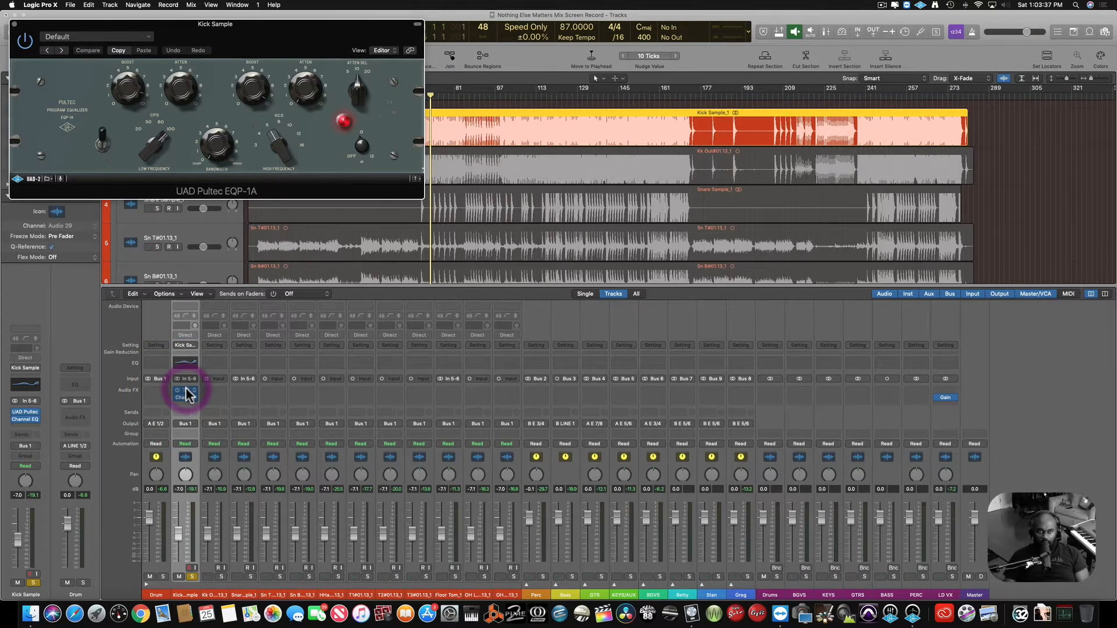
left_click(186, 398)
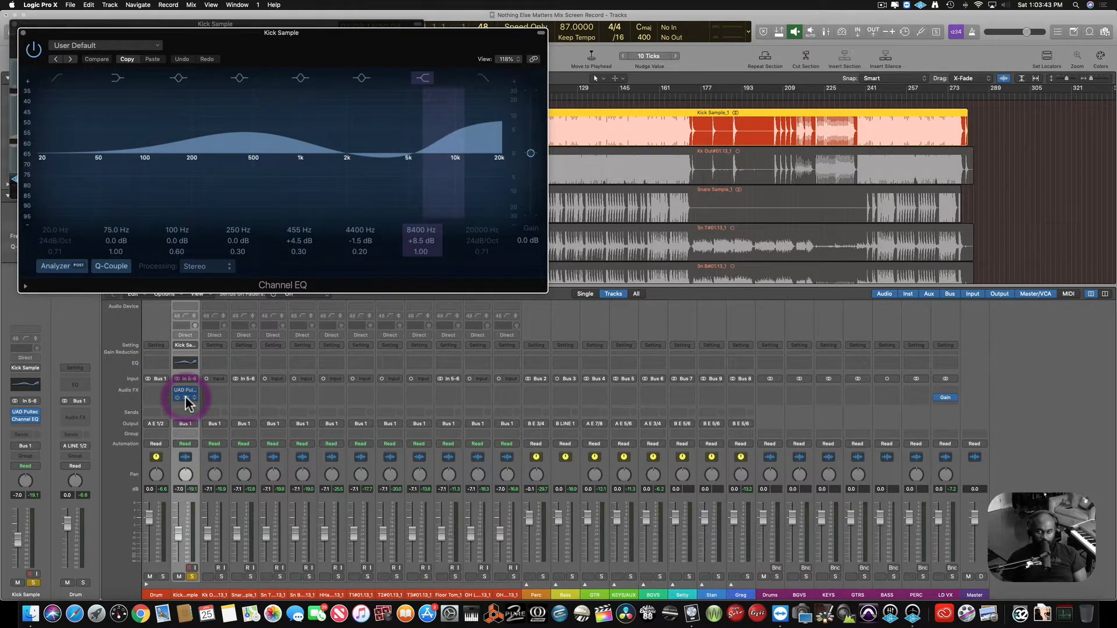
left_click_drag(325, 46, 798, 129)
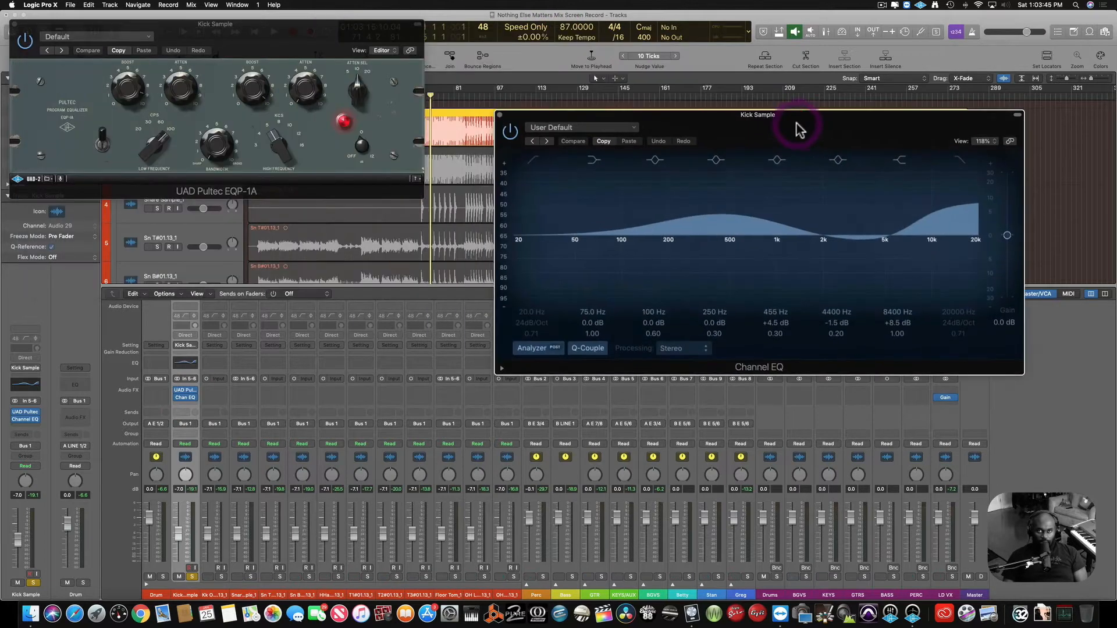
left_click(232, 62)
left_click(23, 32)
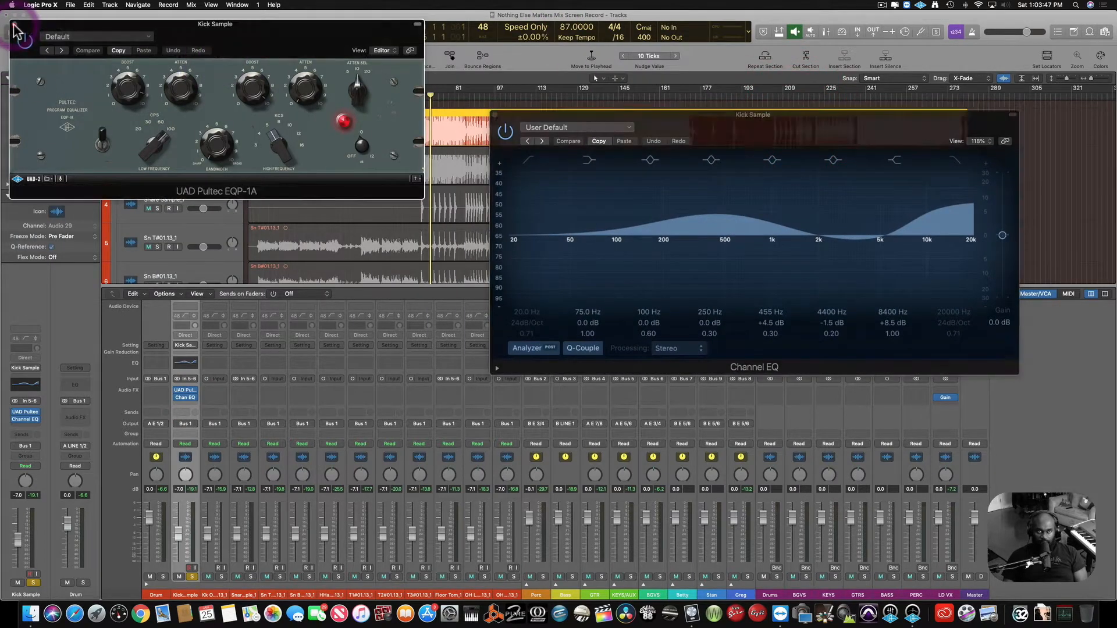
left_click_drag(809, 132, 630, 226)
left_click(357, 326)
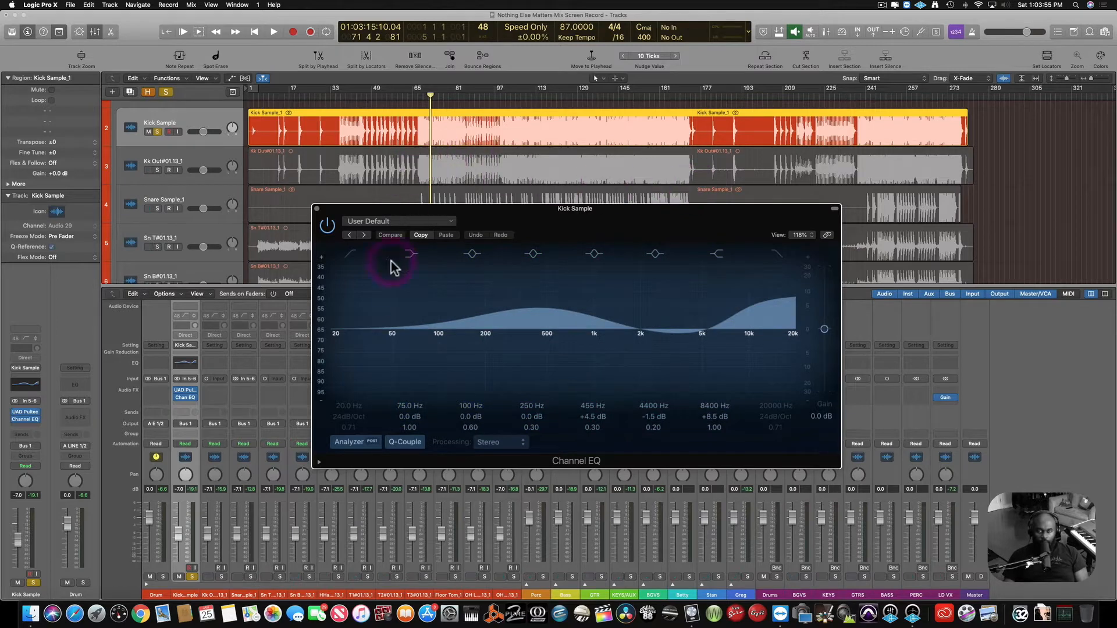
Play the soloed kick, bypass Channel EQ and move it ahead of the Pultec in the effects chain.
key("space")
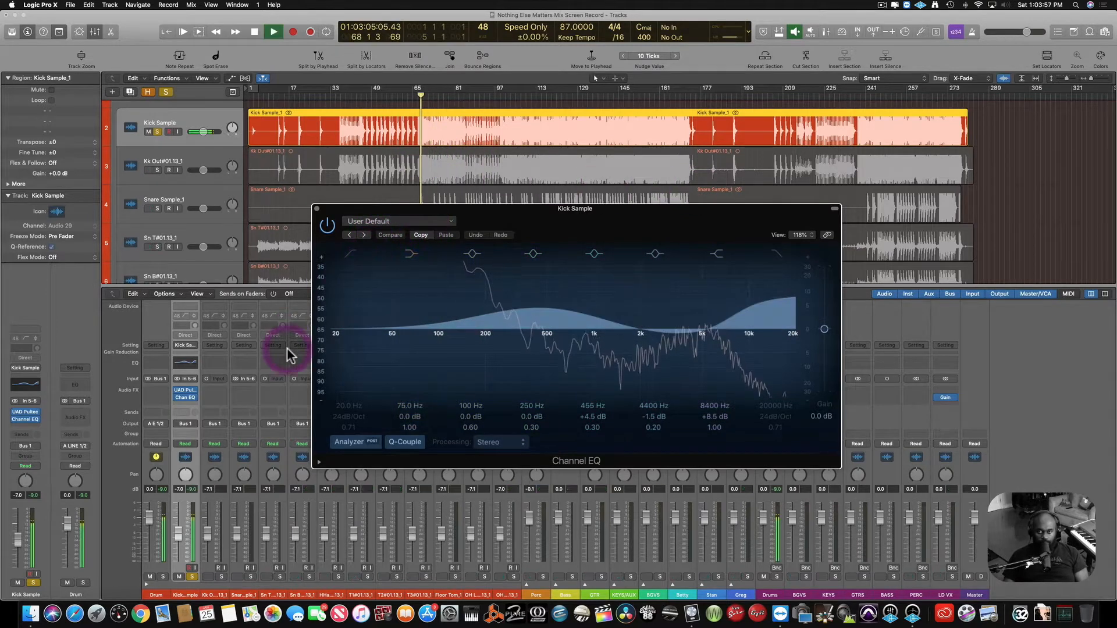
left_click(327, 226)
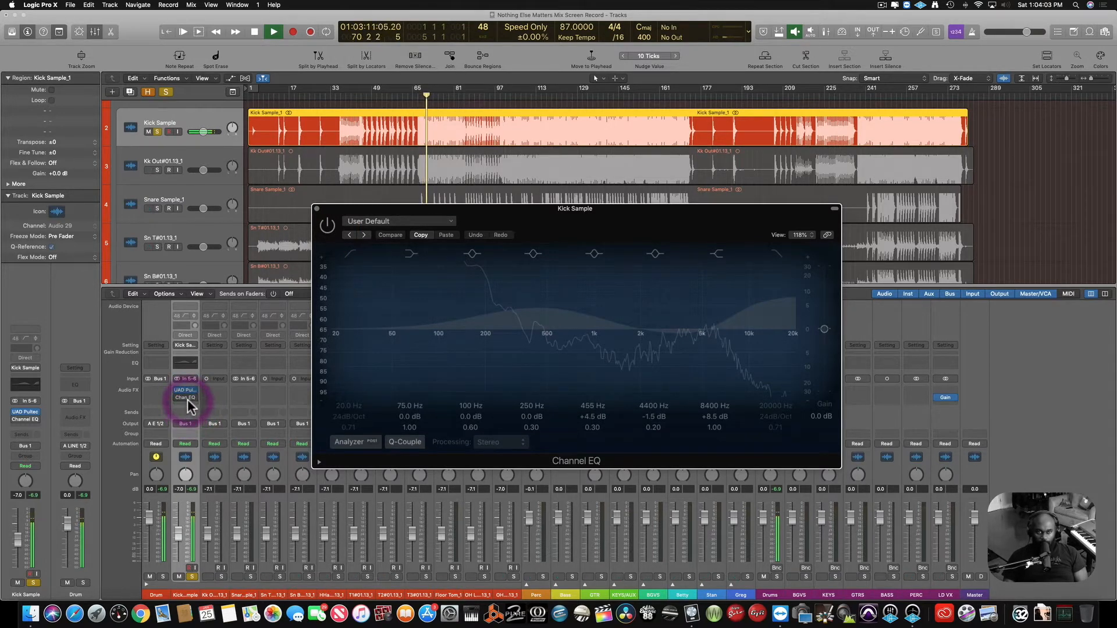
mouse_move(185, 398)
left_mouse_down()
mouse_move(186, 385)
mouse_move(188, 396)
left_mouse_up()
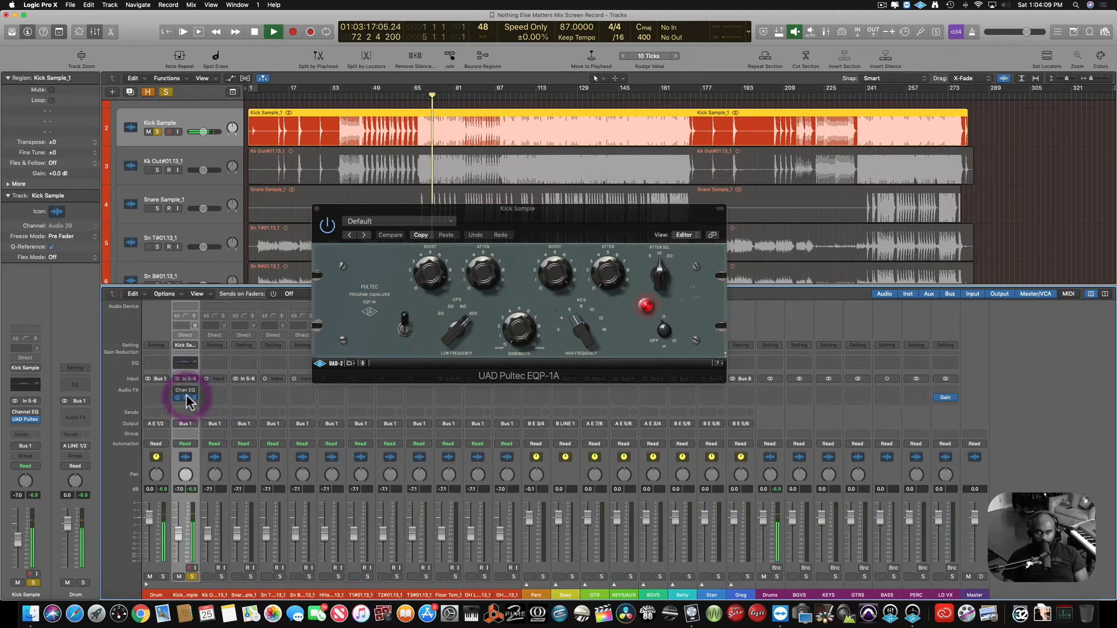
Bypass the Pultec EQP-1A and switch Channel EQ back on, keeping both plug-in windows open without overlap.
left_click(336, 231)
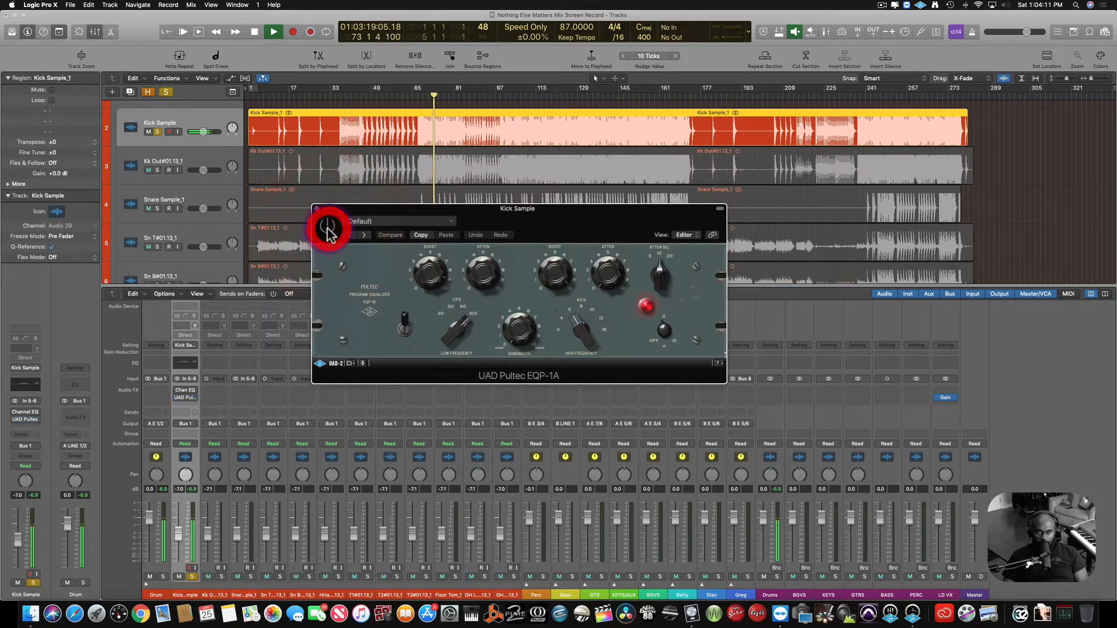
left_click(186, 392)
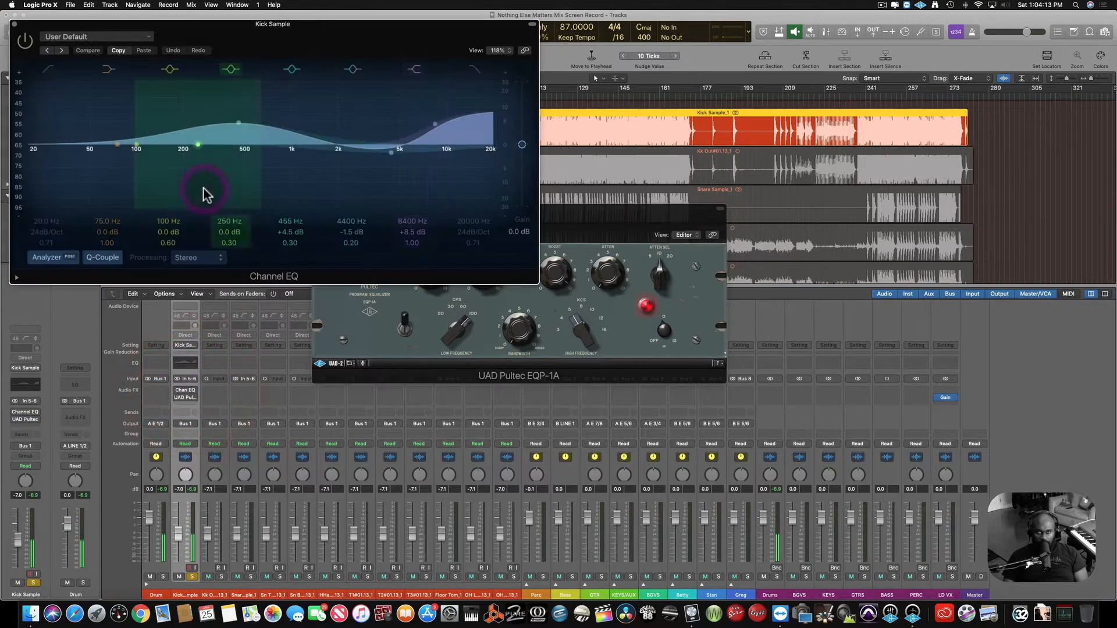
left_click(24, 41)
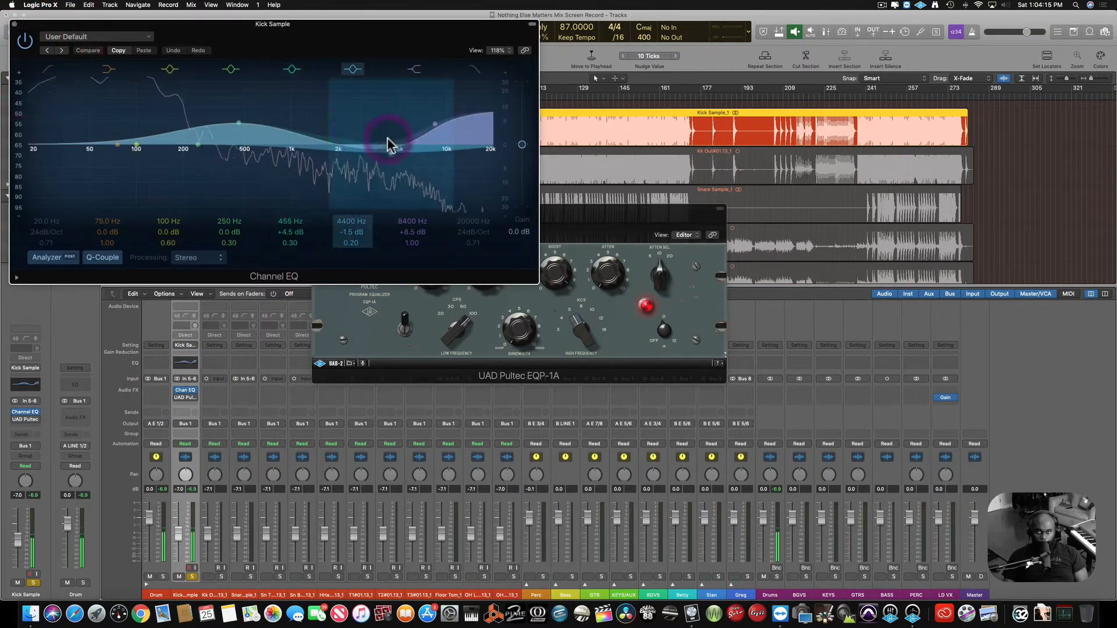
left_click_drag(633, 219, 870, 362)
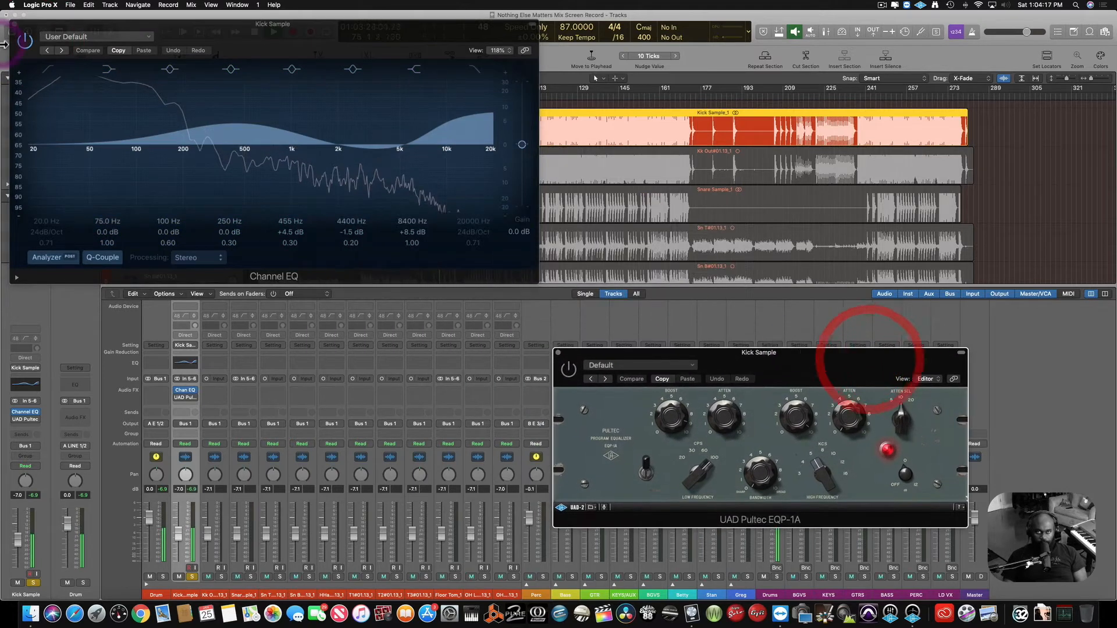
Compare the playing kick with Channel EQ bypassed and enabled, leaving the EQ on.
left_click(35, 30)
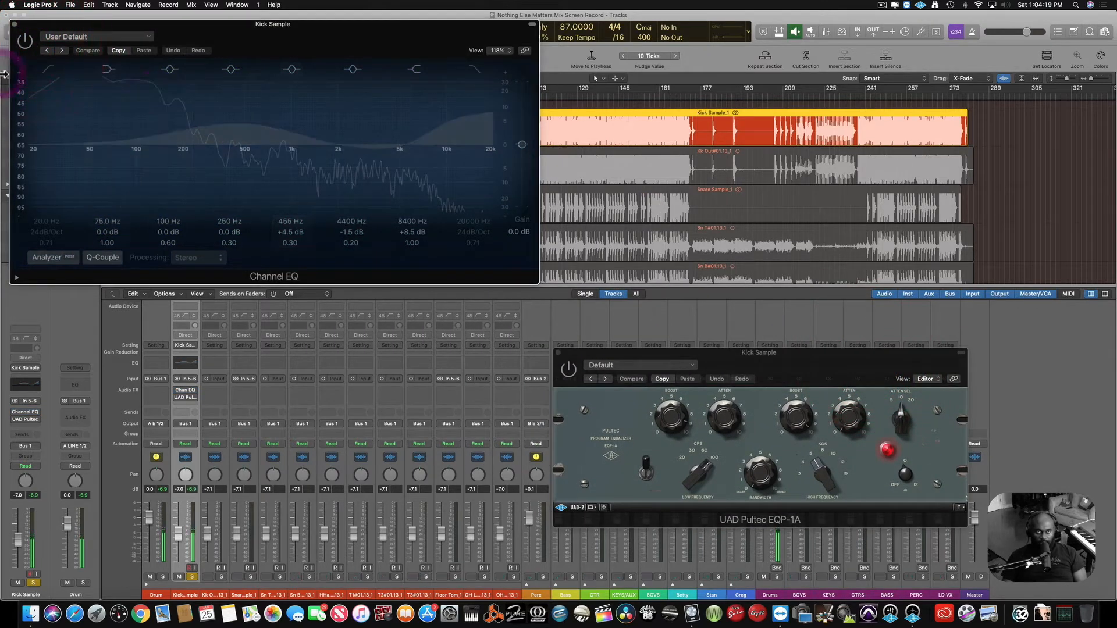
left_click(25, 41)
left_click(25, 41)
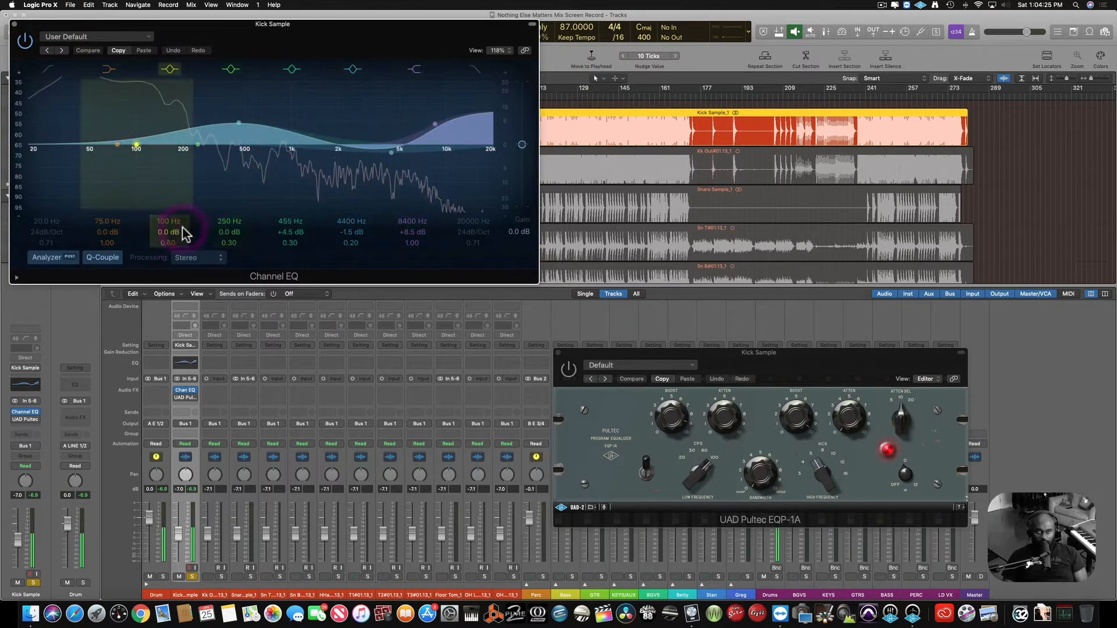
Turn off the 75, 100, 250, 455, 4400 and 8400 Hz bands in Channel EQ and shift the analyzer's dB scale.
left_click(109, 70)
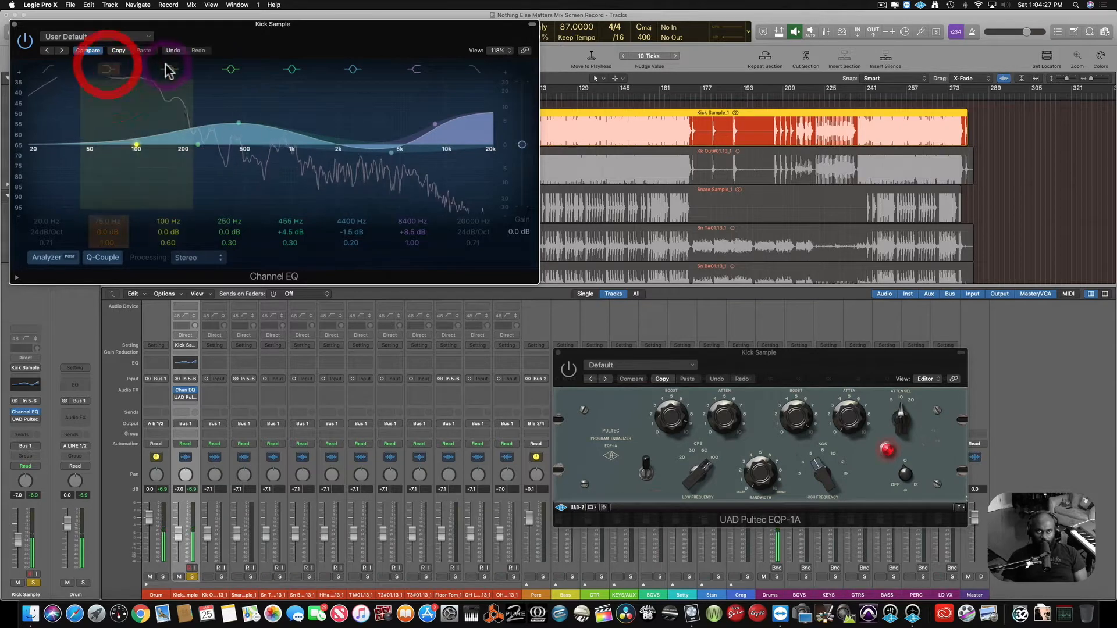
left_click(169, 69)
left_click(229, 71)
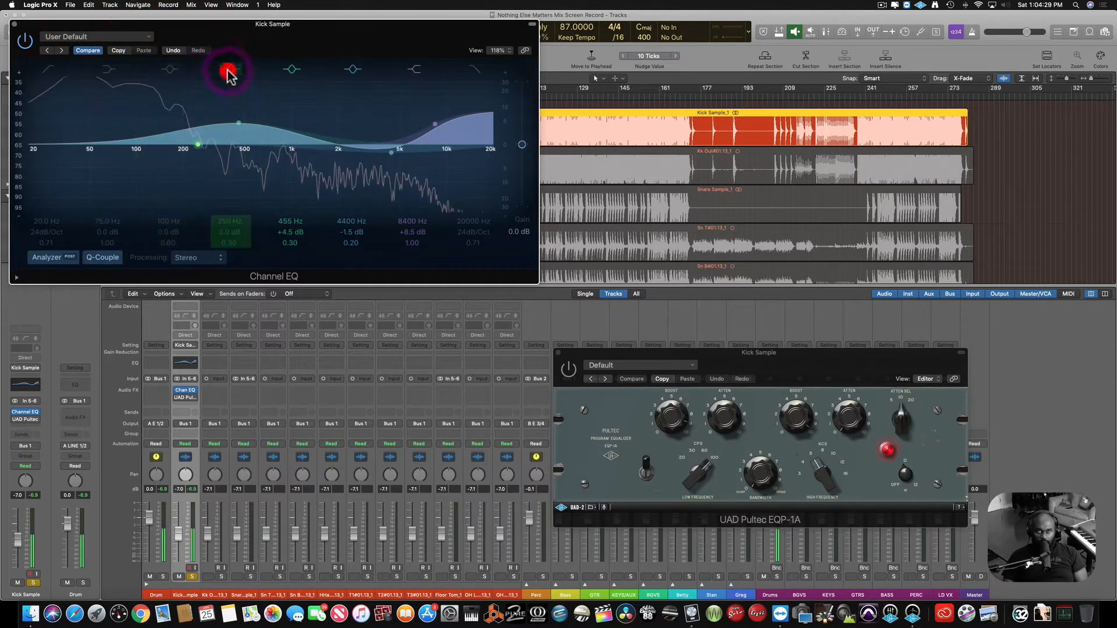
left_click(294, 70)
left_click(355, 69)
left_click(428, 78)
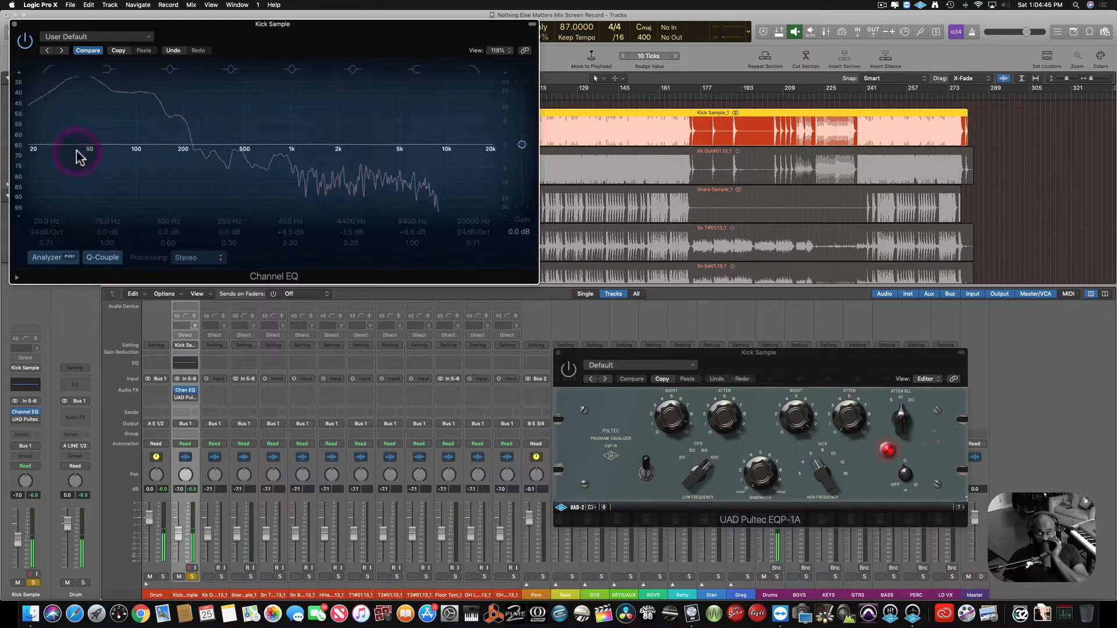
mouse_move(19, 140)
left_mouse_down()
mouse_move(22, 162)
mouse_move(19, 148)
left_mouse_up()
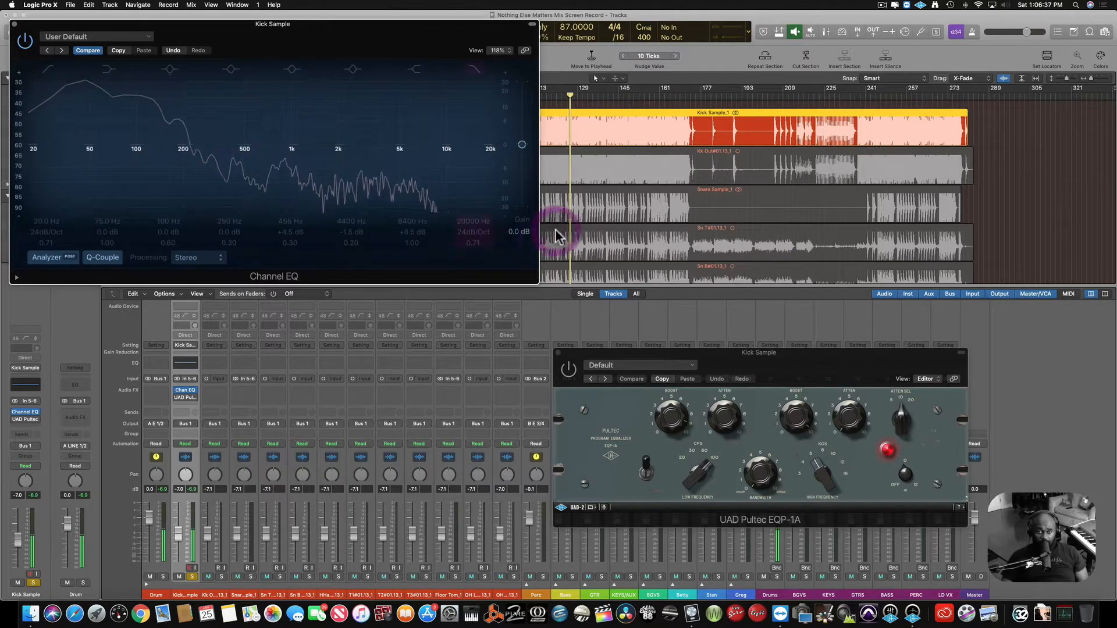
Turn on Channel EQ's 20 Hz low cut and its 75, 100, 250 and 455 Hz bands.
left_click(51, 69)
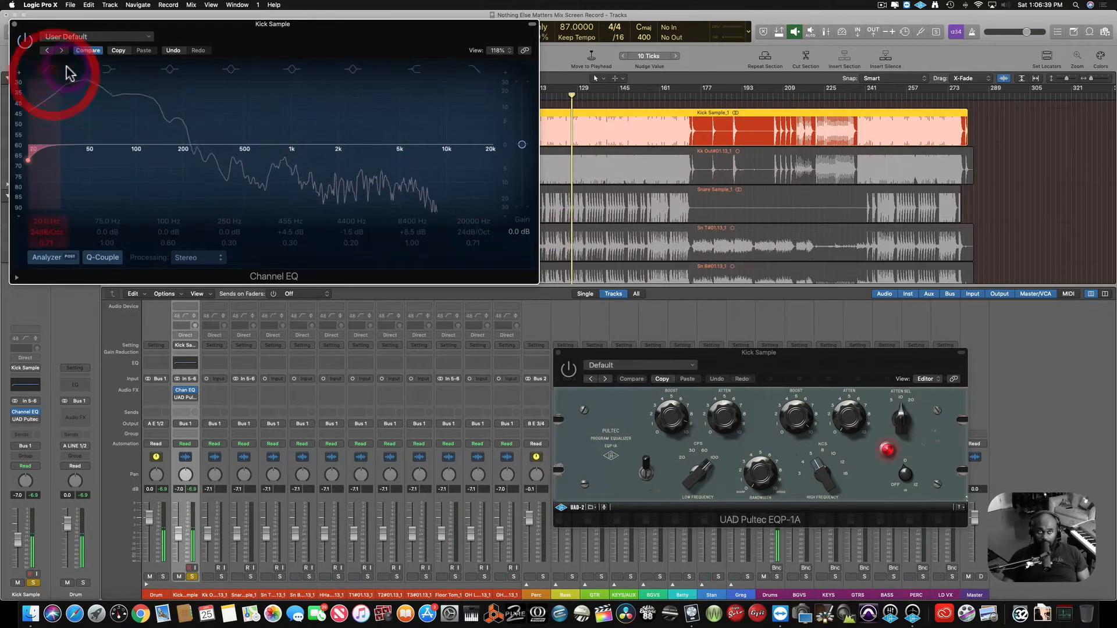
left_click(109, 69)
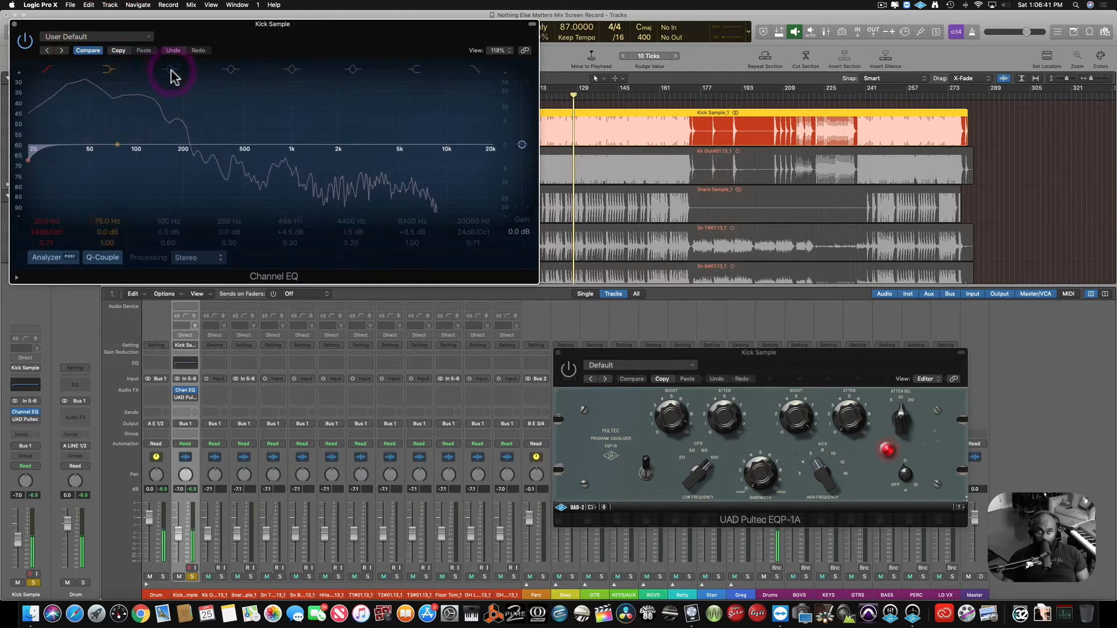
left_click(169, 69)
left_click(230, 70)
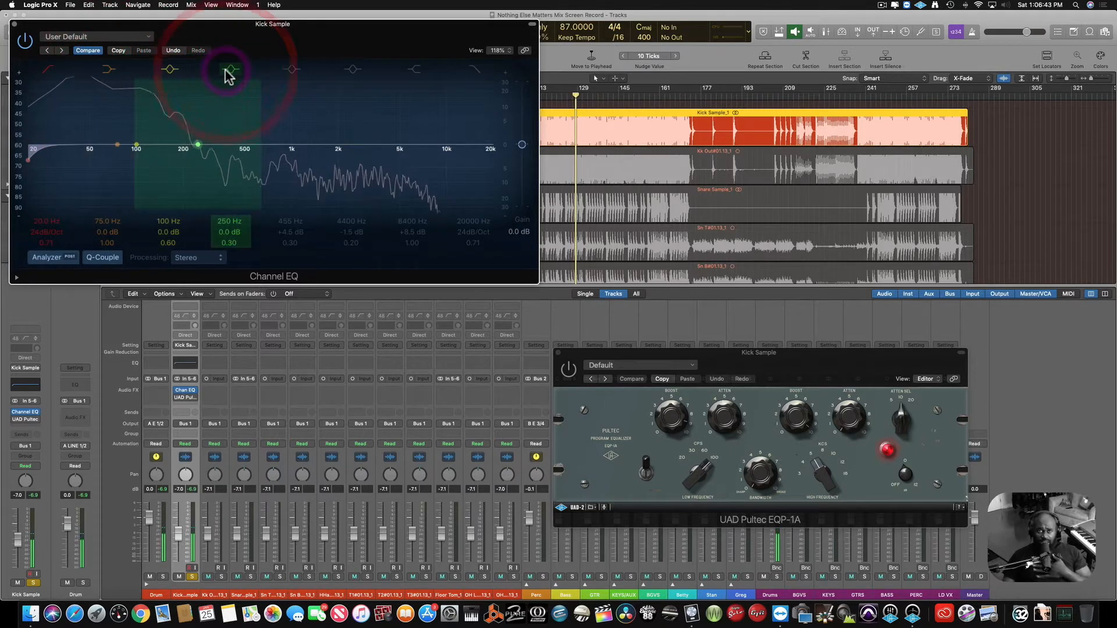
left_click(292, 69)
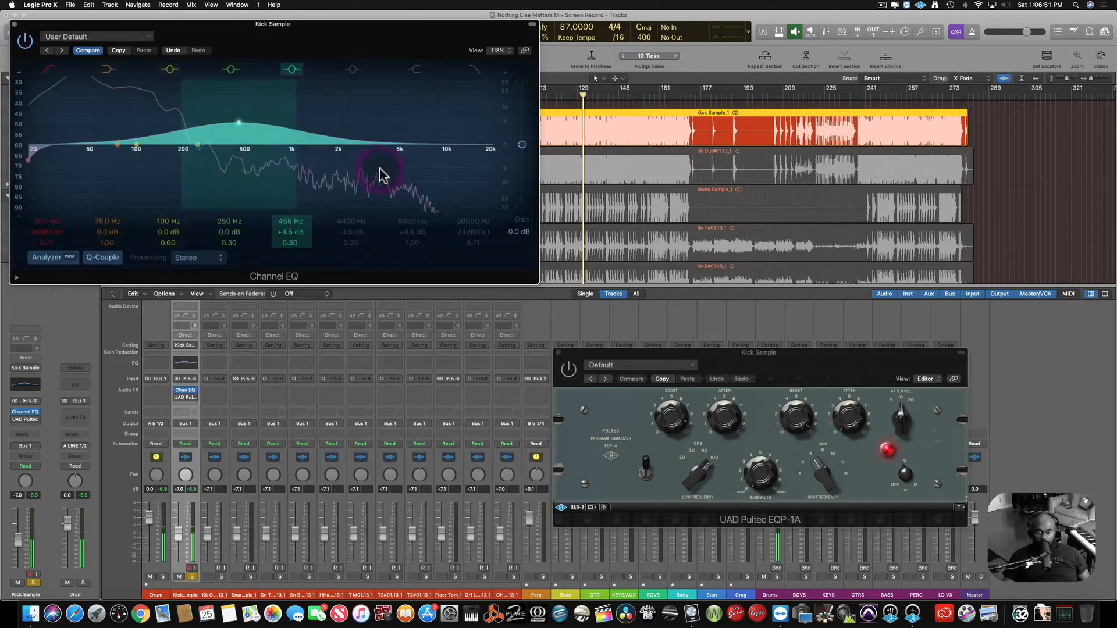
Audition the 20 Hz low cut and the 455 Hz boost by comparing them off and on during playback.
left_click(48, 69)
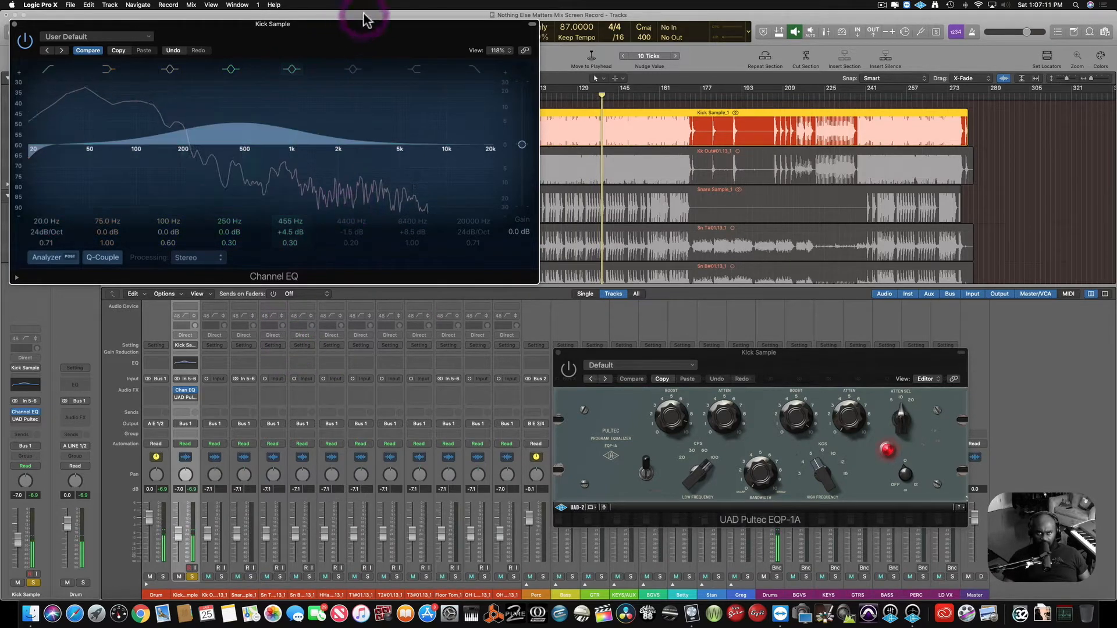
left_click(291, 70)
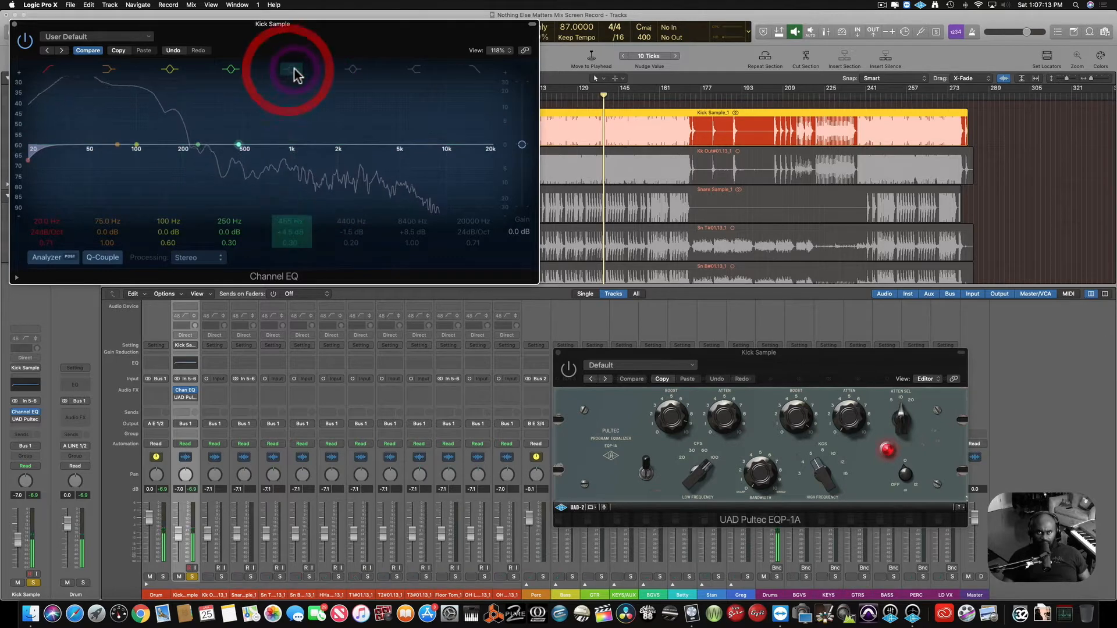
left_click(293, 69)
Turn on Channel EQ's 4400 Hz bell cut and 8400 Hz high shelf boost.
left_click(353, 70)
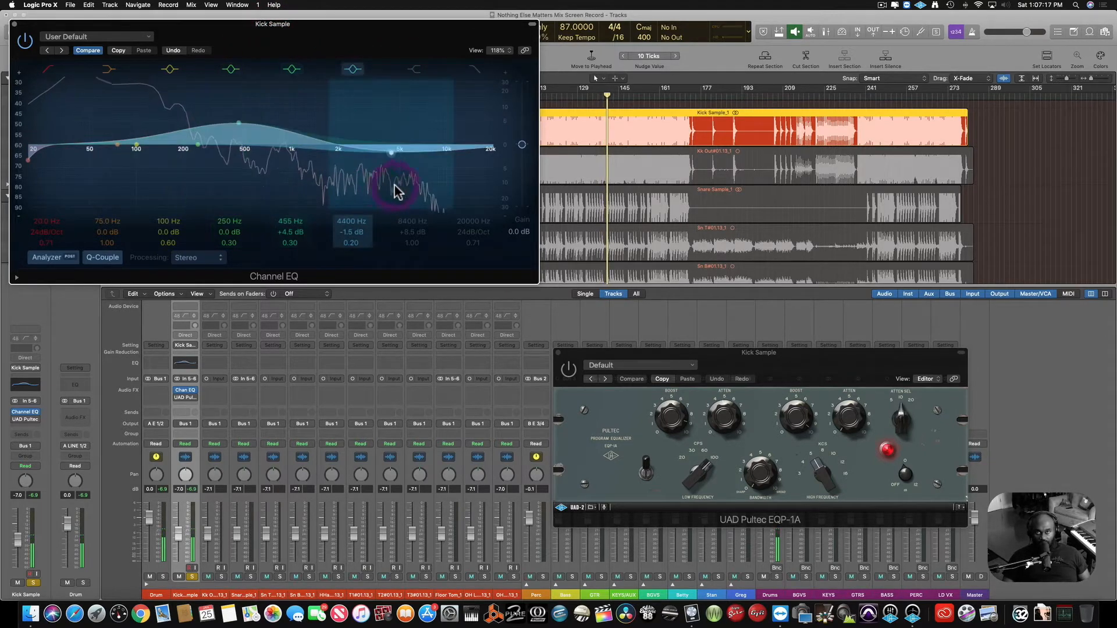
left_click(413, 69)
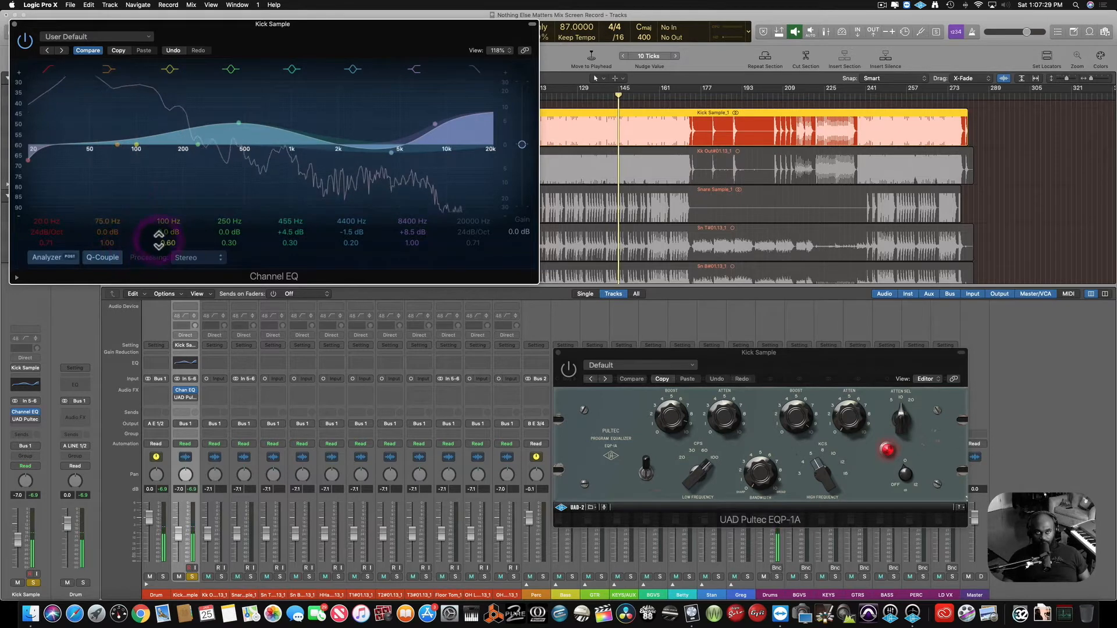
Set the 100 Hz band to 85 Hz, -4.0 dB and Q 0.51, and raise the 455 Hz band's gain to +5.5 dB.
left_click_drag(171, 245, 171, 223)
left_click_drag(141, 176, 118, 186)
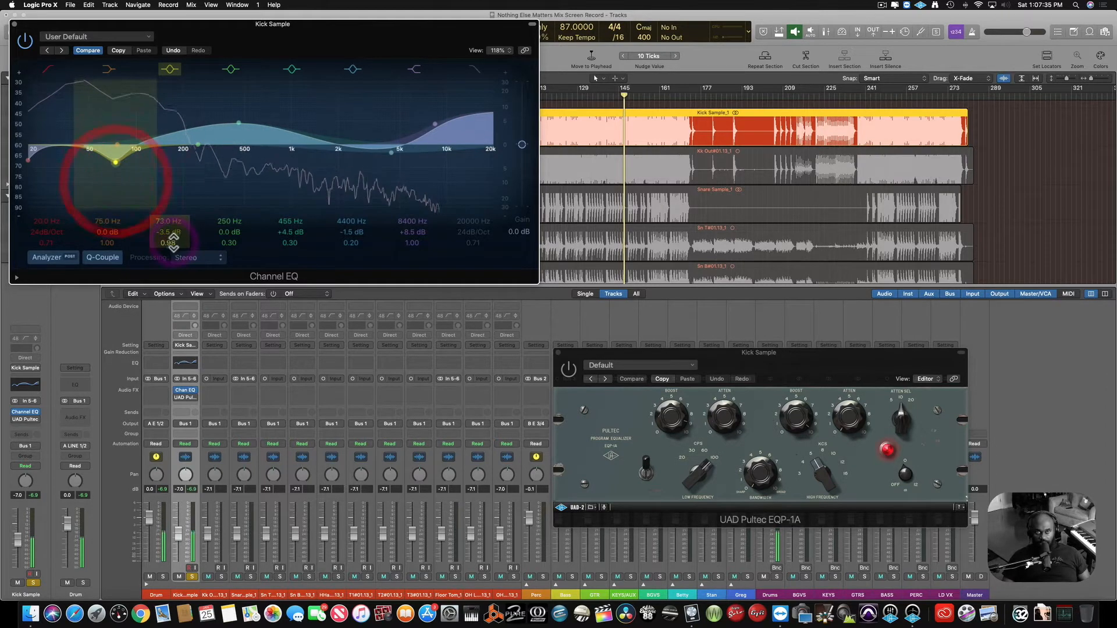
left_click_drag(170, 242, 171, 265)
left_click_drag(113, 165, 125, 171)
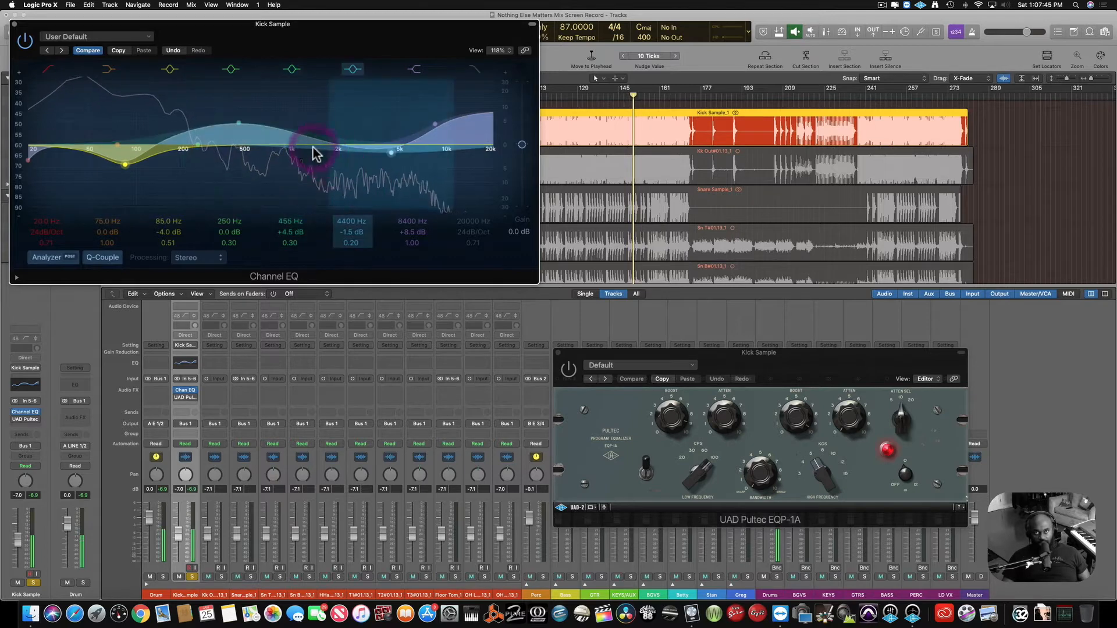
left_click_drag(238, 123, 237, 121)
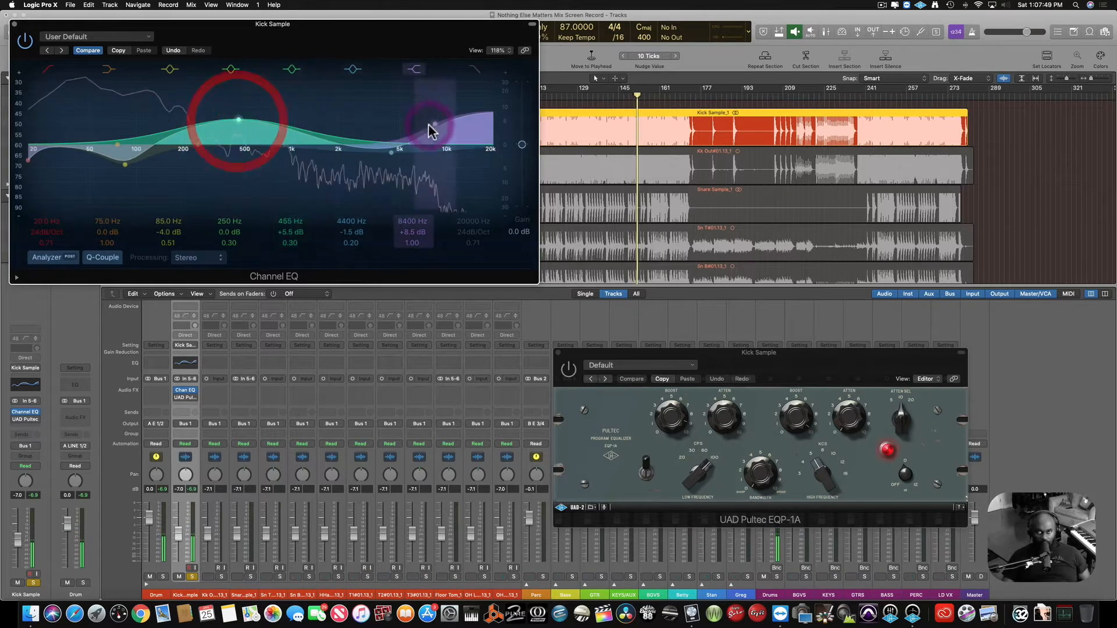
Move the 4400 Hz bell cut to 5900 Hz, and set the 75 Hz low shelf to 91 Hz and -1.5 dB.
left_click_drag(391, 153, 412, 152)
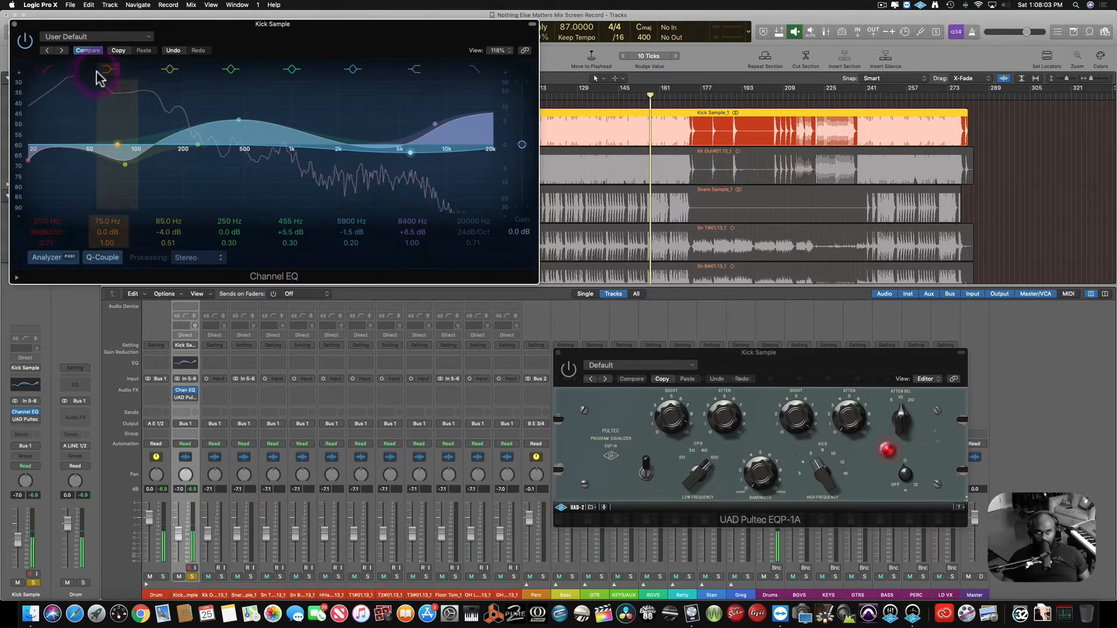
left_click_drag(110, 121, 124, 129)
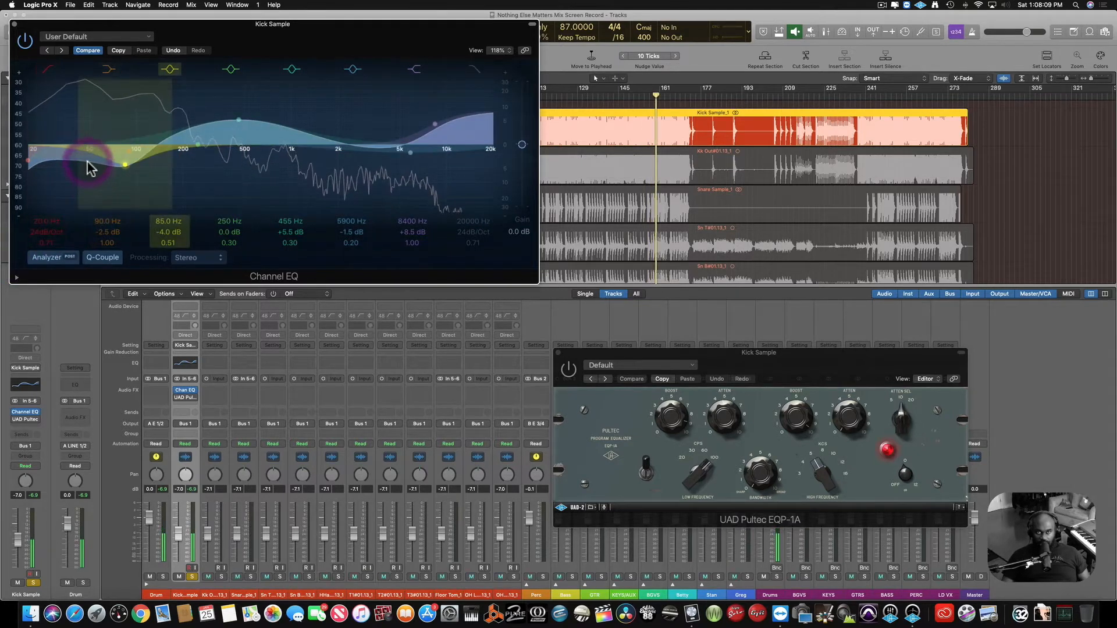
left_click(132, 106)
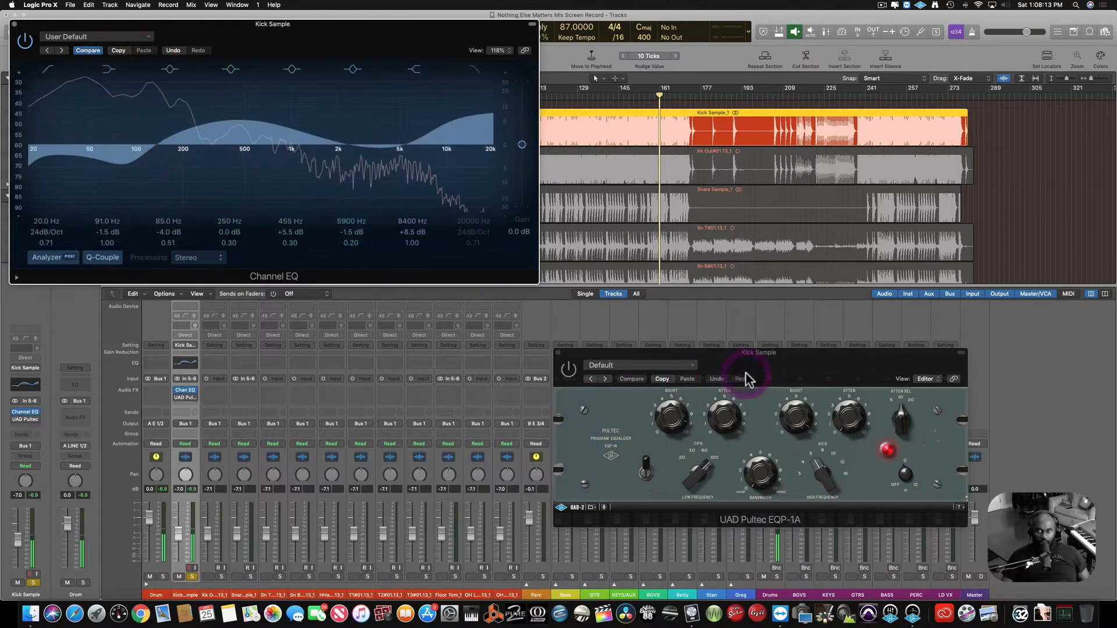
Turn on the UAD Pultec EQP-1A on the Kick Sample track and reposition its plug-in window over the mixer.
left_click(765, 370)
left_click(765, 370)
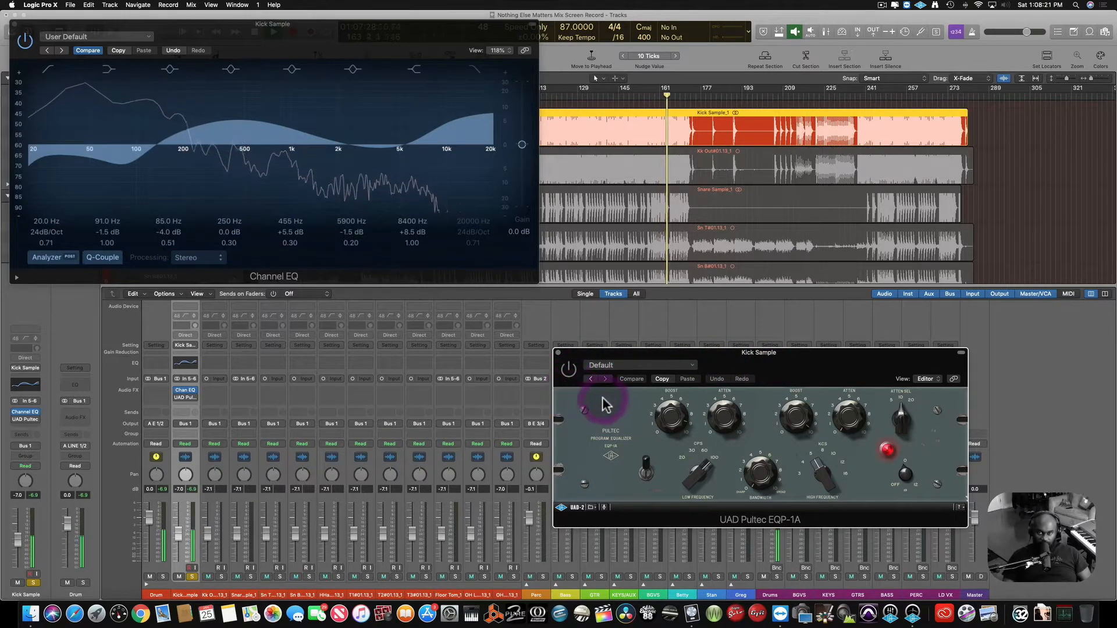
left_click(570, 372)
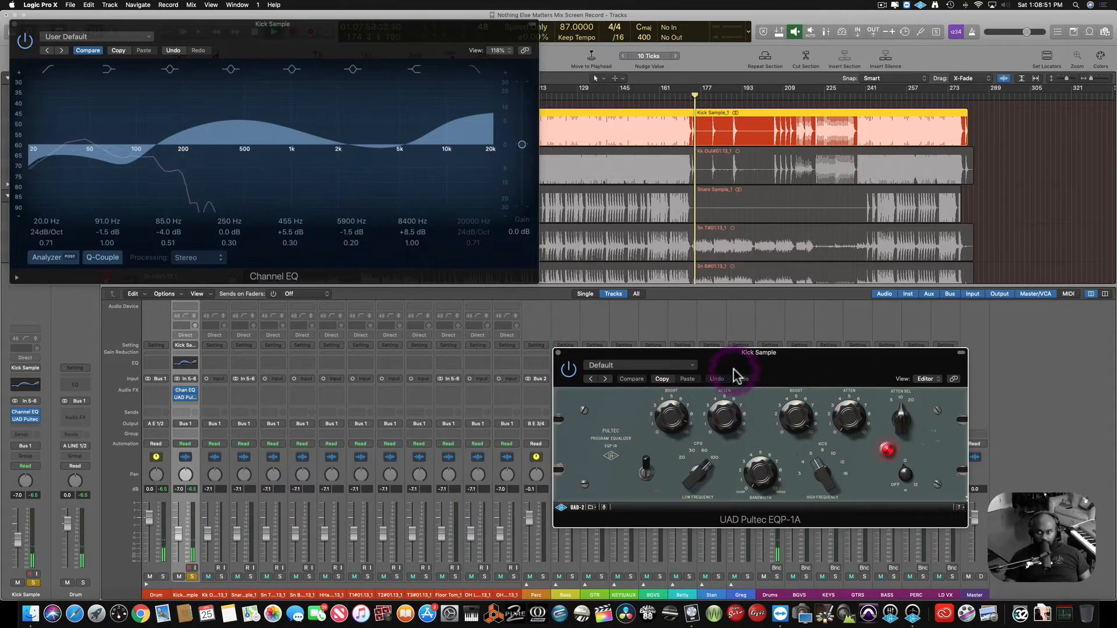
left_click_drag(758, 361, 690, 356)
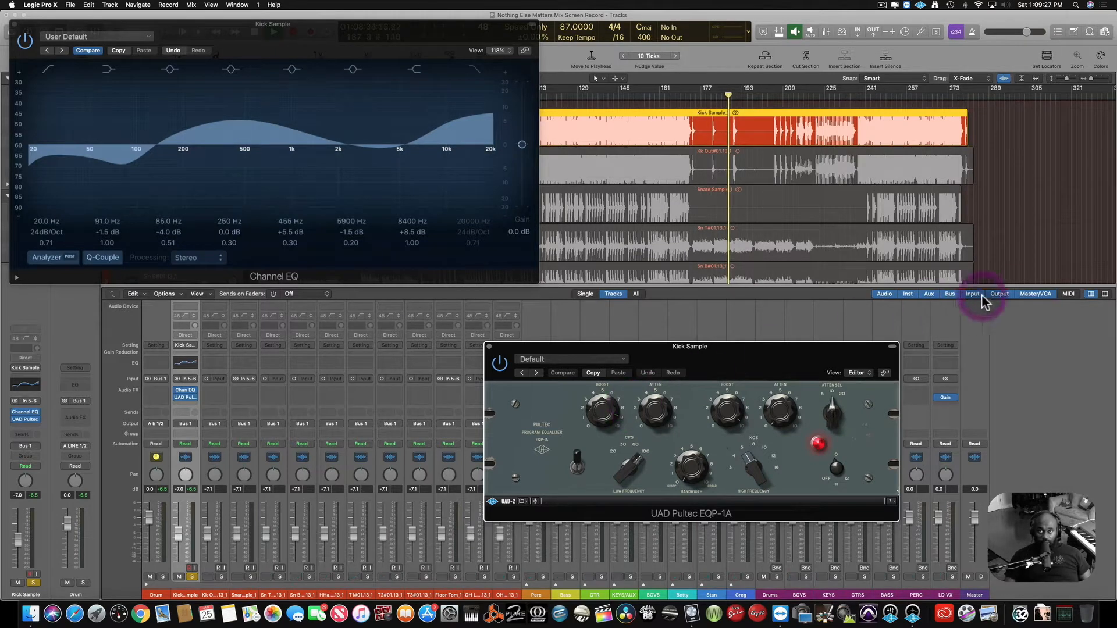
Send playback back to about bar 134 and close the Pultec EQP-1A and Channel EQ windows.
left_click(595, 97)
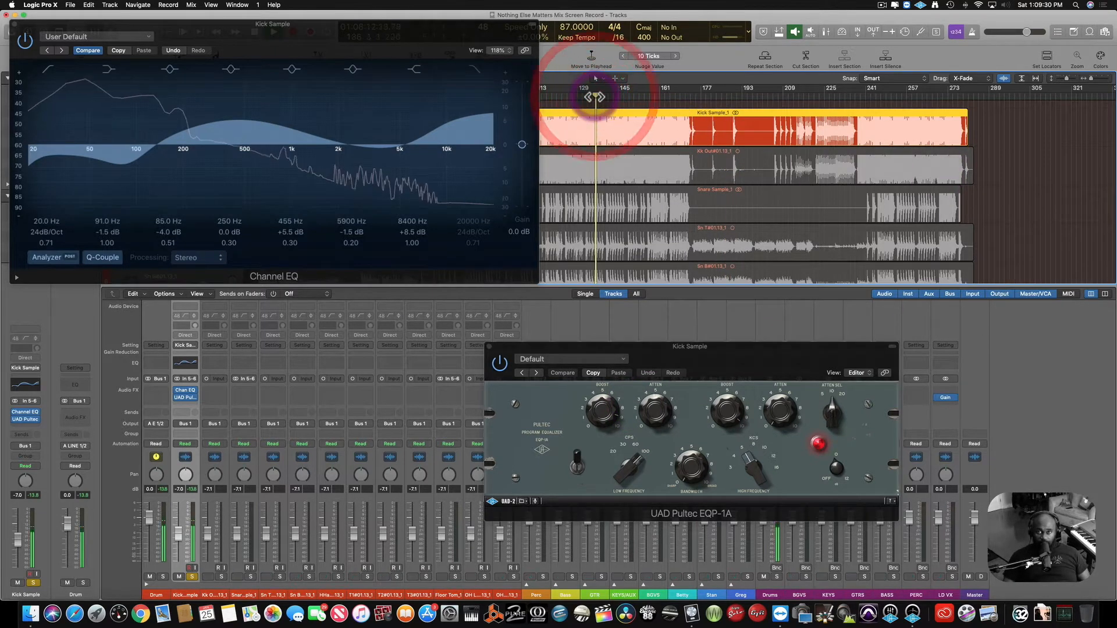
left_click(488, 346)
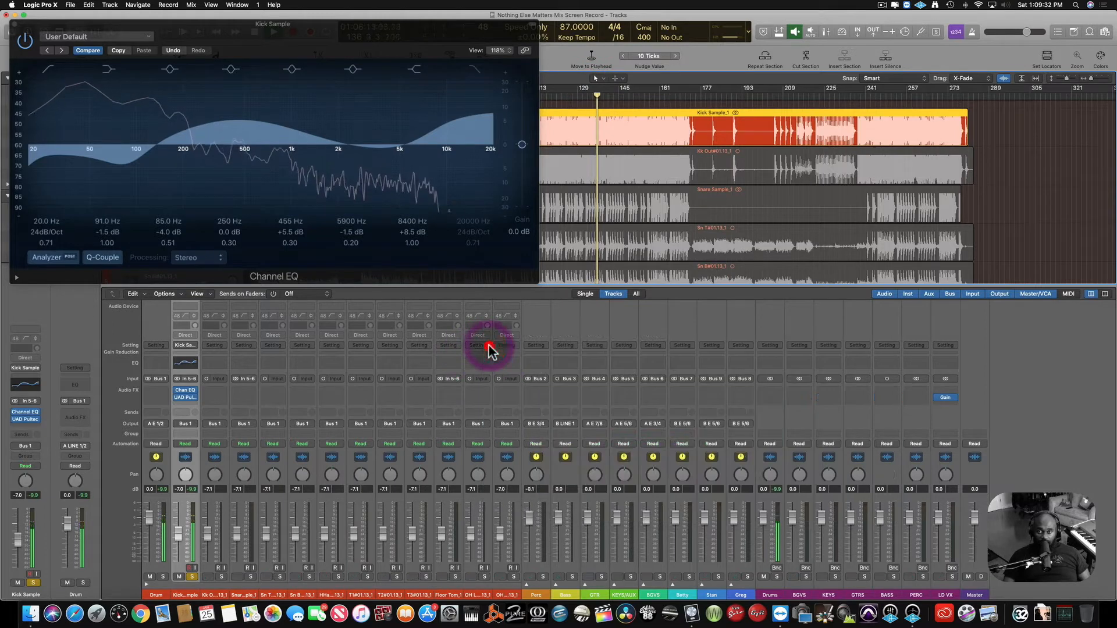
left_click(12, 25)
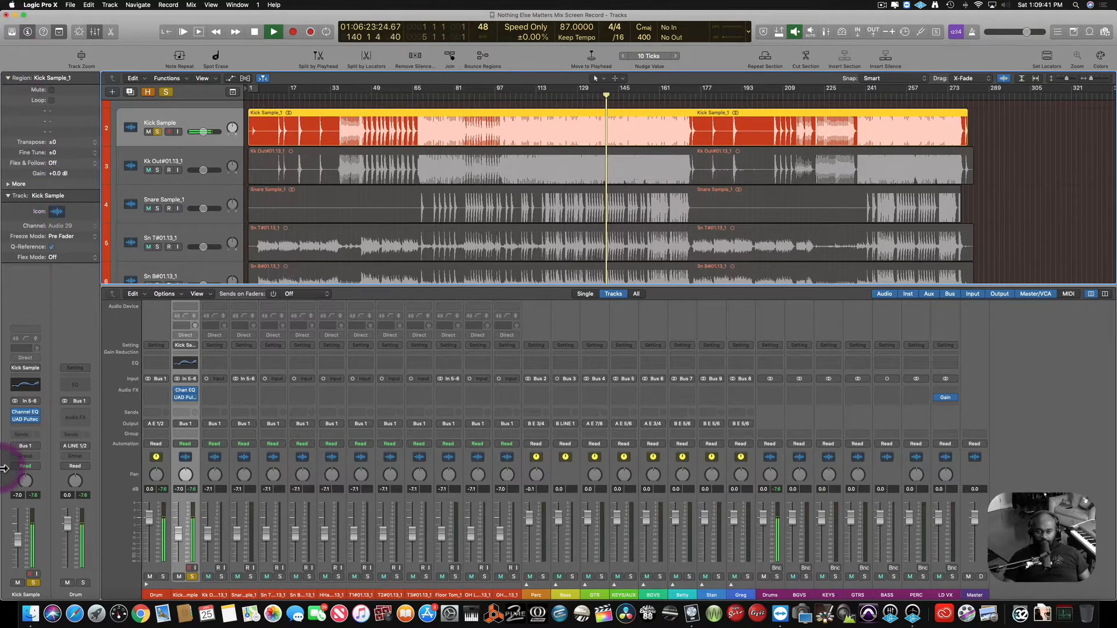
Solo the Kick Out track alongside Kick Sample, and audition it alone by turning Kick Sample's solo off and on.
left_click(220, 577)
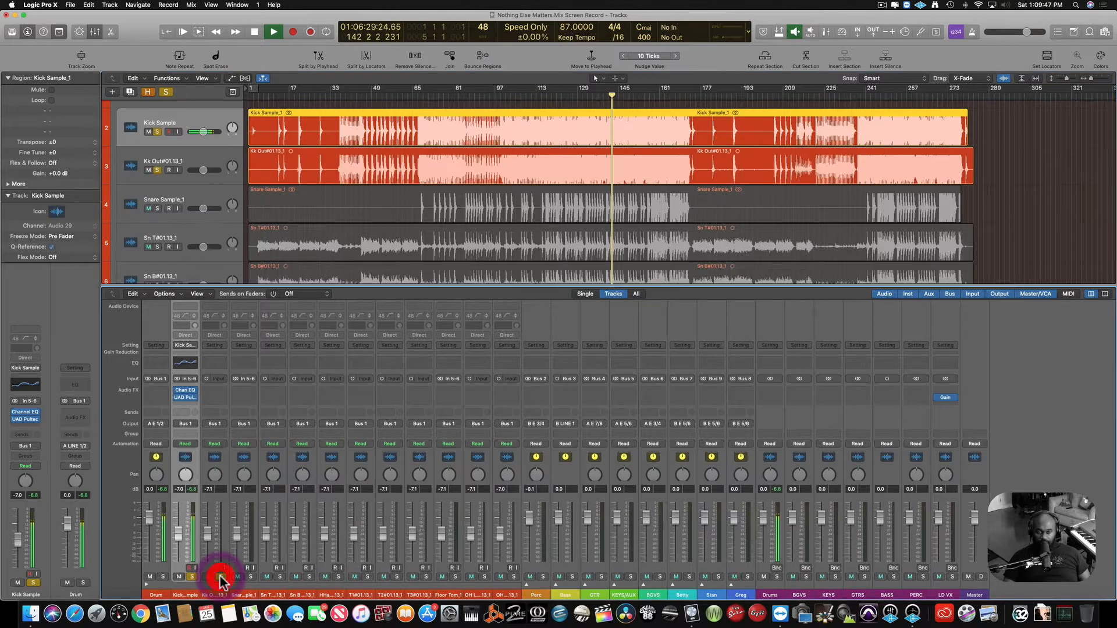
left_click(192, 577)
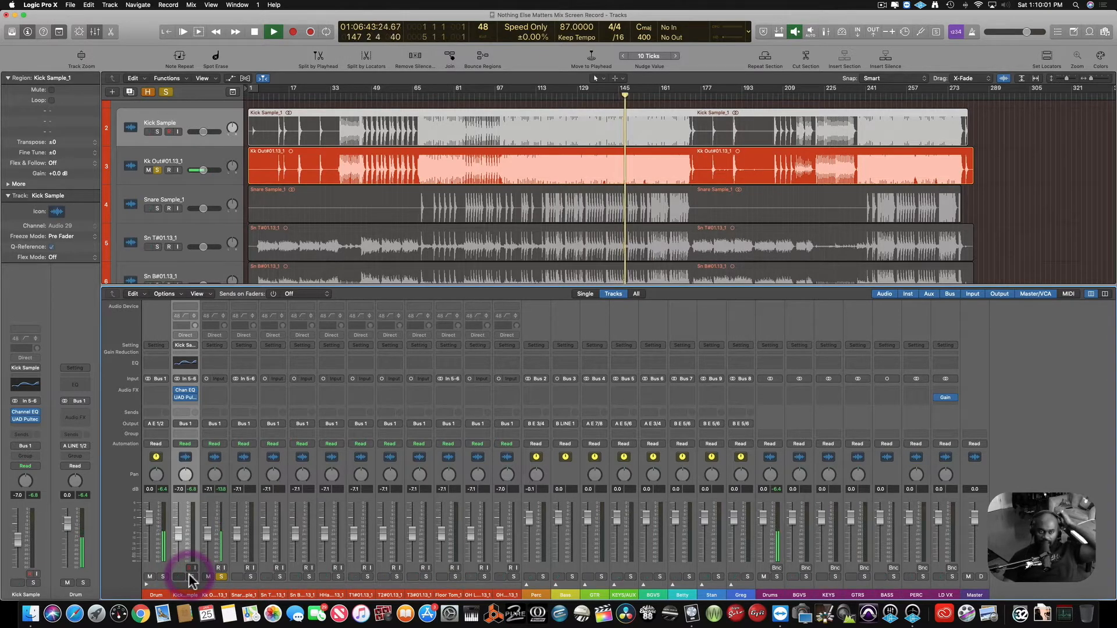
left_click(191, 576)
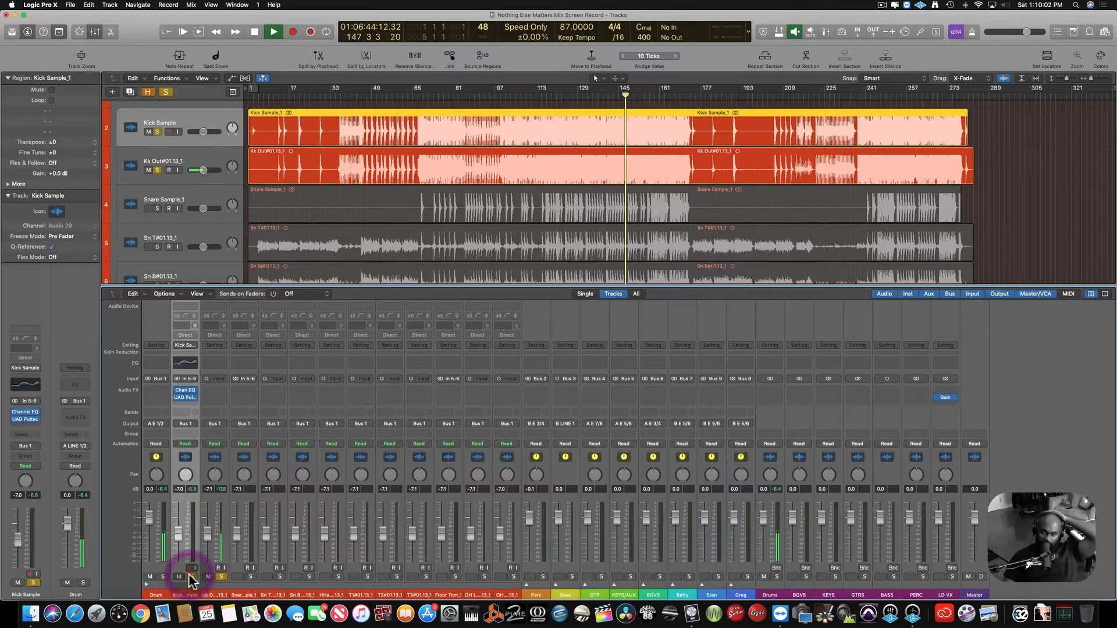
Load the Kick Out channel strip setting from the Betty folder on the kick out track and open its Channel EQ.
left_click(215, 345)
mouse_move(268, 417)
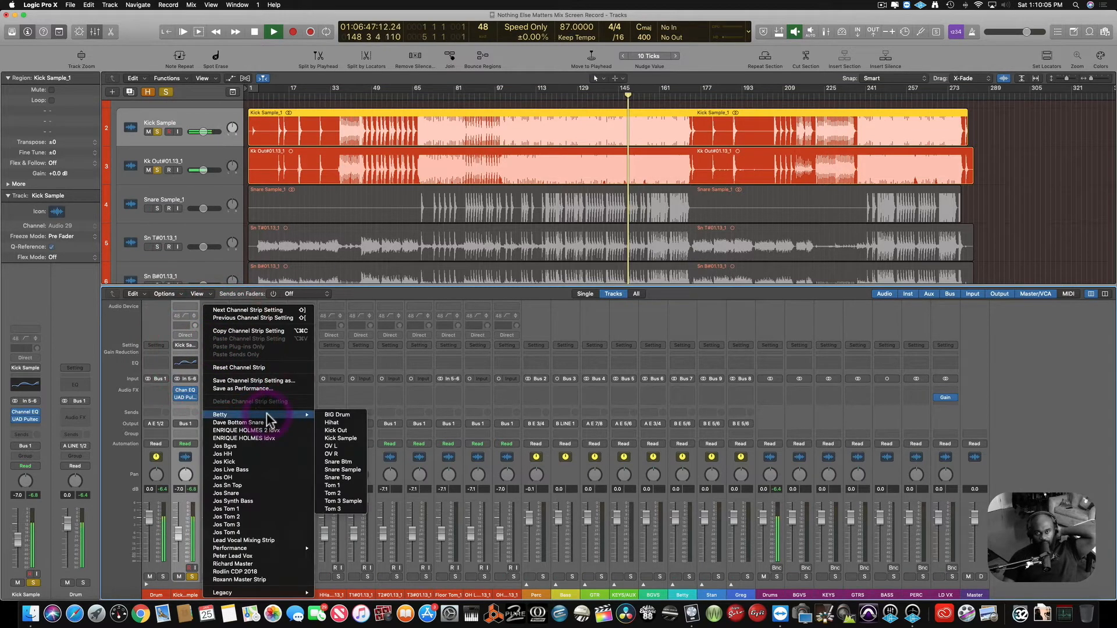
left_click(353, 431)
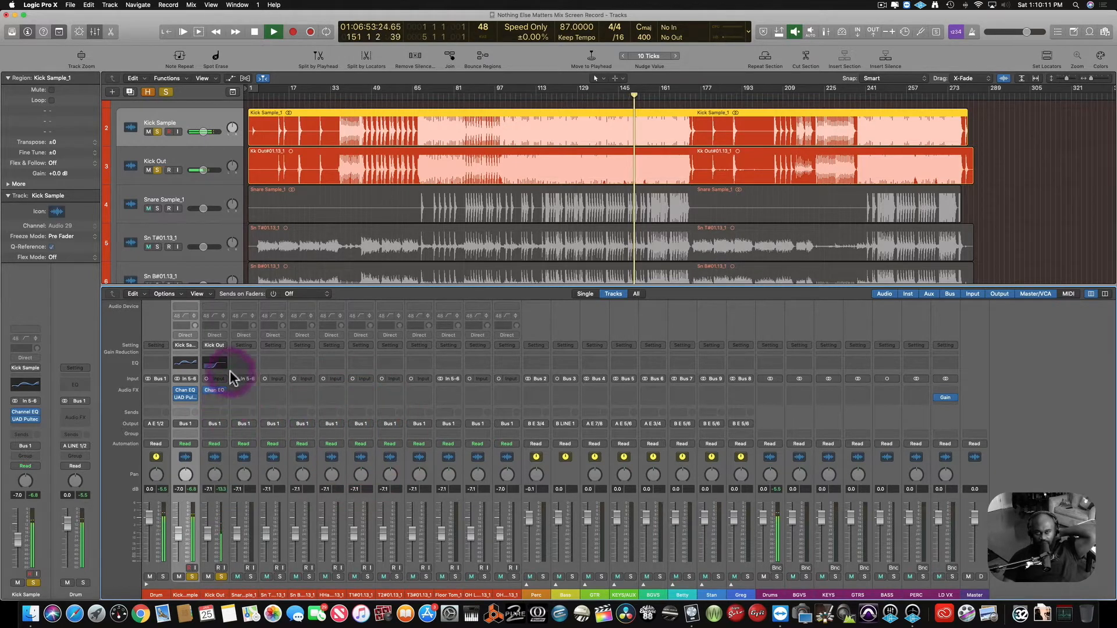
left_click(217, 365)
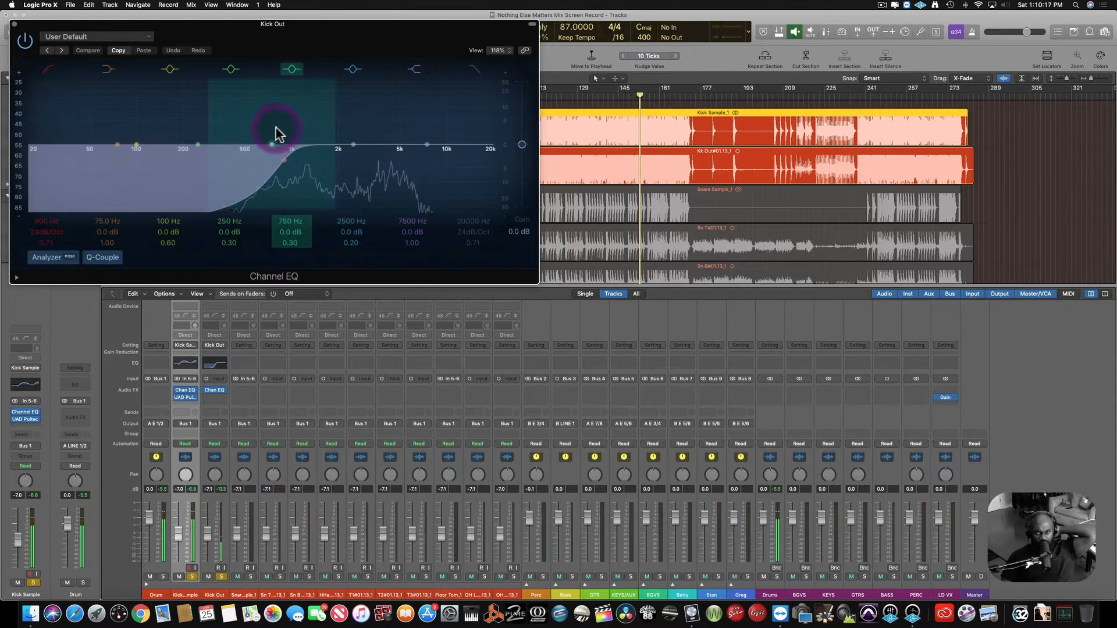
Audition the filtered Kick Out track without and with Kick Sample, and raise Kick Out's fader to -3.0 dB.
left_click(192, 577)
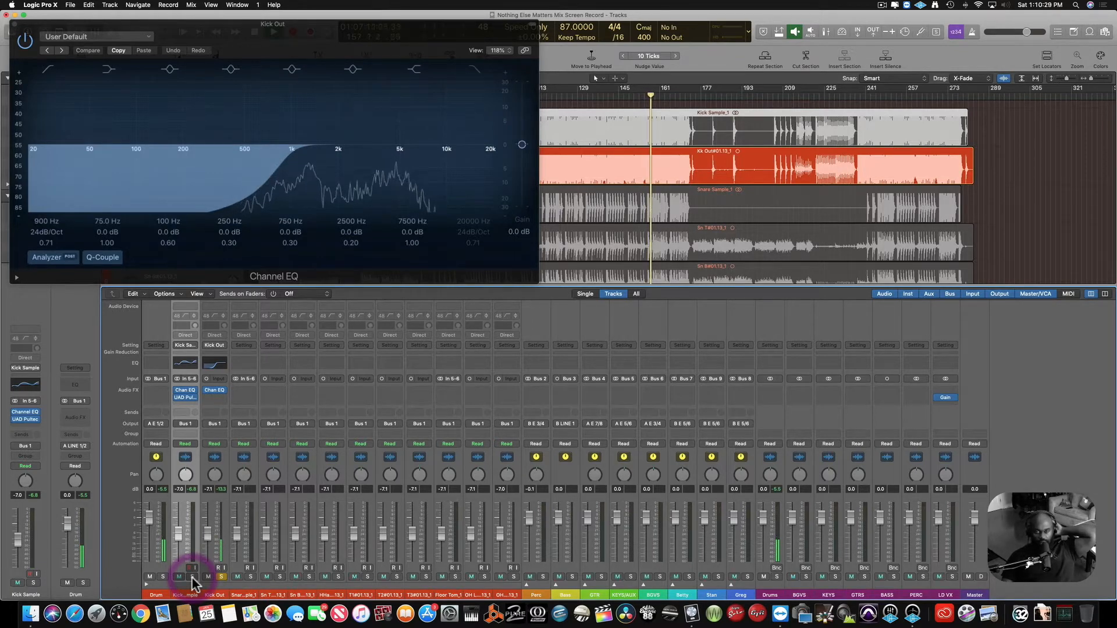
left_click(192, 576)
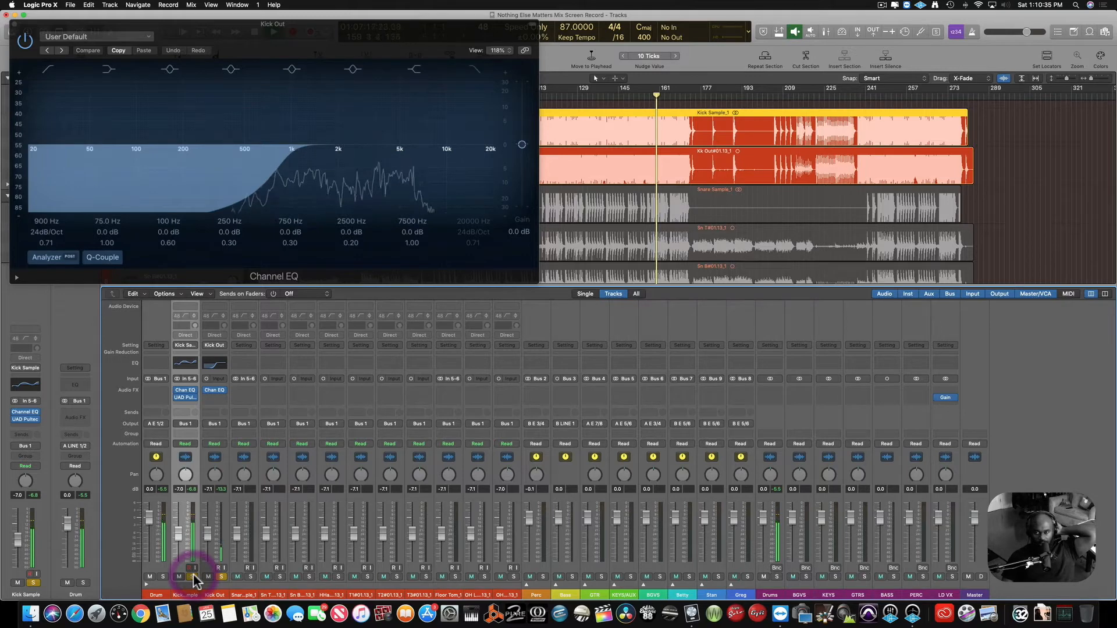
mouse_move(207, 534)
left_mouse_down()
mouse_move(219, 531)
mouse_move(209, 526)
left_mouse_up()
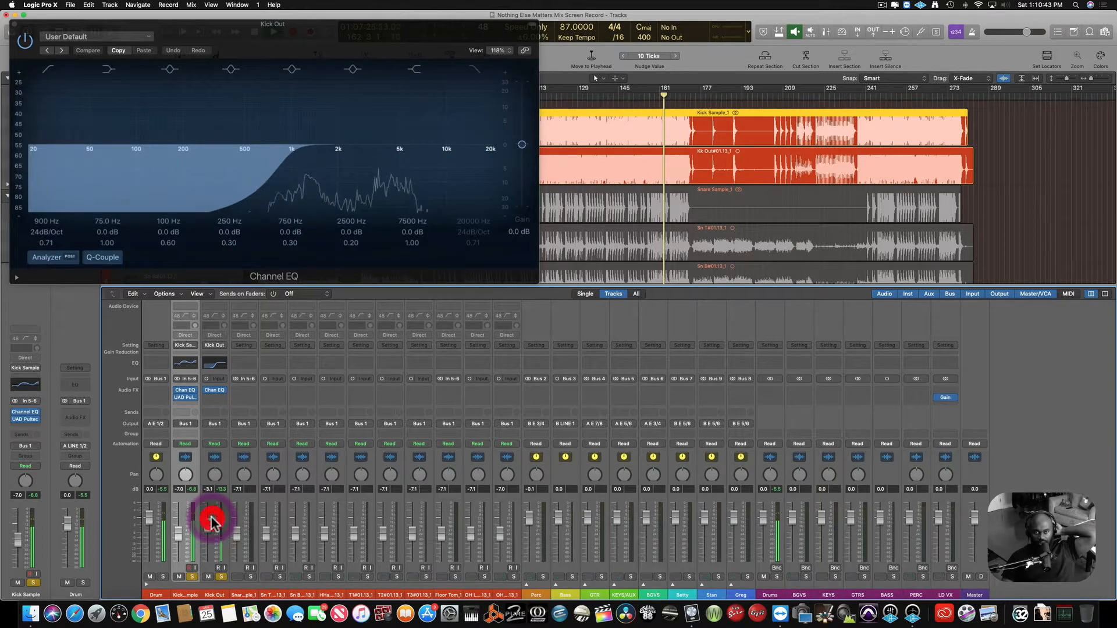
left_click(211, 522)
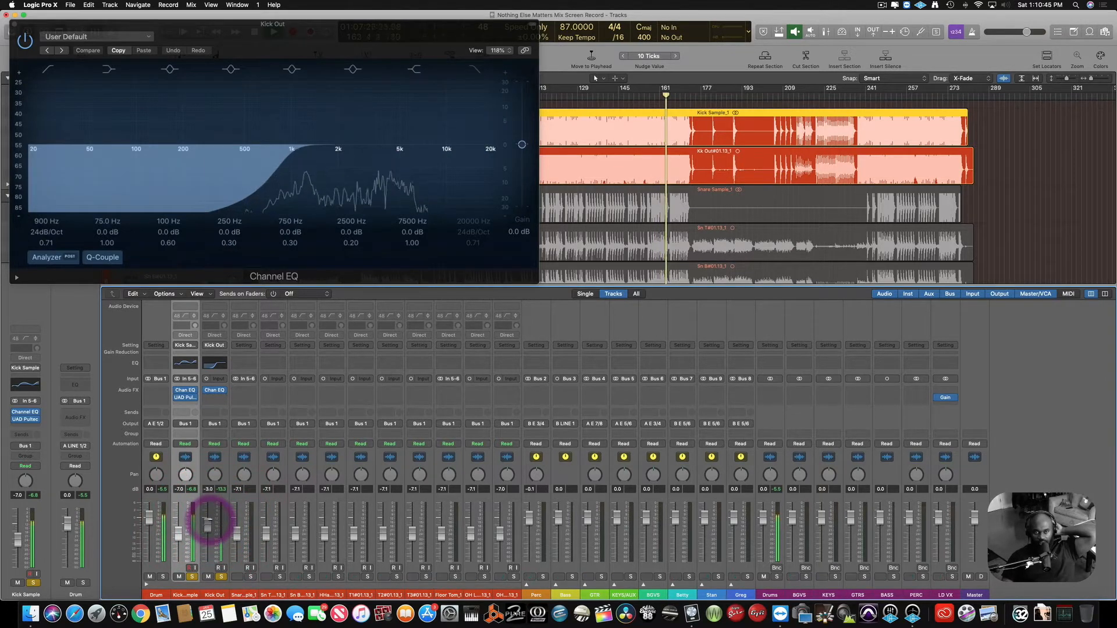
left_click(210, 520)
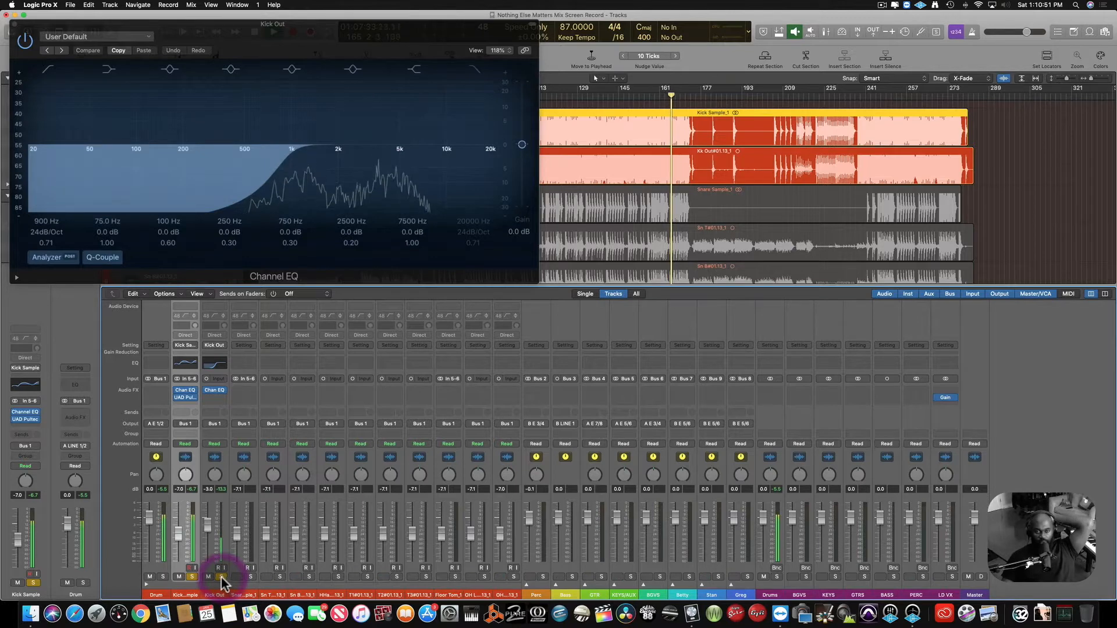
Move the project window aside and preview the desktop's 10.11.03 AM mix screenshot to check its snare channel settings.
left_click_drag(803, 18, 732, 14)
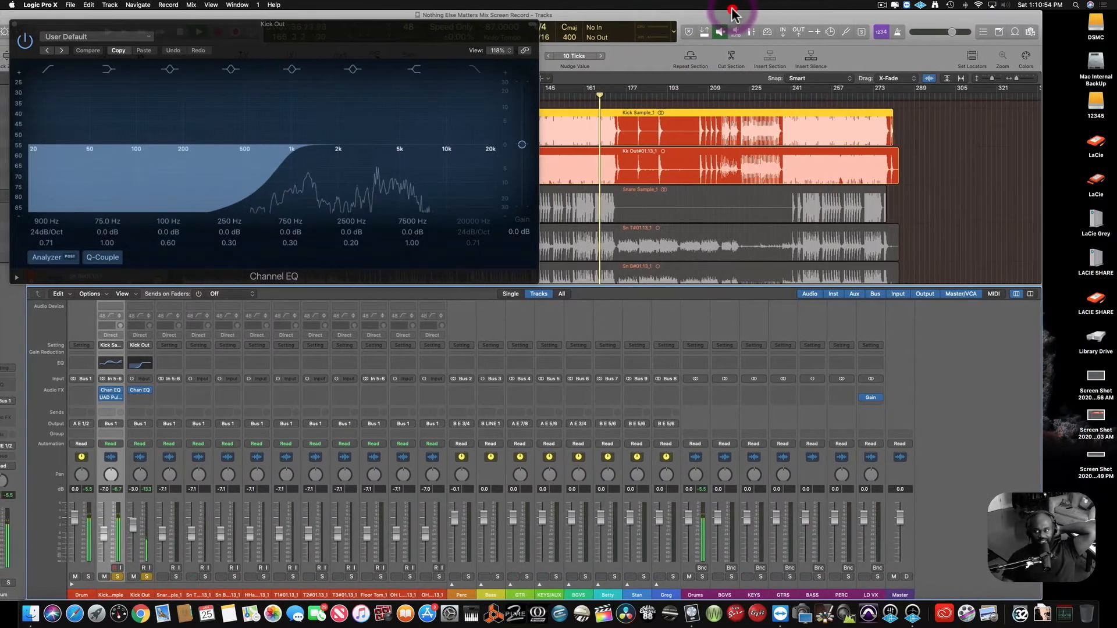
left_click(1103, 422)
key("space")
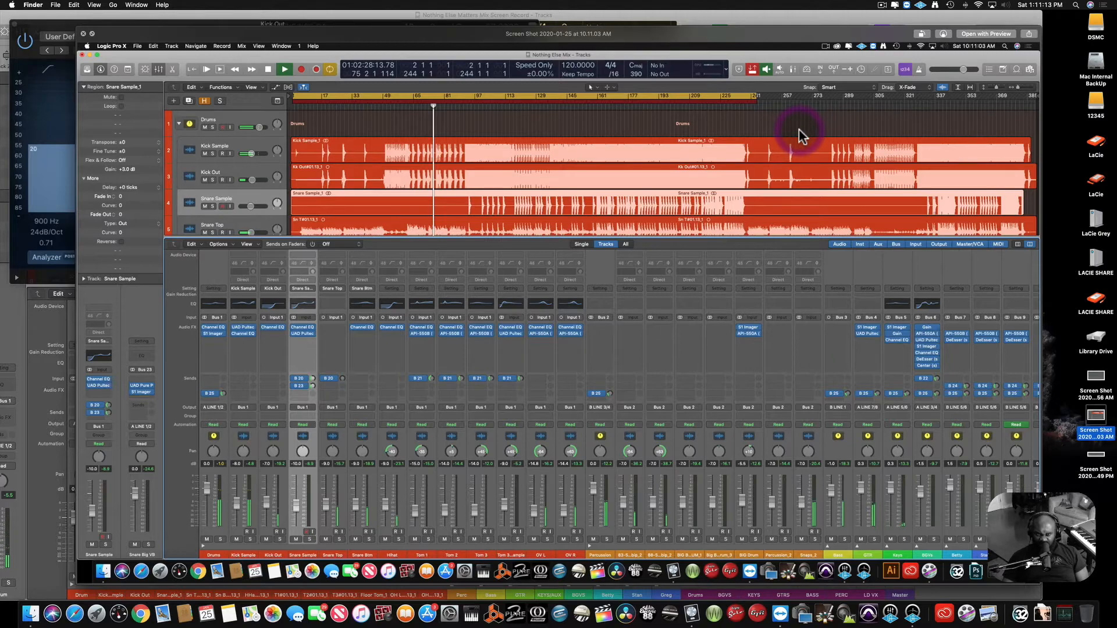
key("super+w")
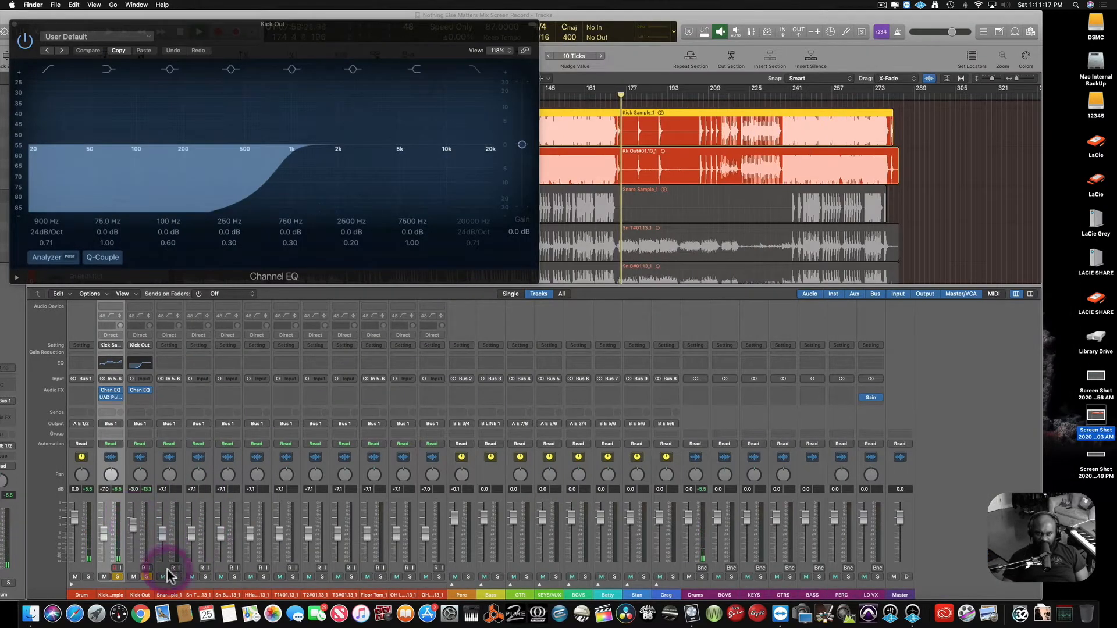
Close Kick Out's Channel EQ, solo the Snare Sample track with the kicks and restart playback.
left_click(16, 27)
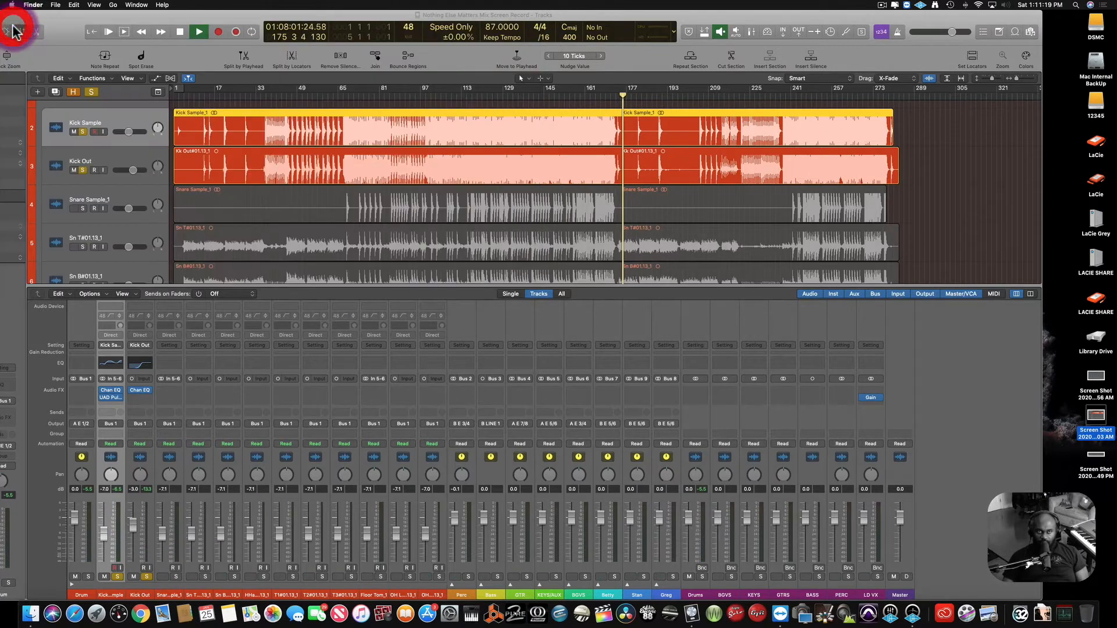
left_click(176, 576)
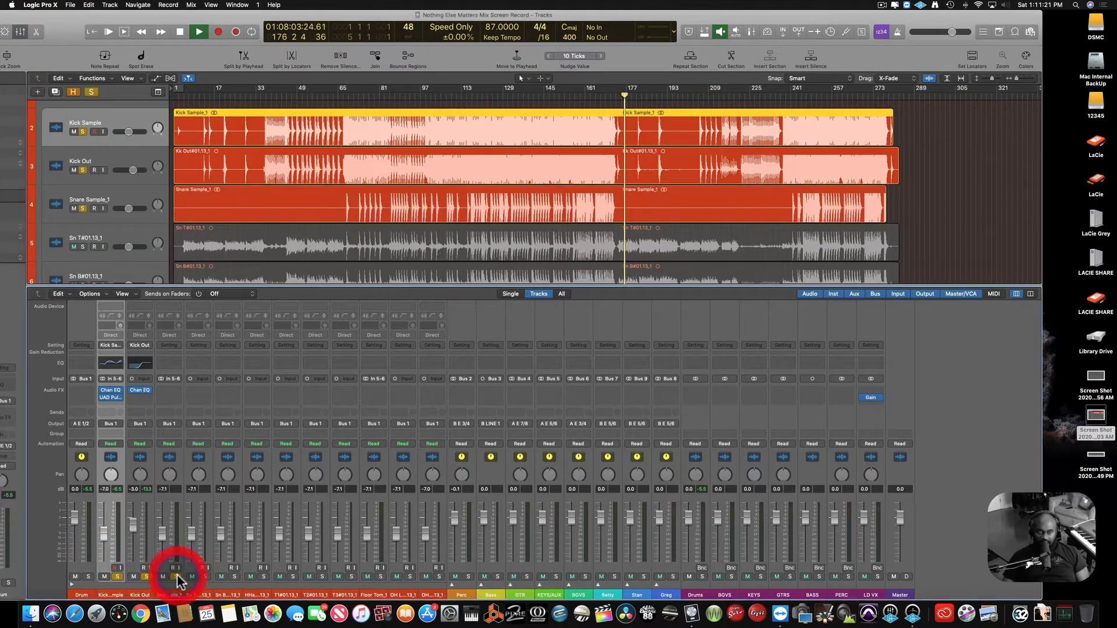
key("space")
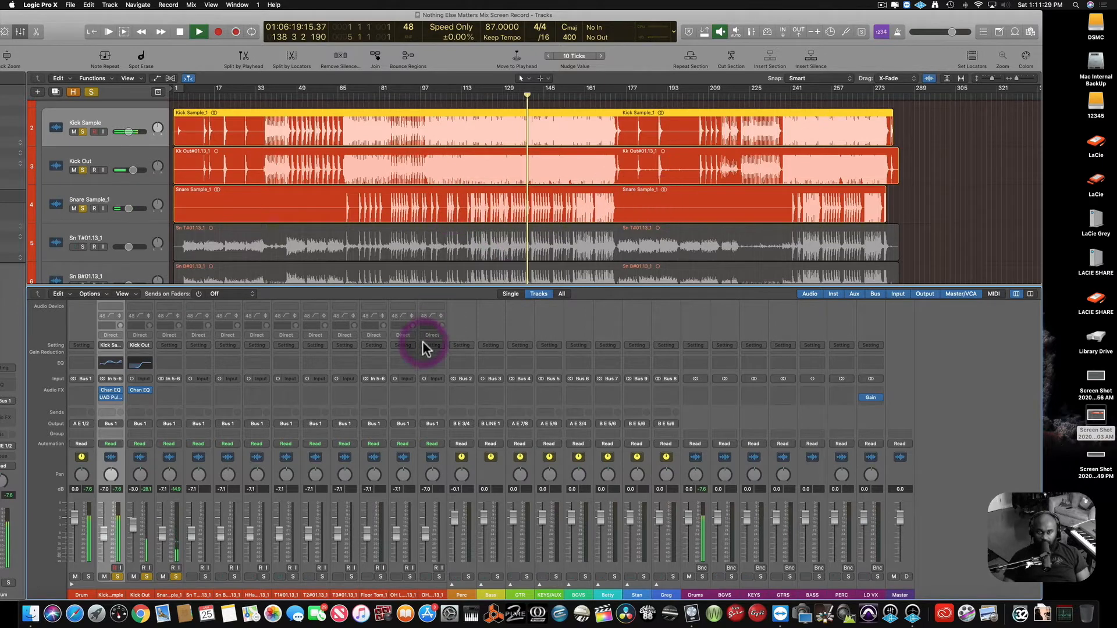
Load the Snare Top channel strip setting from the Betty folder on the Snare Sample track.
left_click(166, 345)
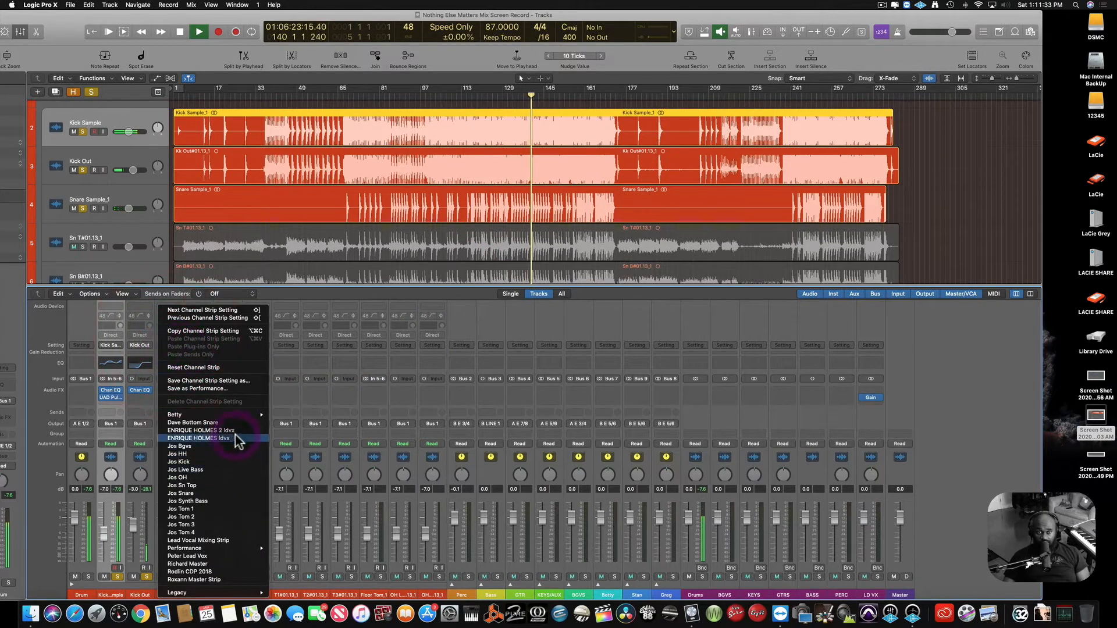
mouse_move(235, 417)
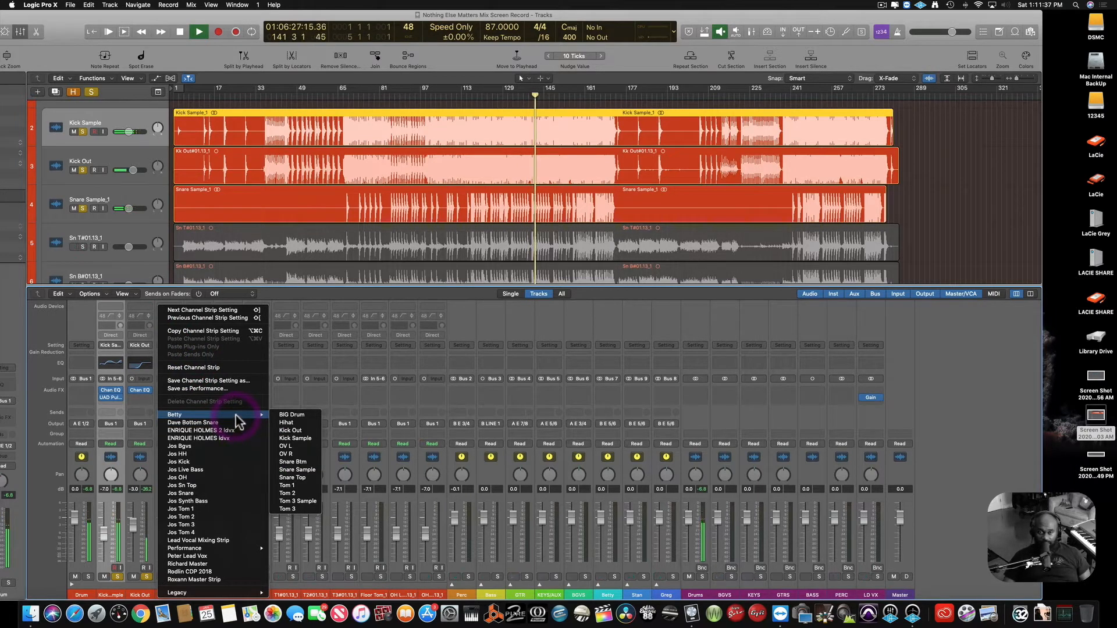
left_click(301, 473)
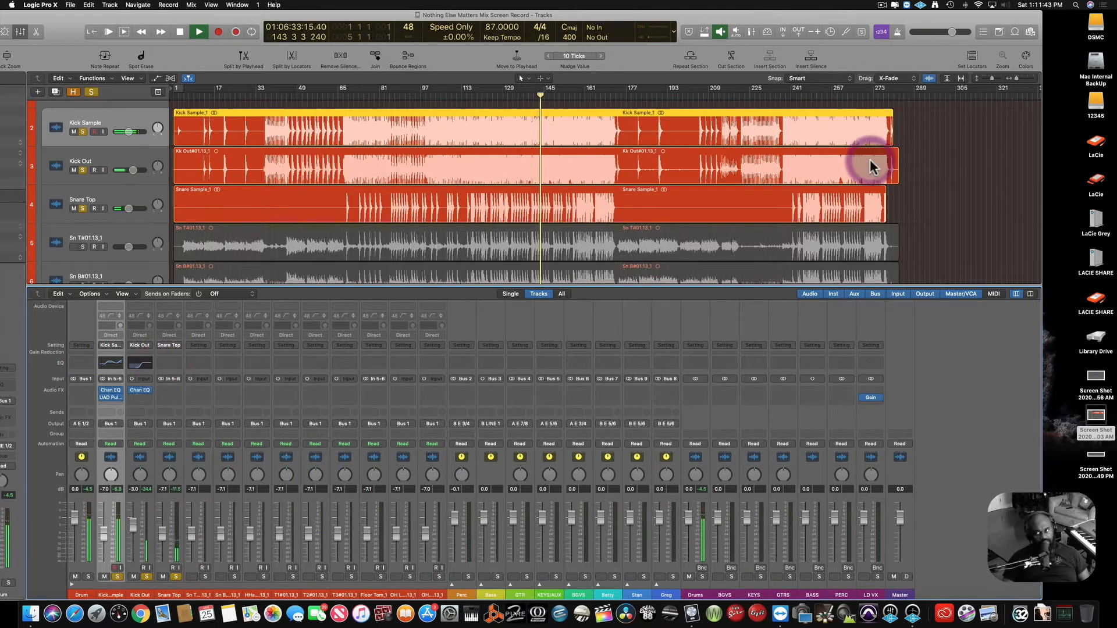
Switch to Finder and preview the 10.11.03 AM mix screenshot again to compare the Snare Sample and Snare Top channel strips.
key("super+Tab")
key("super+Tab")
key("super+Tab")
key("super+Tab")
key("super+Tab")
key("super+Tab")
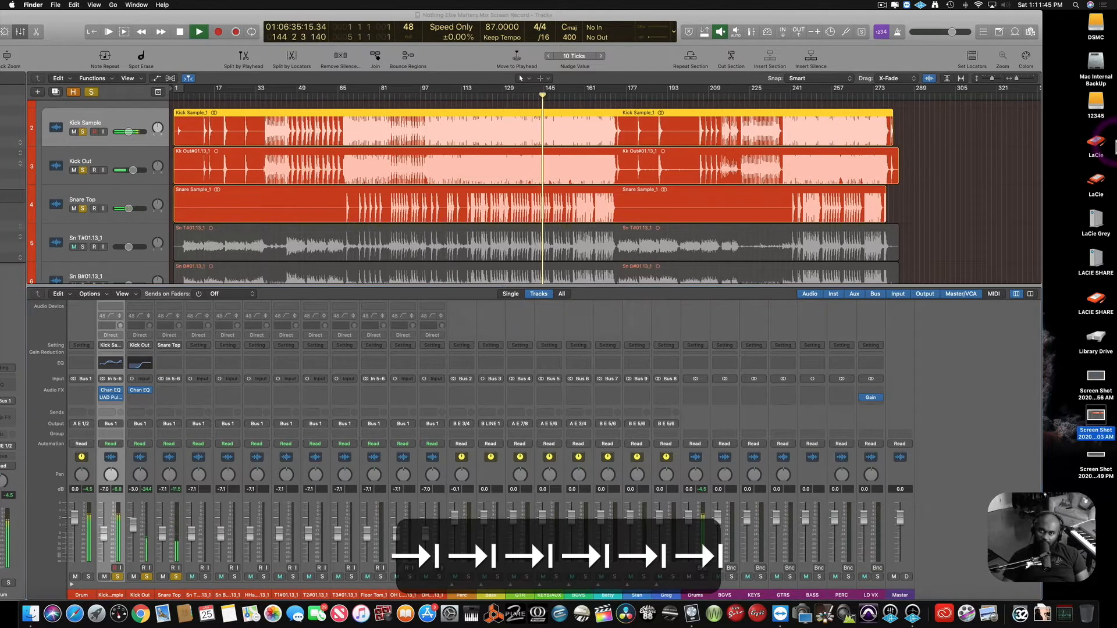
left_click(1092, 418)
key("space")
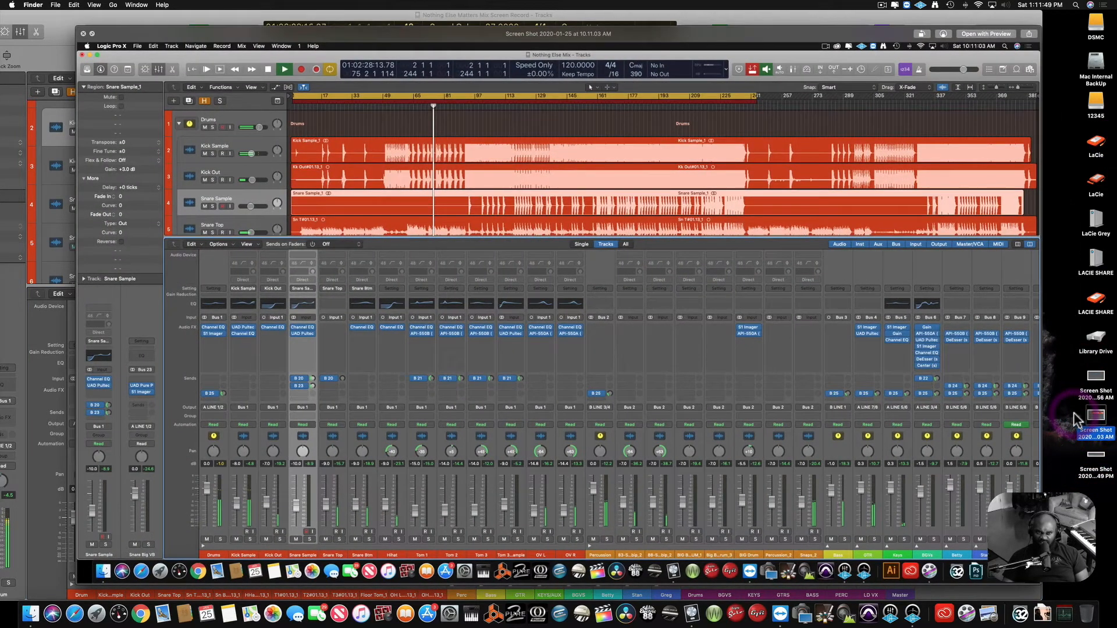
key("space")
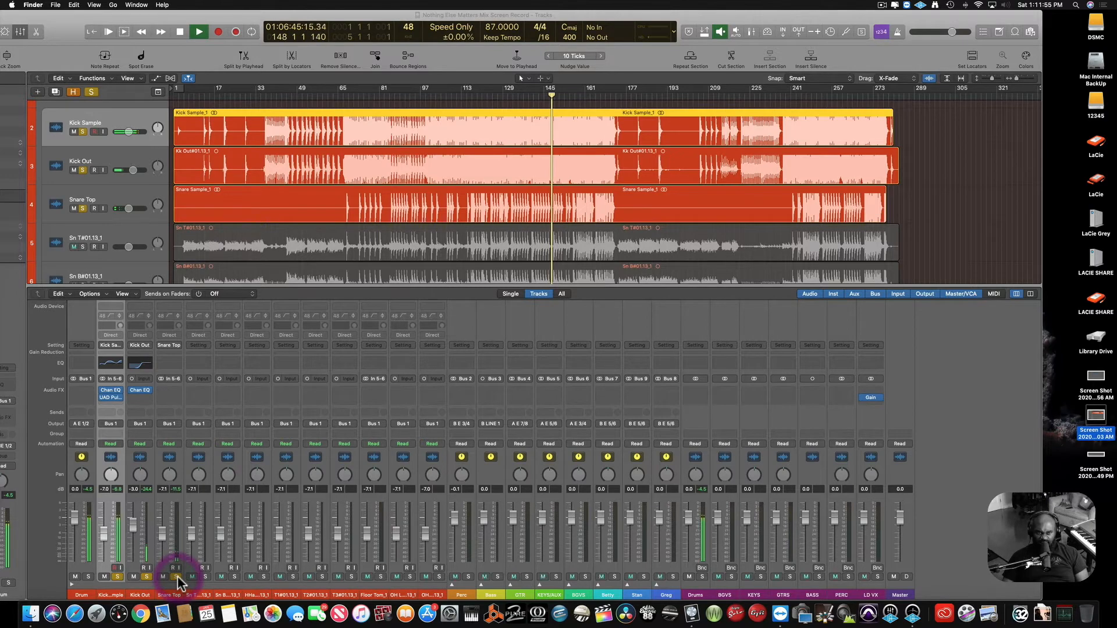
key("super")
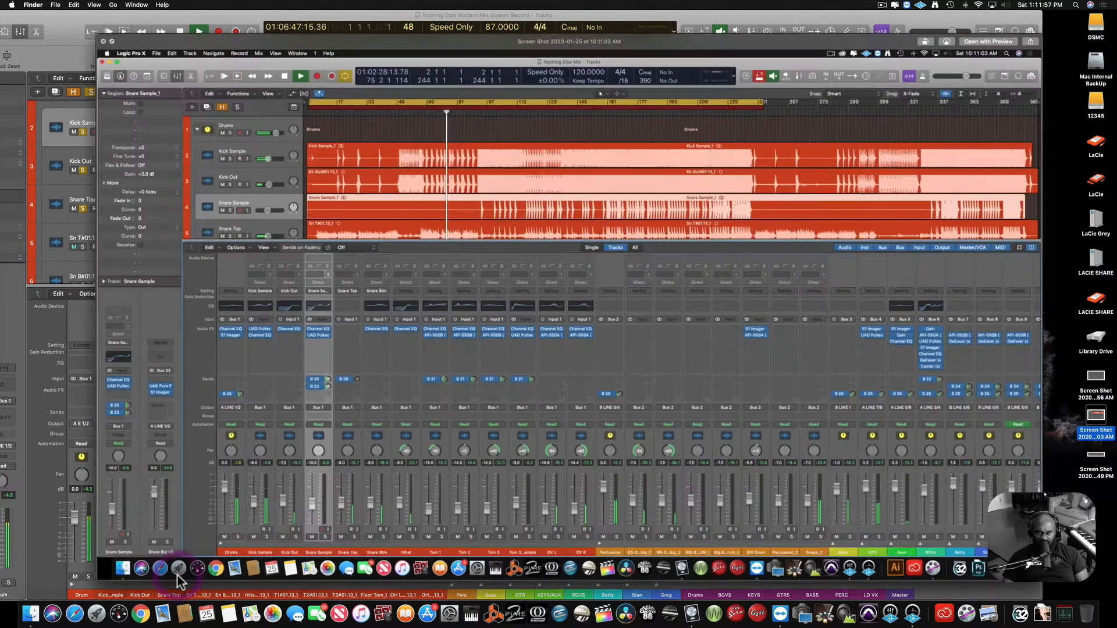
Undo loading the Snare Top channel strip setting on the Snare Sample track.
left_click(176, 576, "super")
left_click(163, 584)
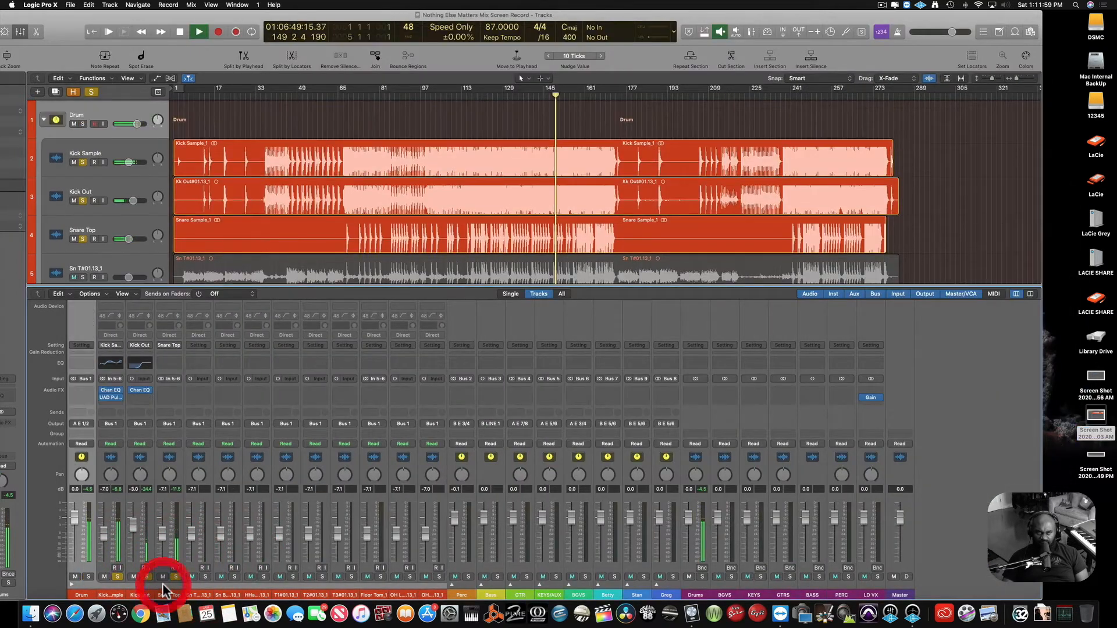
key("super+z")
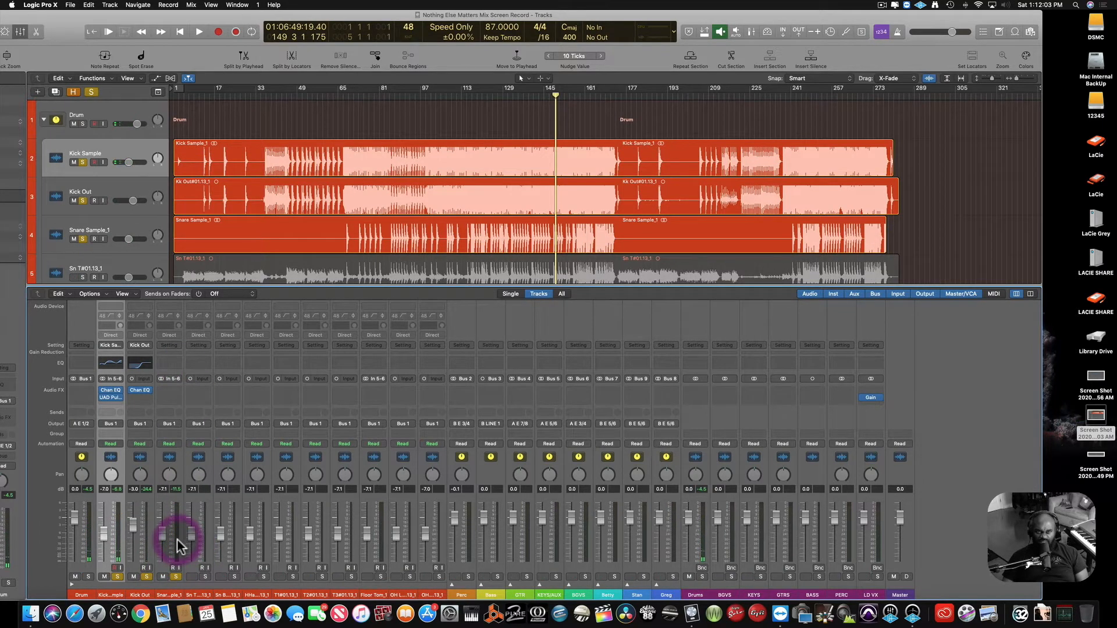
Load the Snare Sample channel strip setting from the Betty folder on the Snare Sample track.
left_click(115, 231)
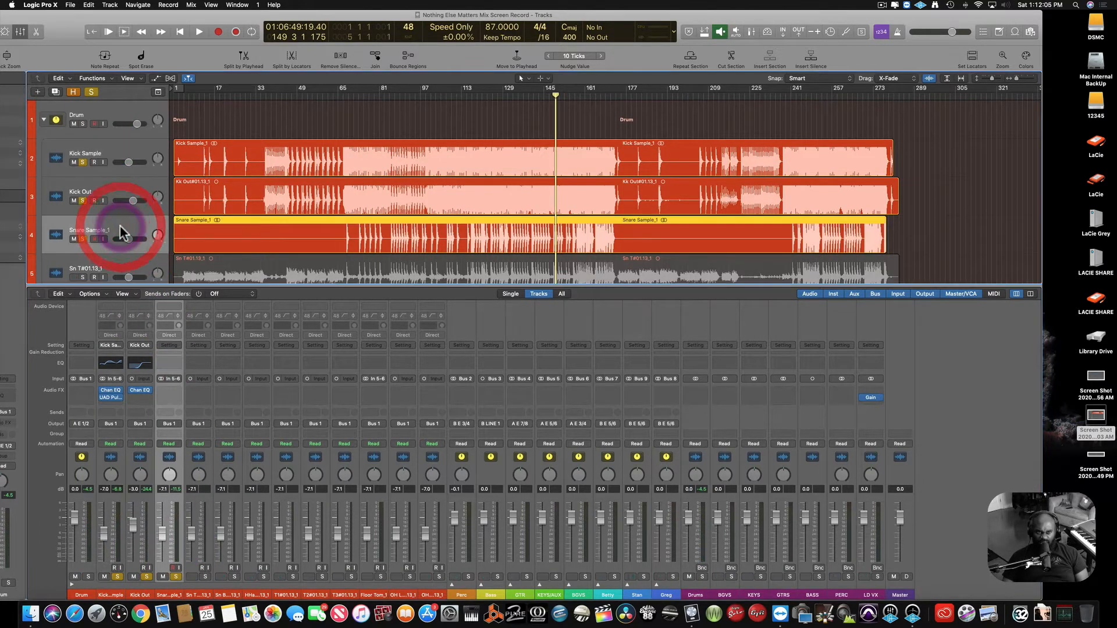
left_click(171, 344)
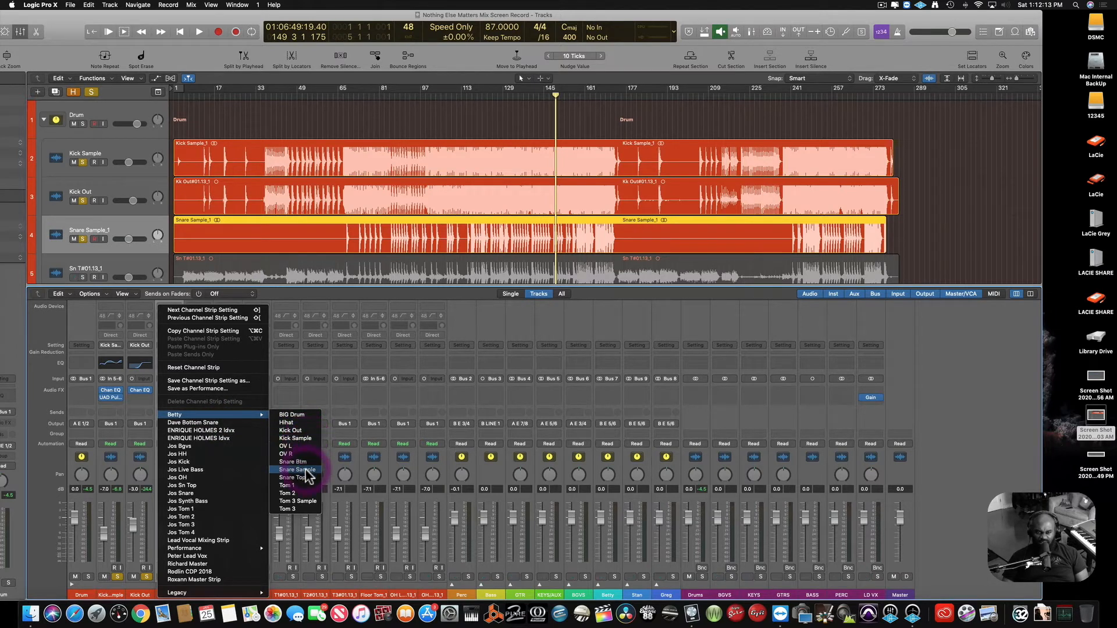
left_click(305, 469)
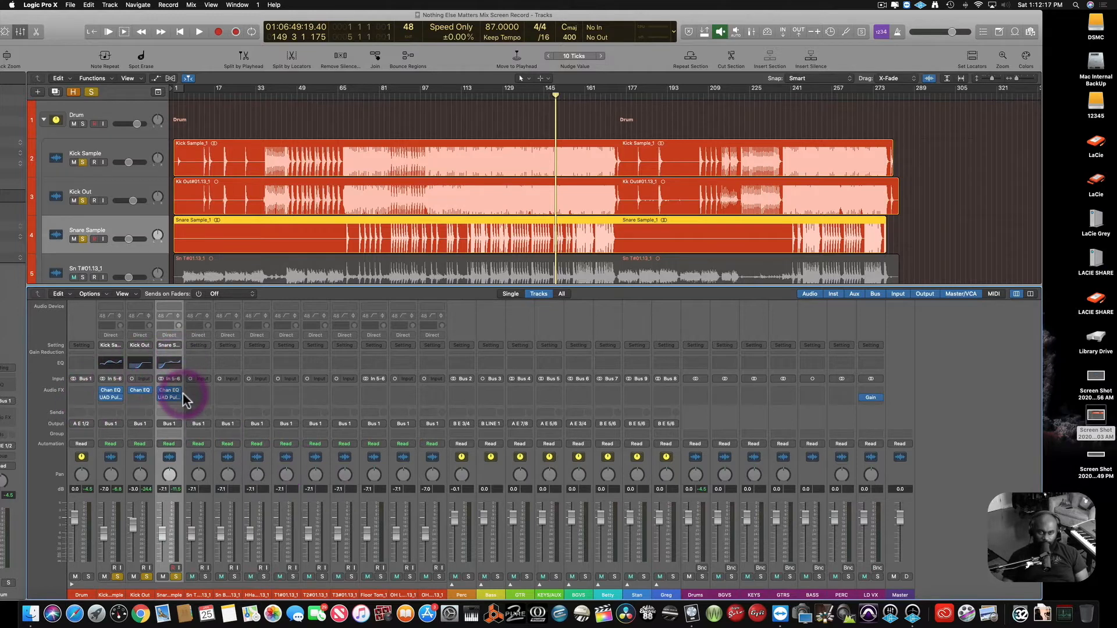
Open Snare Sample's Channel EQ, play the song and review the EQ curve with its window moved clear of the mixer strips.
left_click(169, 364)
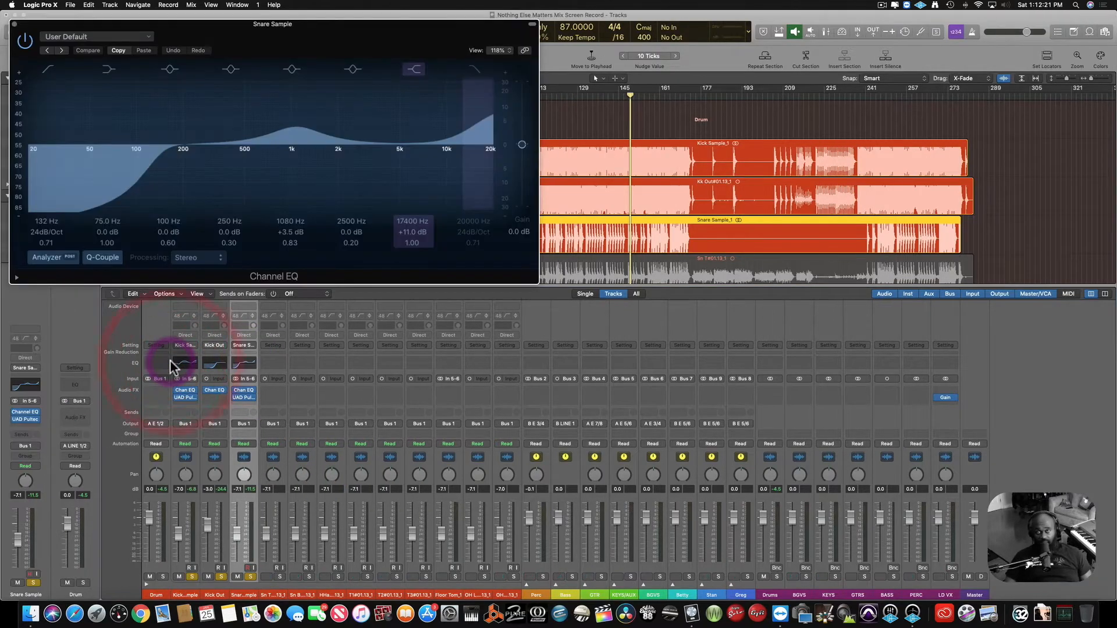
key("space")
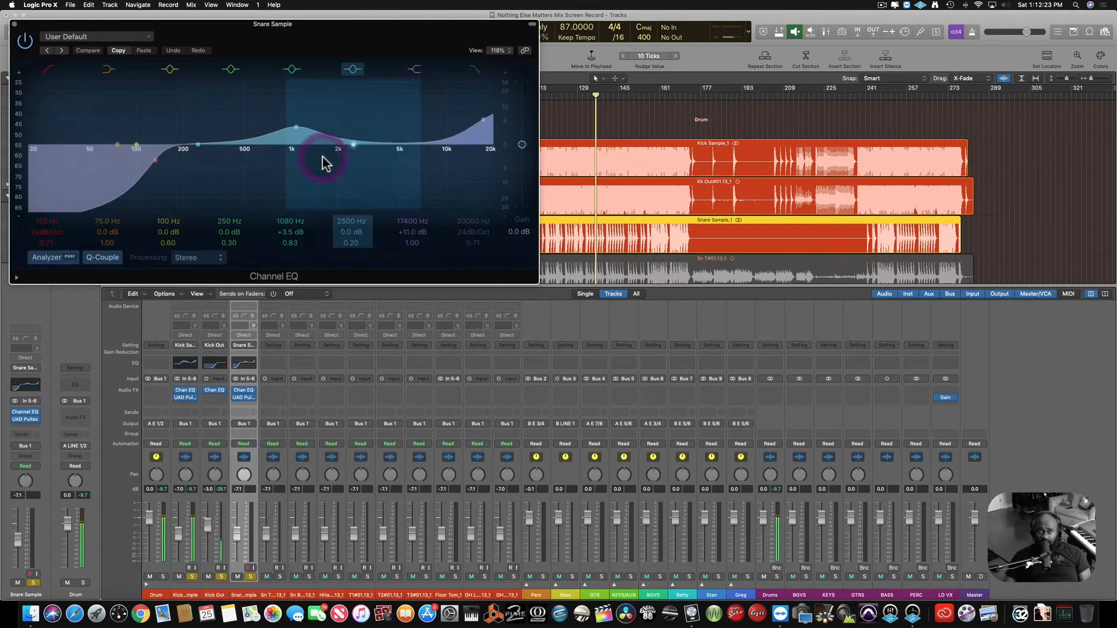
left_click_drag(251, 38, 749, 234)
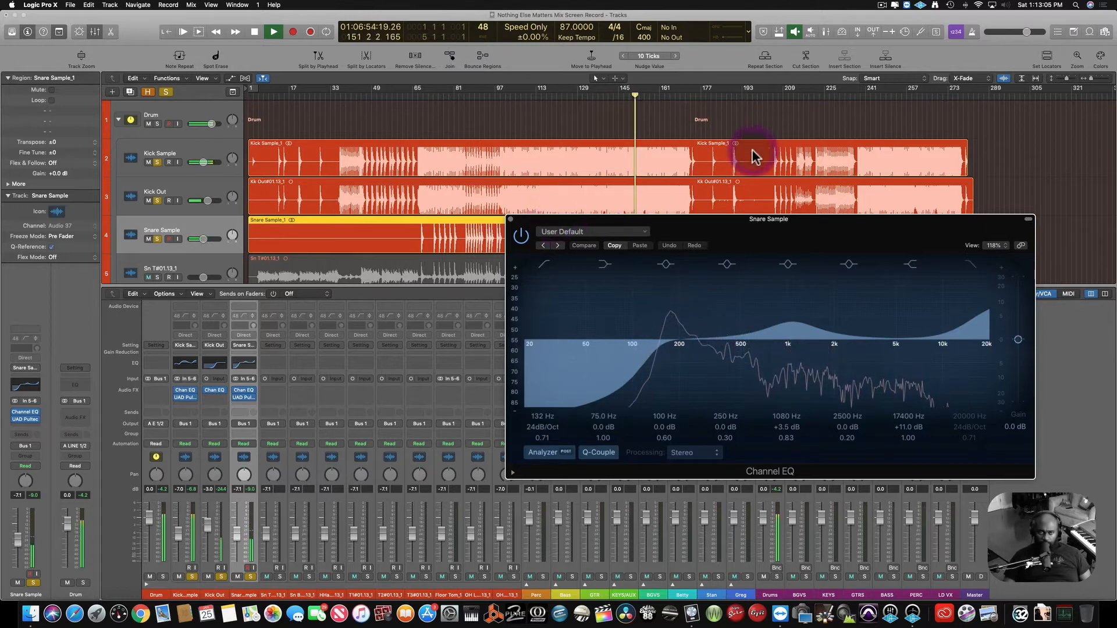
left_click_drag(573, 223, 546, 240)
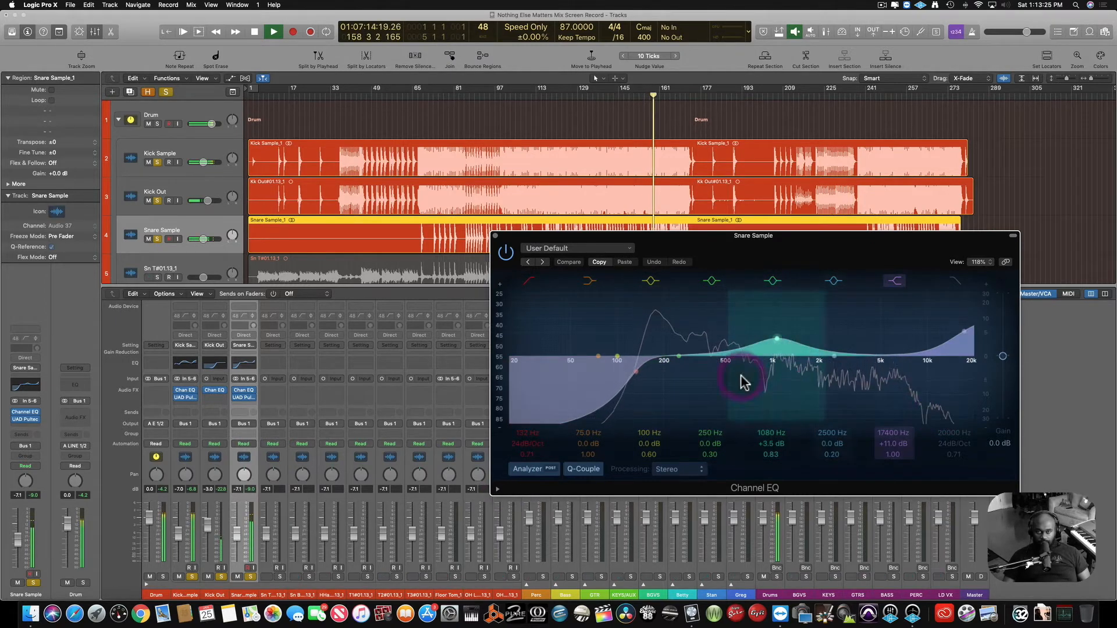
Swap the Channel EQ window for Snare Sample's UAD Pultec EQP-1A and replay an earlier section to review its settings.
left_click(239, 398)
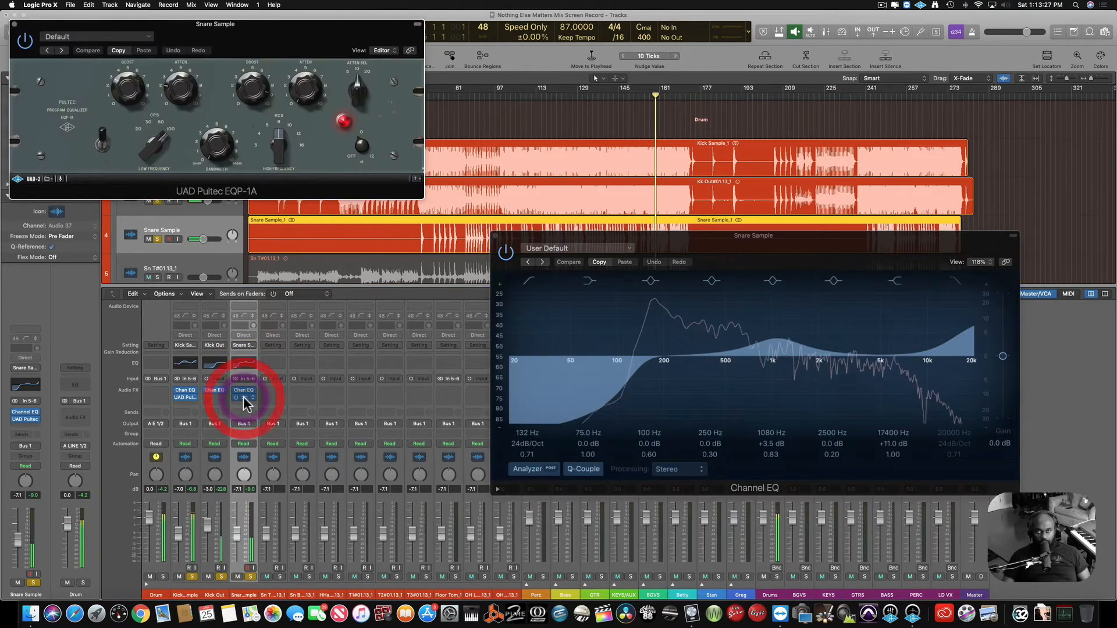
left_click(494, 237)
left_click_drag(311, 58, 725, 366)
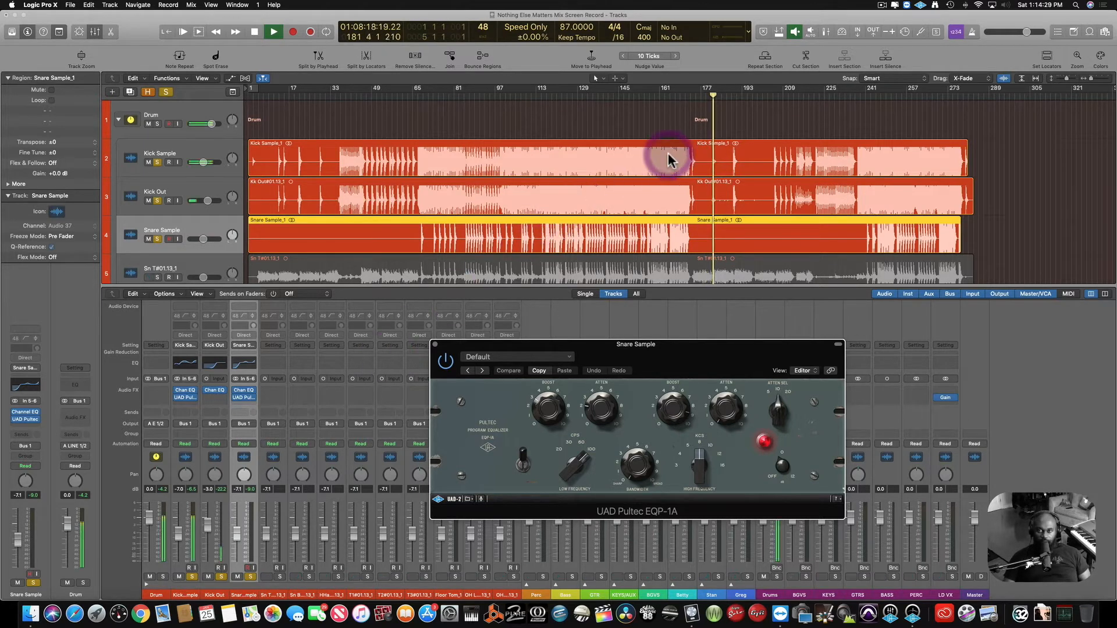
left_click(637, 92)
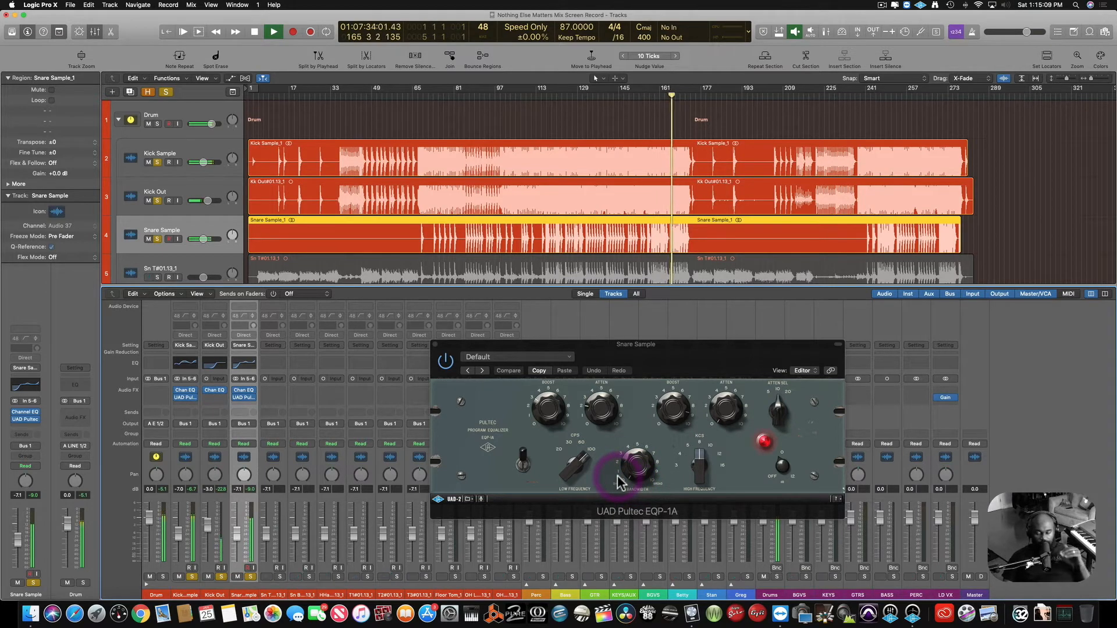
Reopen Snare Sample's Channel EQ during playback to examine the 1080 Hz band, and close it again.
left_click(237, 365)
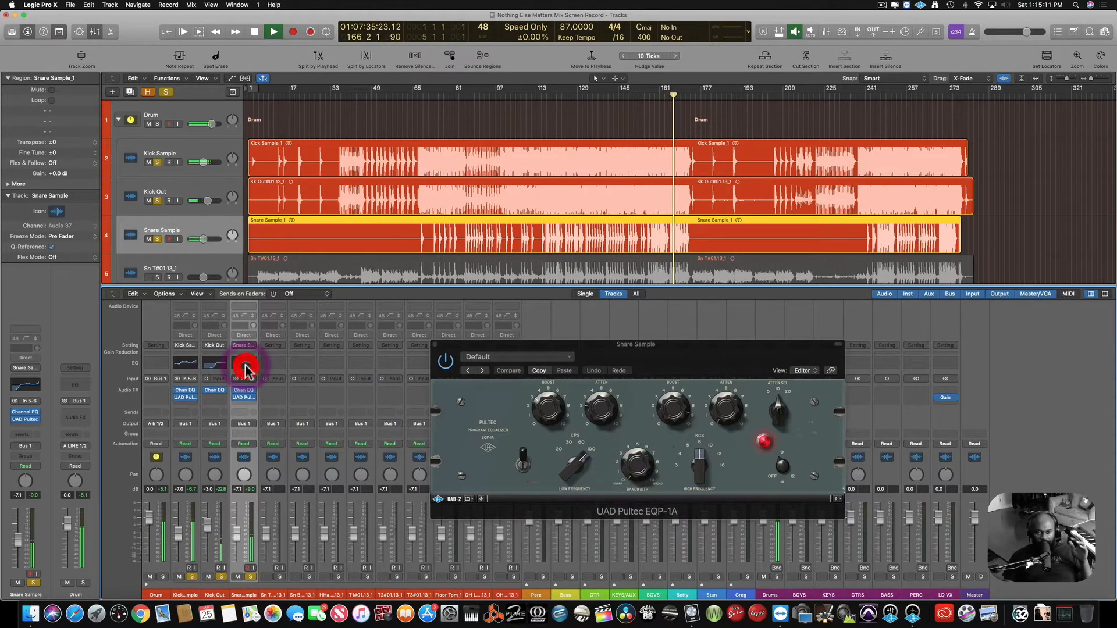
mouse_move(773, 356)
left_mouse_down()
mouse_move(793, 354)
mouse_move(784, 346)
left_mouse_up()
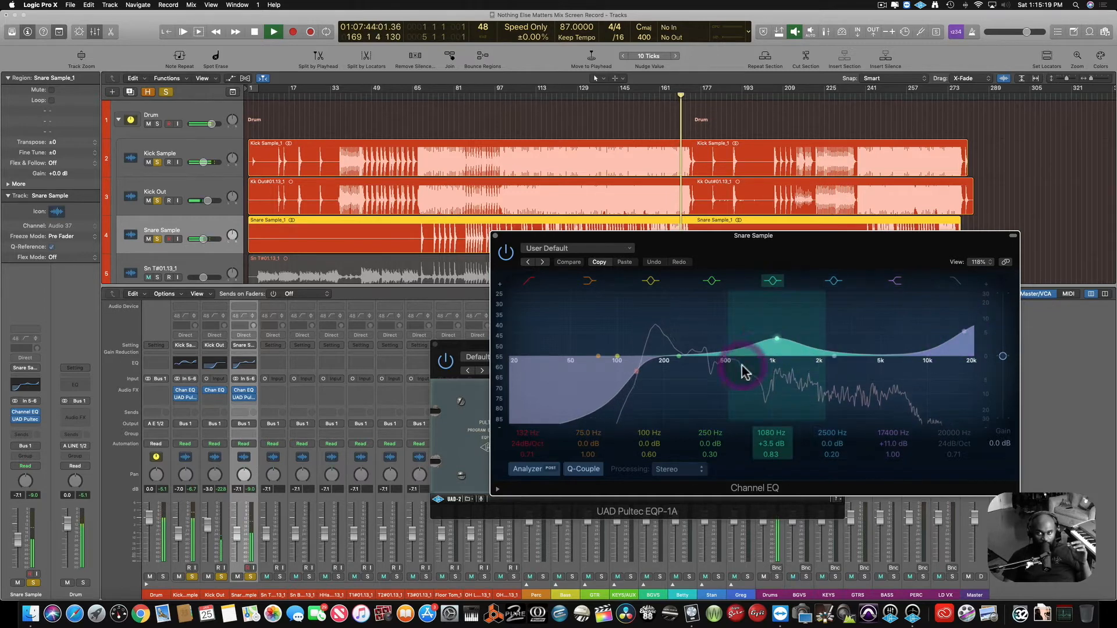
left_click(494, 235)
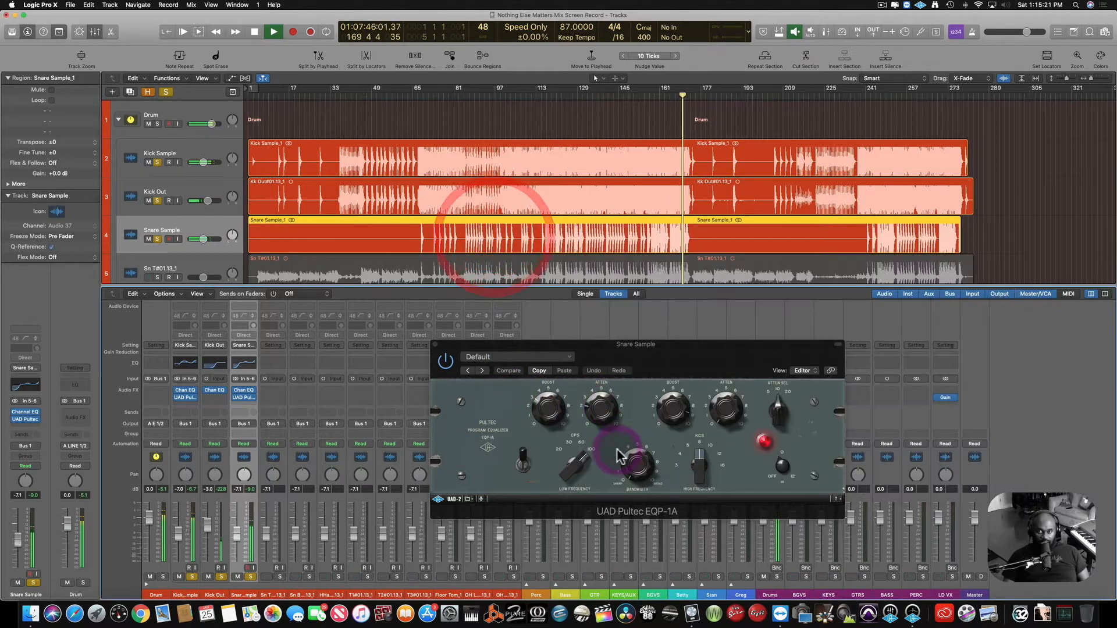
Examine the Pultec's bandwidth and high-frequency controls on Snare Sample, close the plug-in and replay an earlier section.
left_click(636, 474)
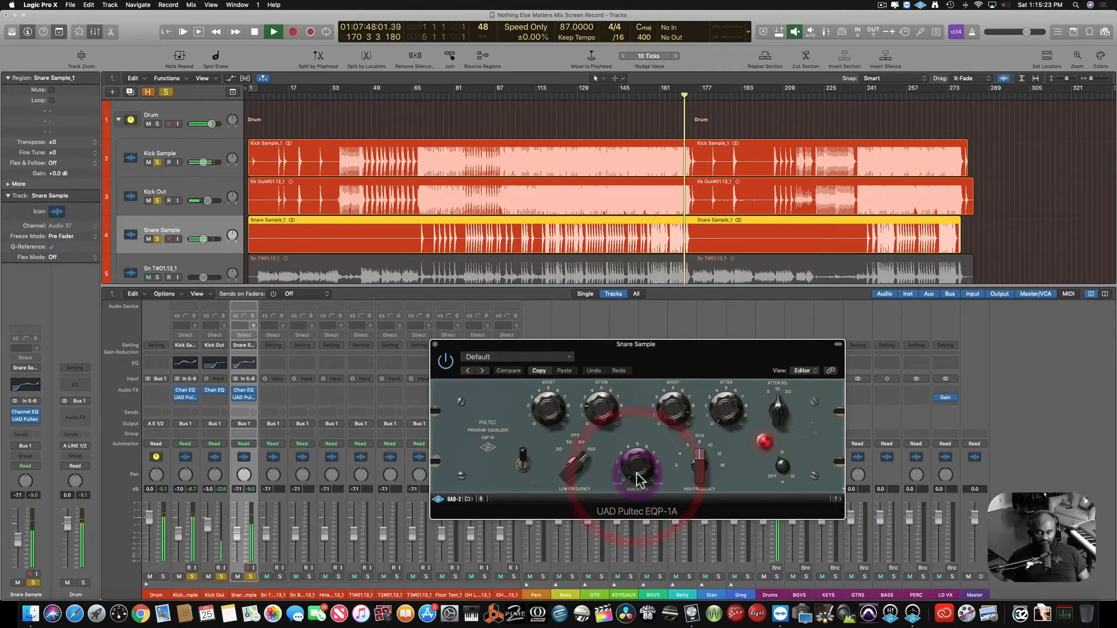
left_click(637, 494)
left_click(620, 485)
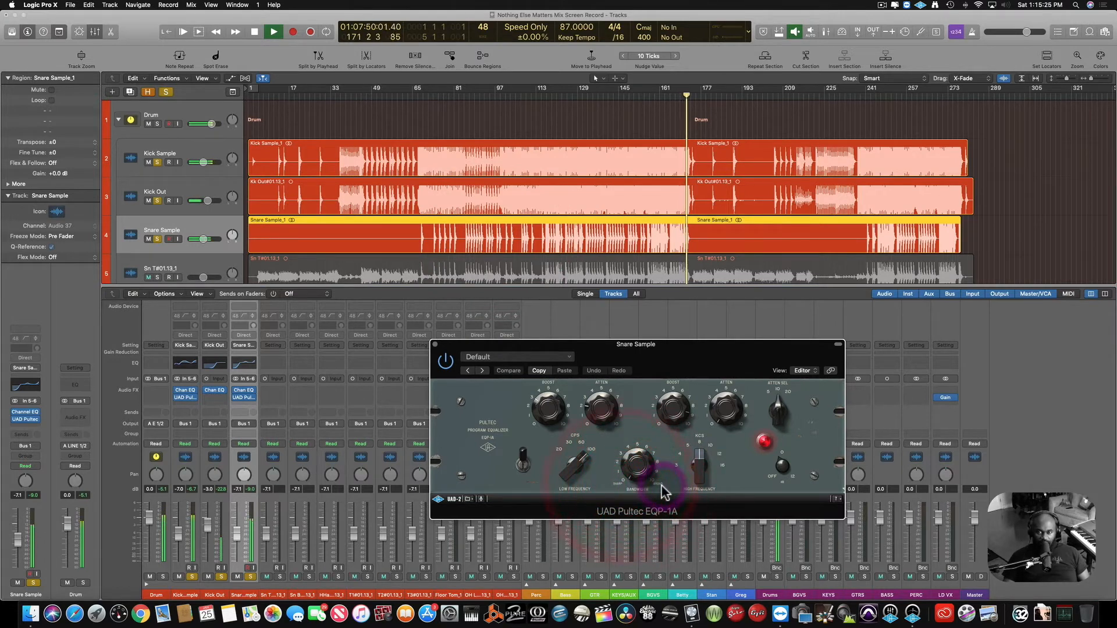
left_click(662, 487)
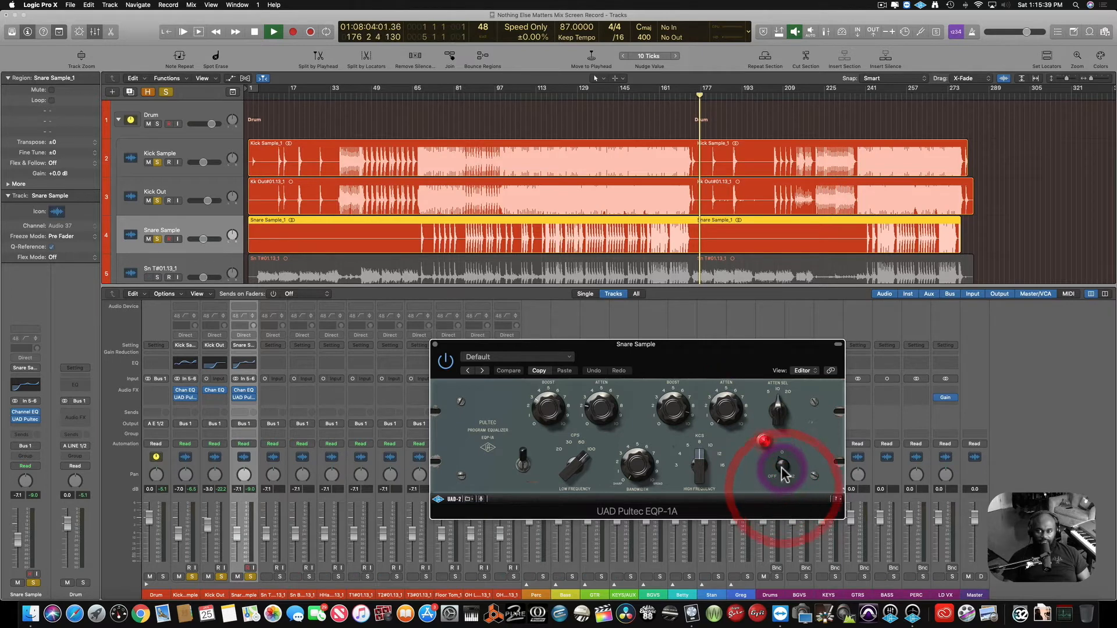
left_click(782, 466)
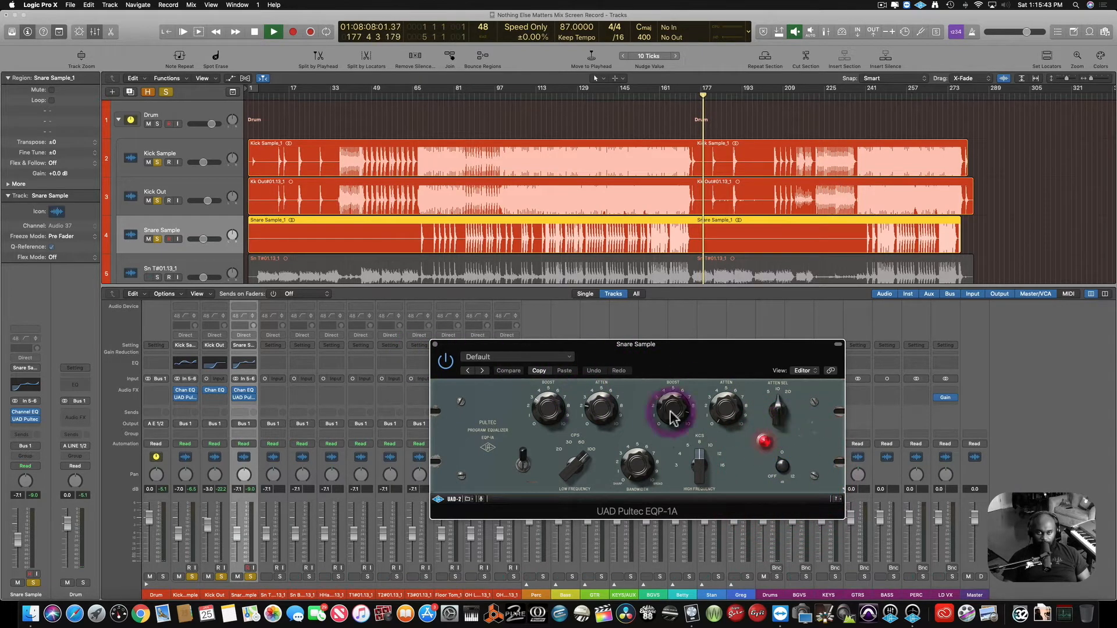
left_click(435, 344)
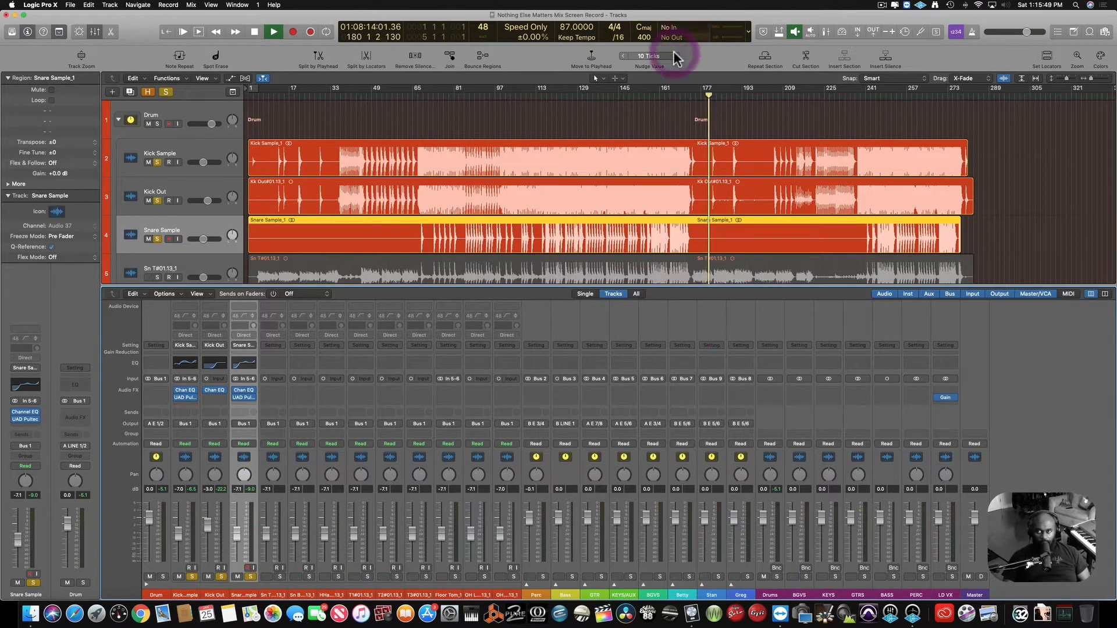
left_click(658, 93)
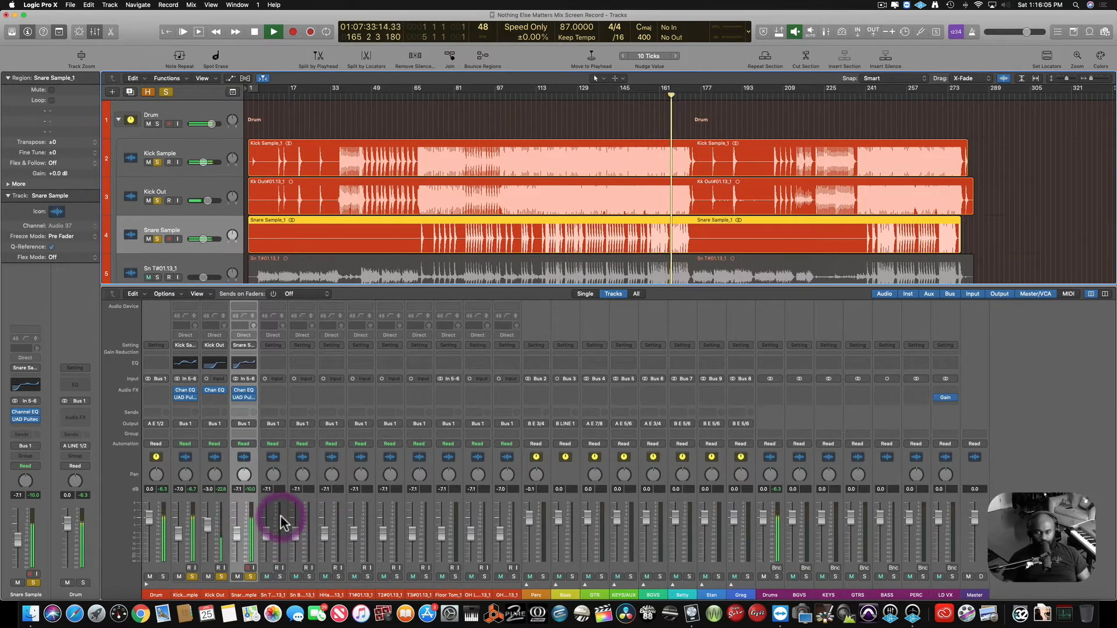
Insert a Gain plug-in on the Drums channel, turn on its Mono option and move its window clear of the tracks.
left_click(774, 396)
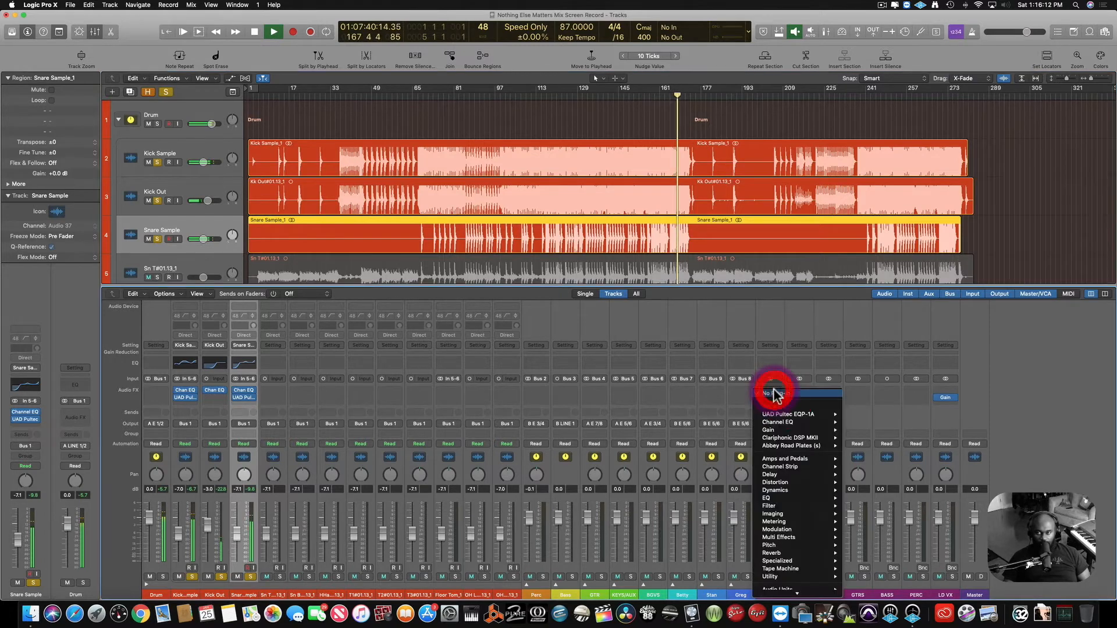
mouse_move(798, 433)
left_click(861, 431)
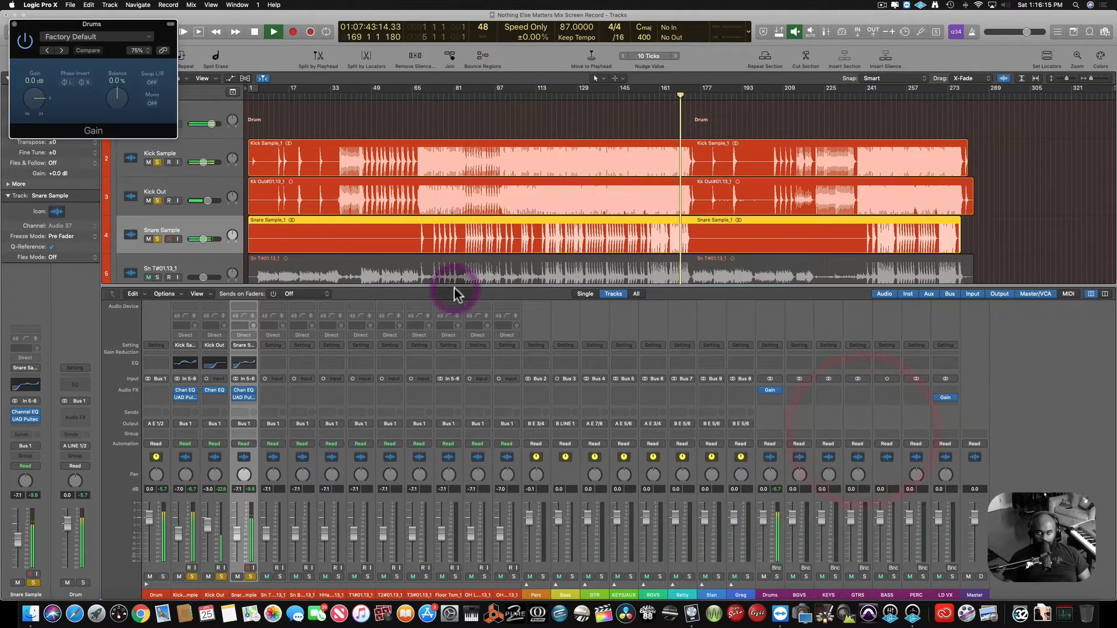
left_click_drag(103, 28, 832, 114)
left_click(882, 189)
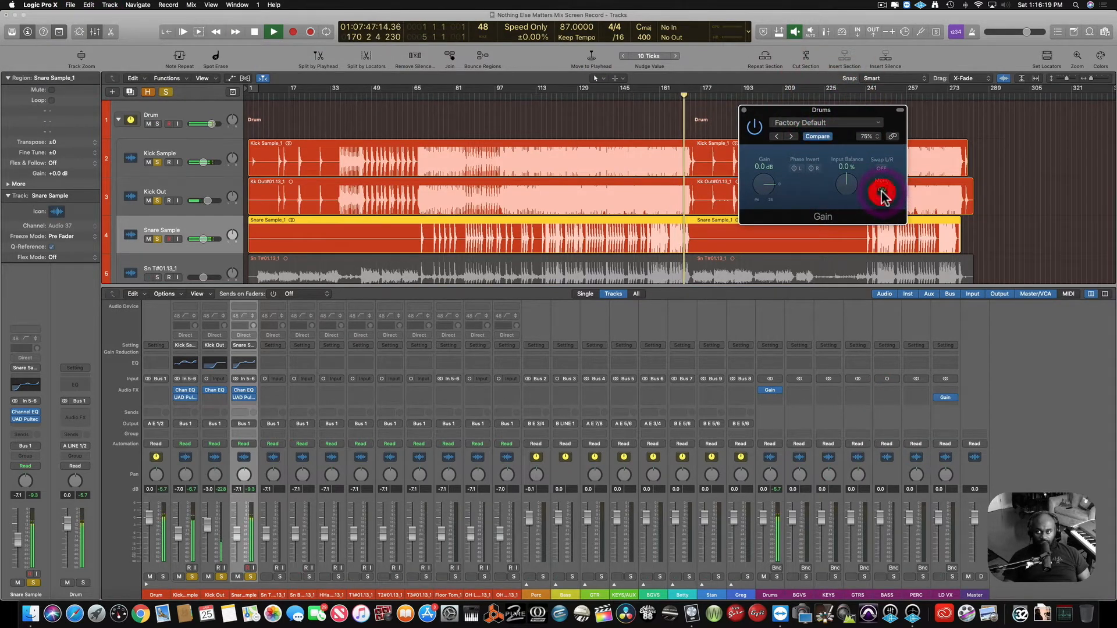
left_click_drag(873, 109, 1061, 36)
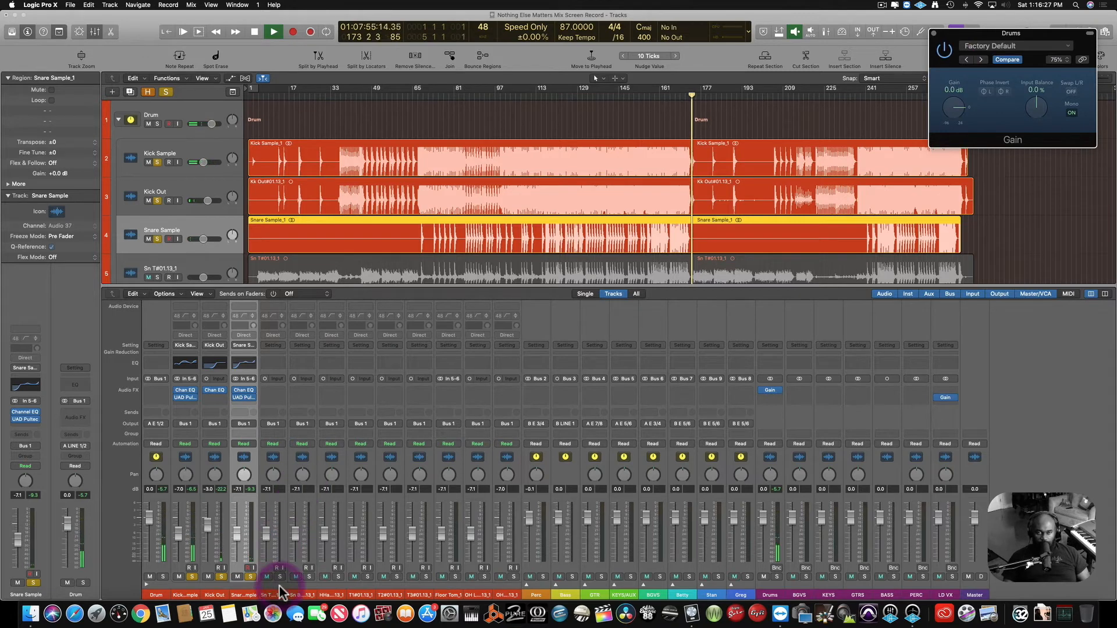
Restart playback from an earlier bar and load the Snare Top channel strip setting from the Betty folder on the Sn T track.
left_click(631, 98)
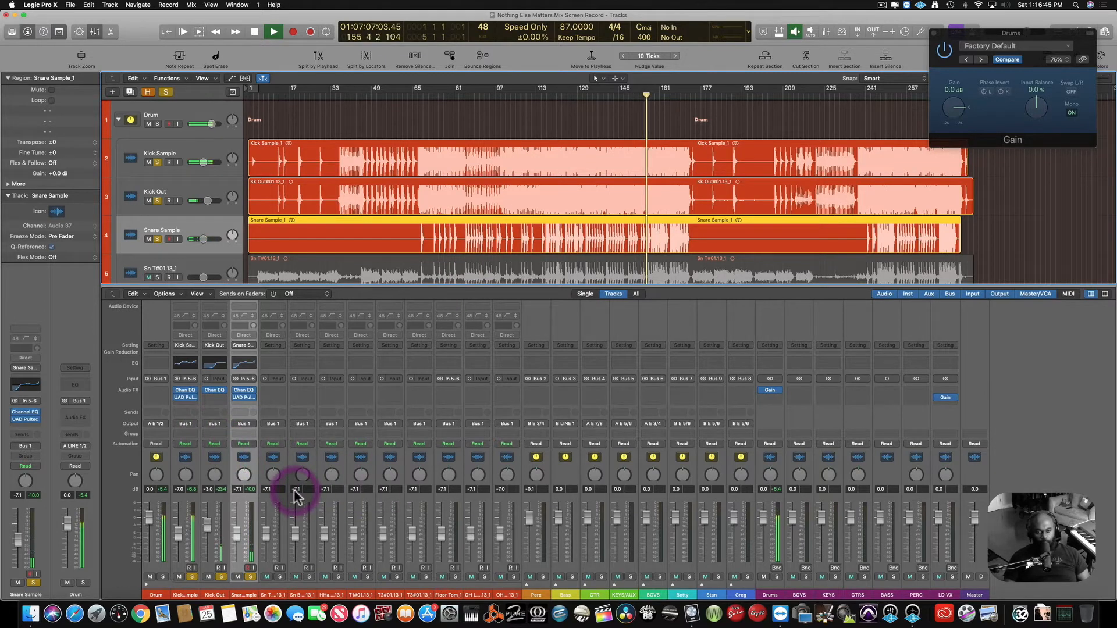
left_click(278, 346)
mouse_move(345, 415)
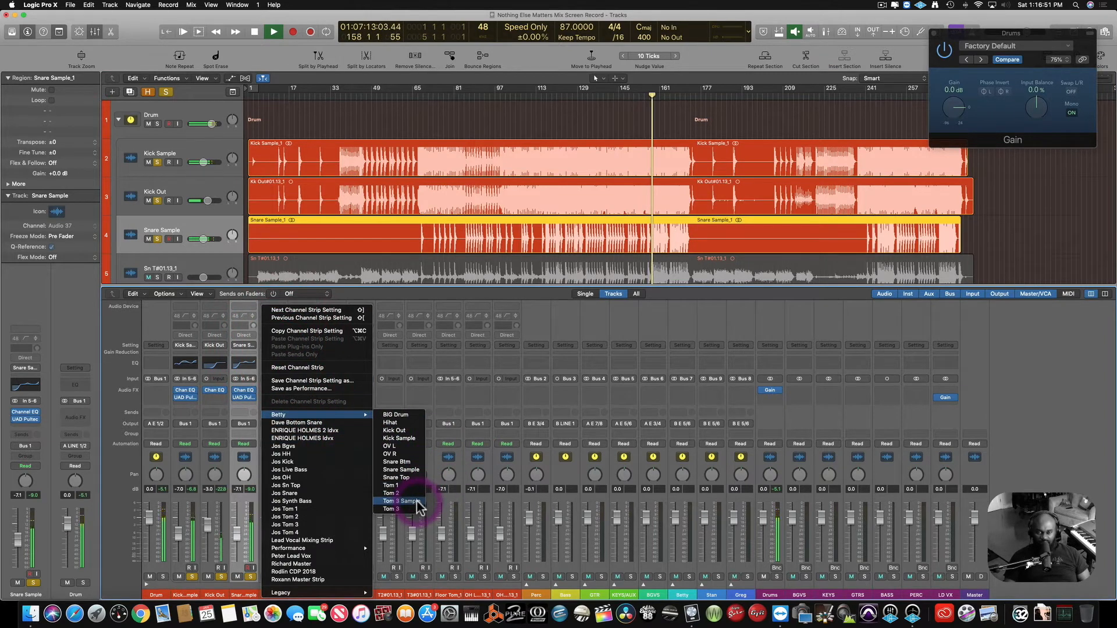
left_click(405, 477)
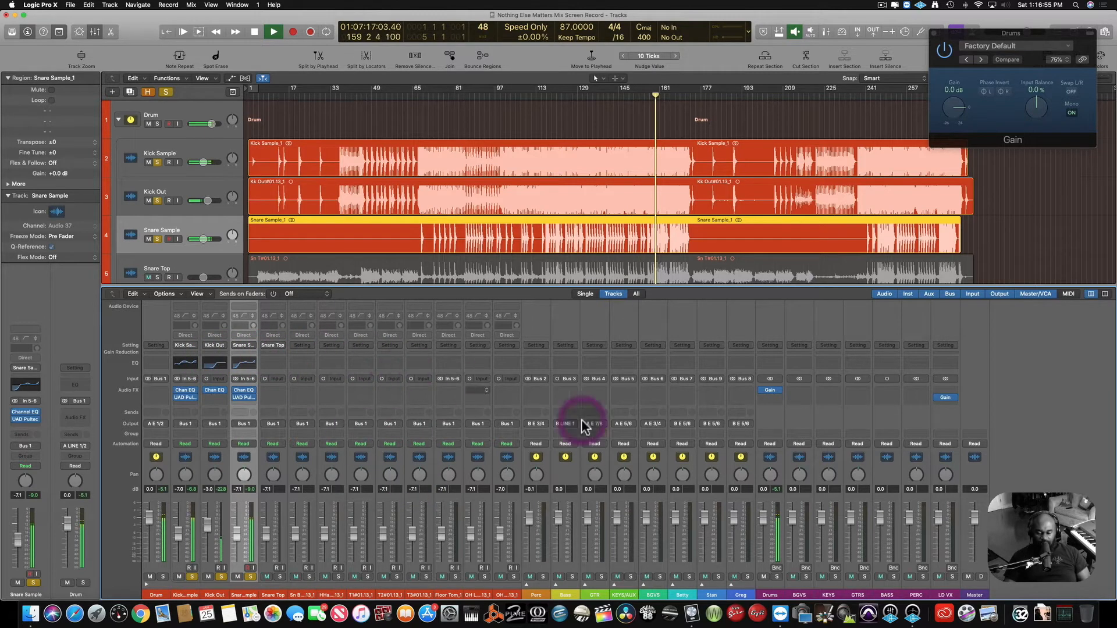
Switch to Finder, preview the 10.11.03 AM mix screenshot to check the Snare Top channel strip, and close the preview.
left_click_drag(1059, 17, 1008, 14)
left_click(1098, 415)
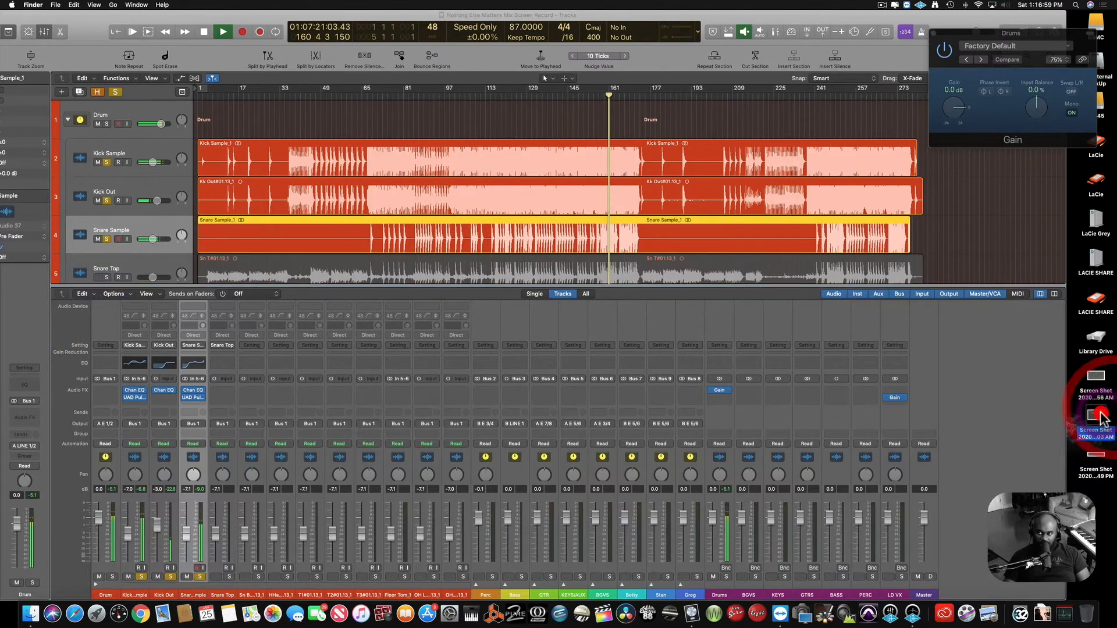
key("space")
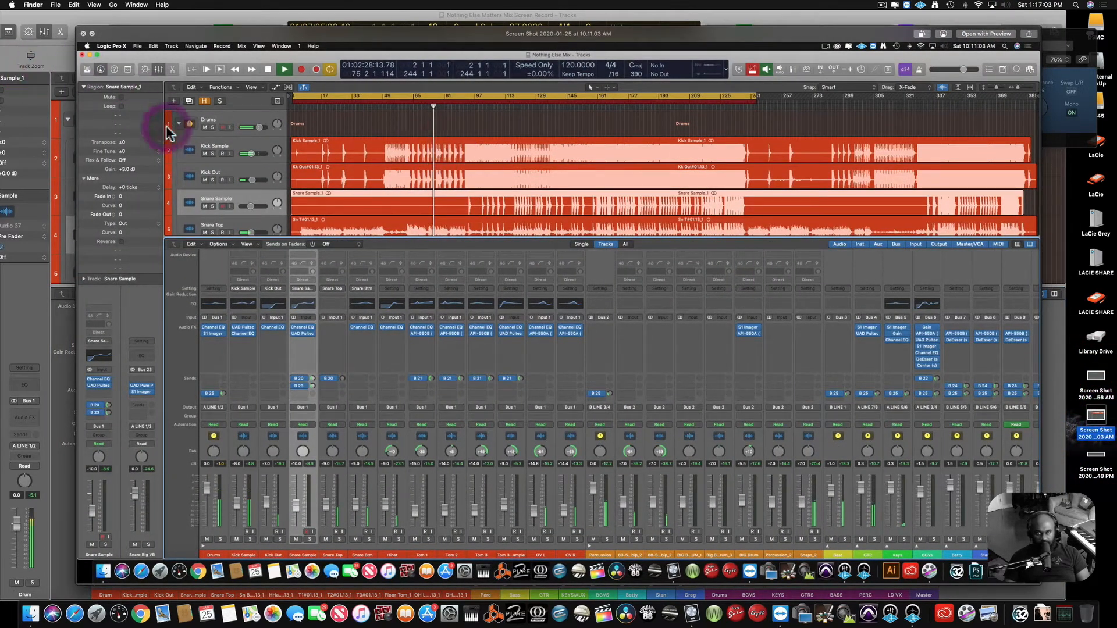
left_click(83, 33)
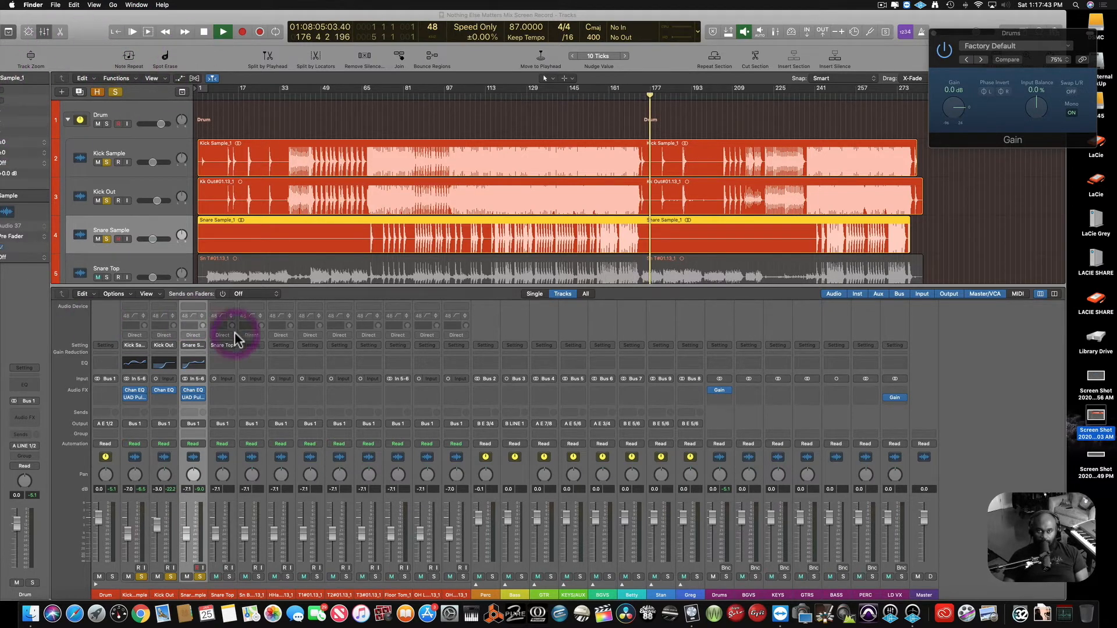
Load the Snare Btm channel strip setting from the Betty folder on the Sn B track.
left_click(251, 346)
left_click(287, 415)
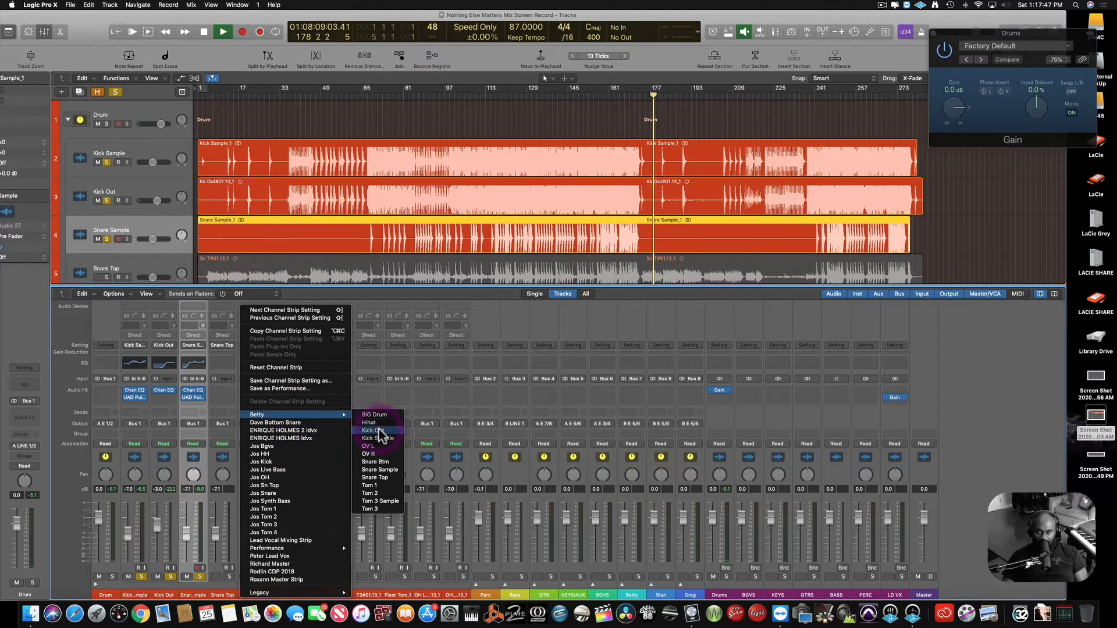
left_click(379, 462)
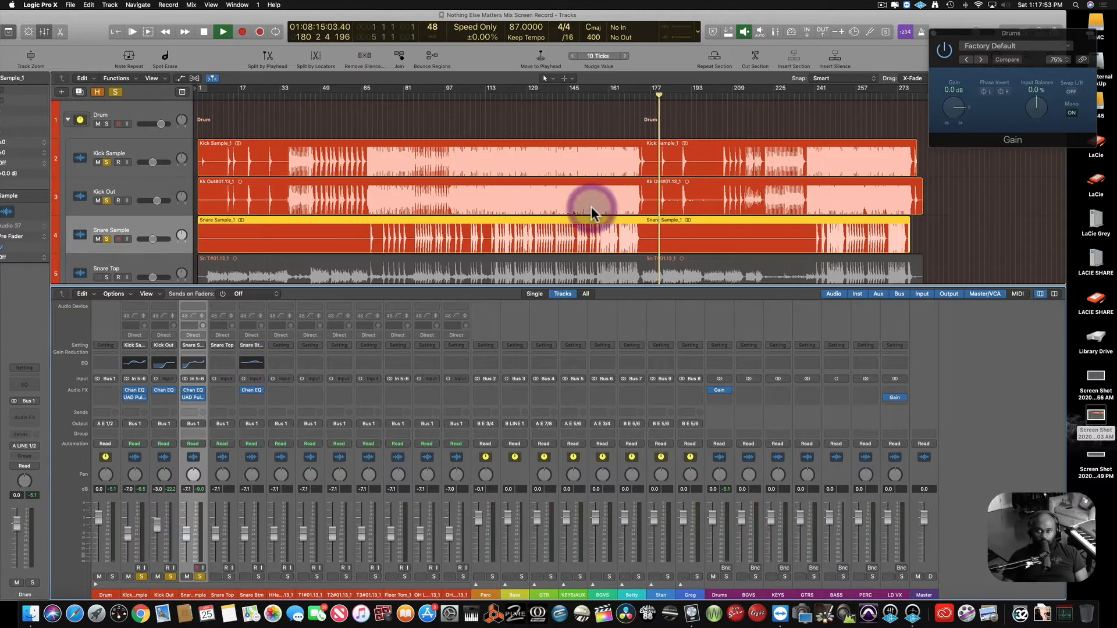
Restart playback from about bar 134 and solo the Snare Top and Snare Btm tracks along with the kicks and Snare Sample.
scroll(599, 192, "down", 2)
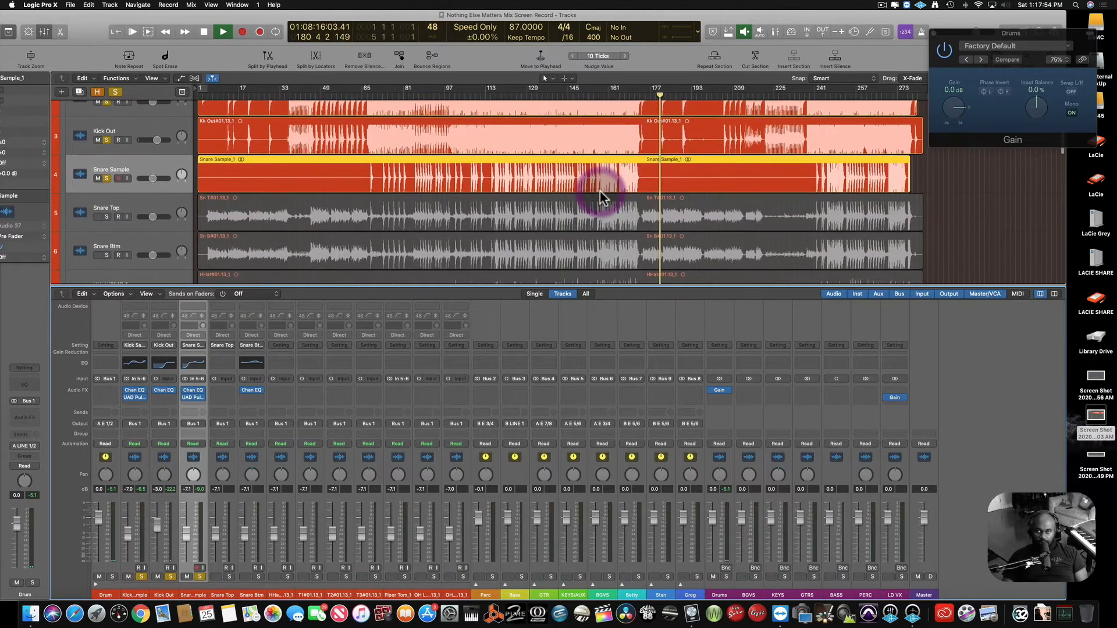
left_click(538, 88)
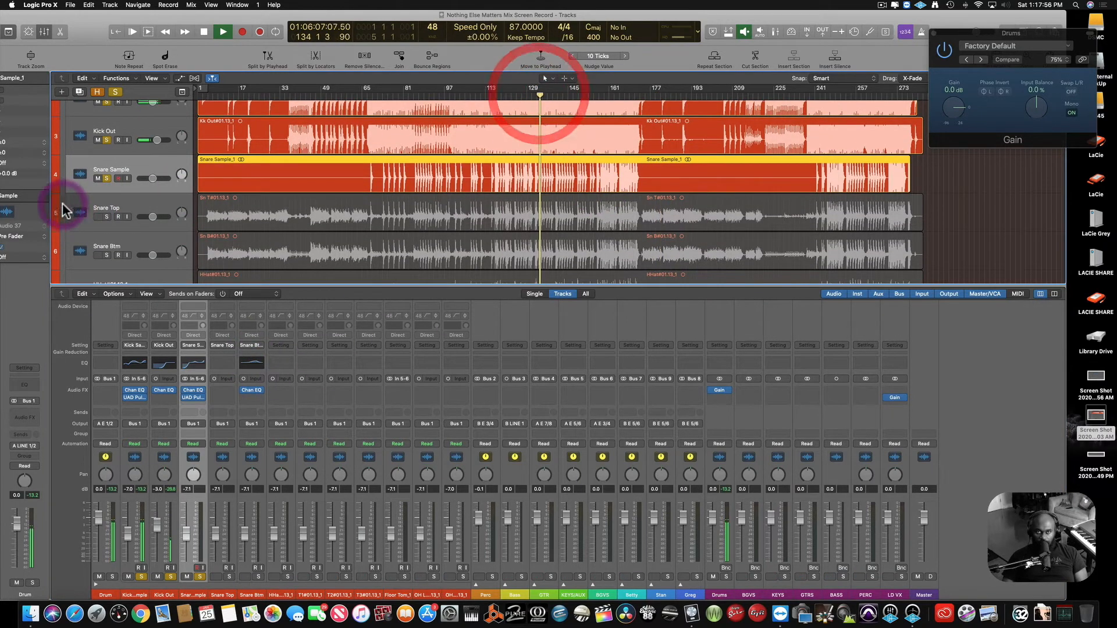
left_click(106, 217)
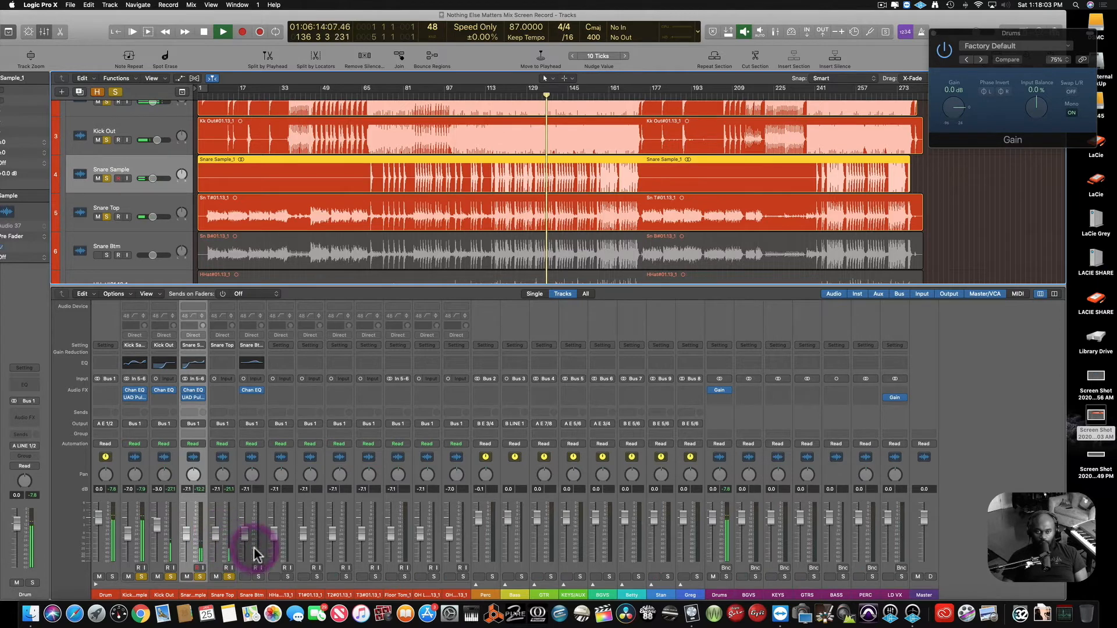
left_click(258, 577)
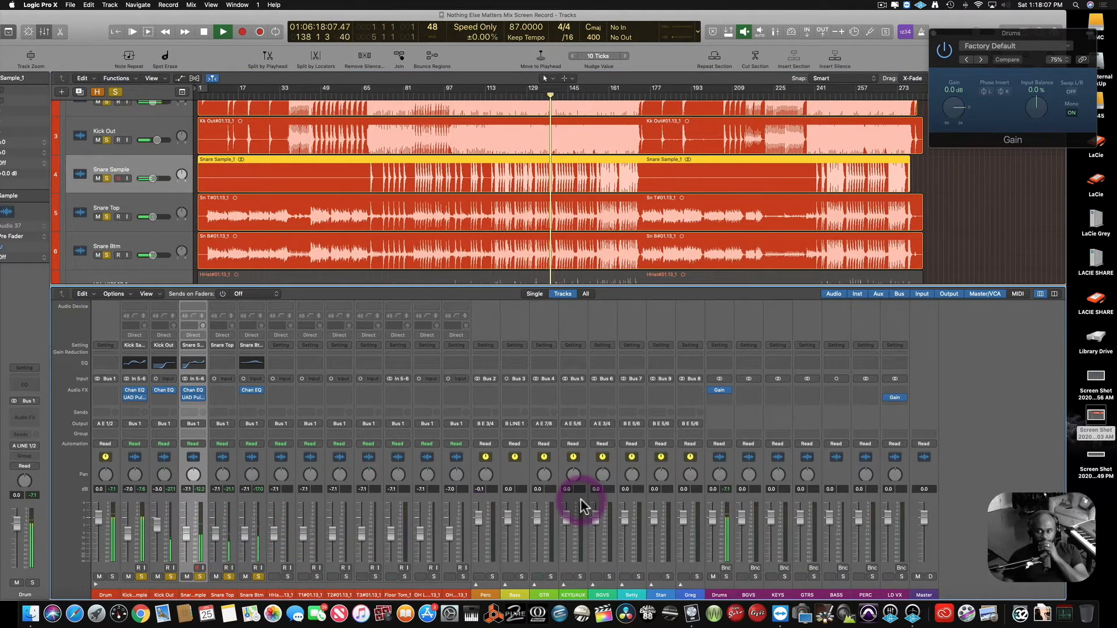
Restart playback from about bar 134, preview the 10.11.03 AM mix screenshot beside the mixer to compare snare levels, and close it.
key("space")
key("space")
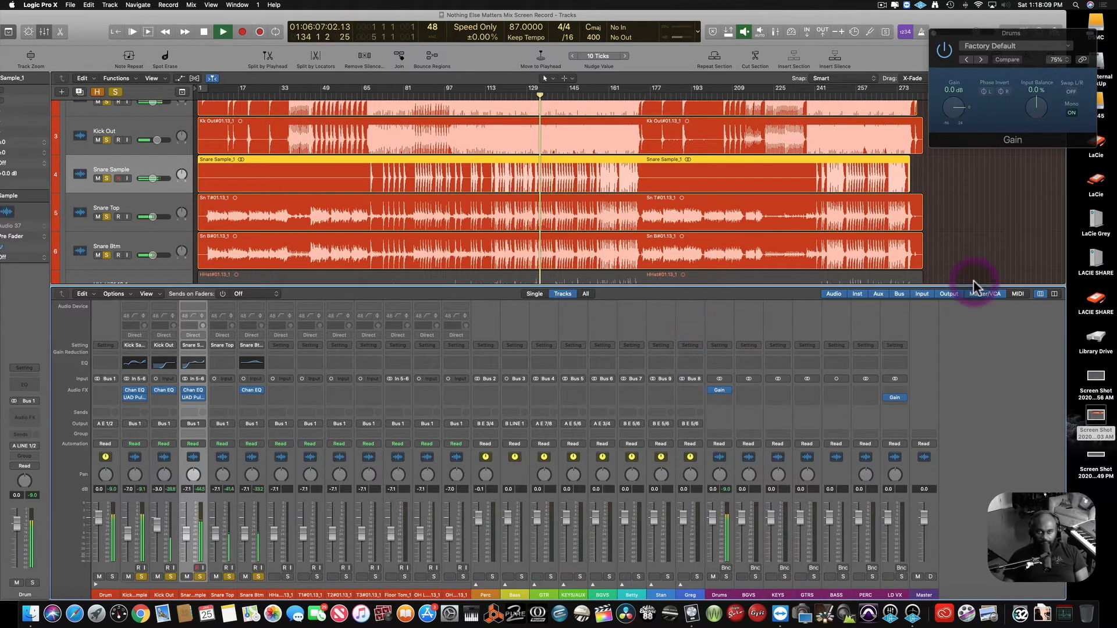
double_click(1096, 416)
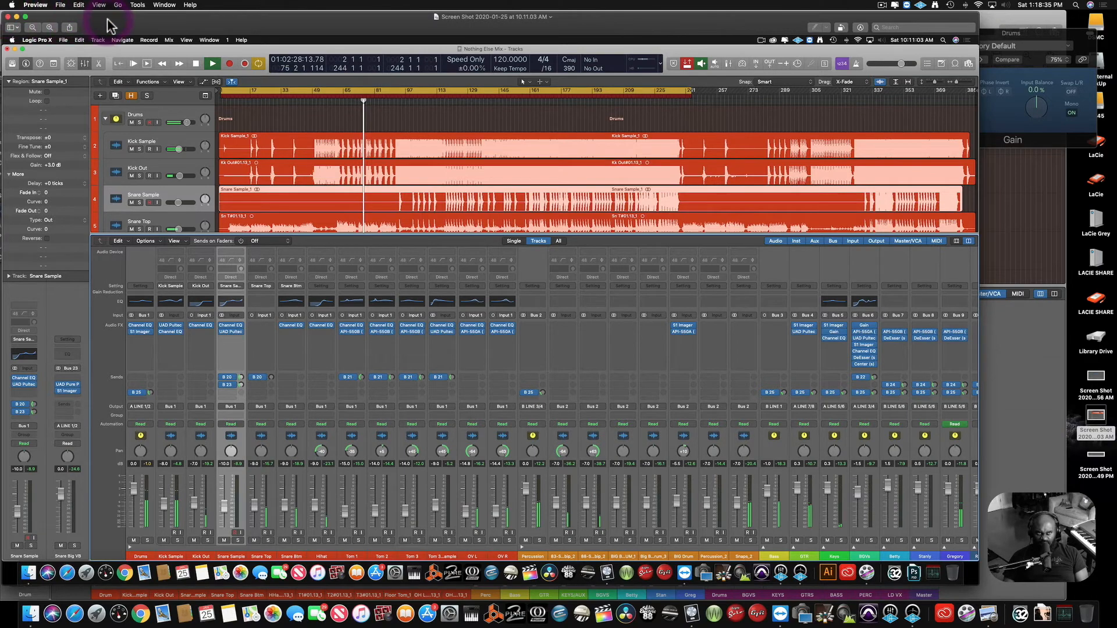
left_click_drag(110, 25, 551, 18)
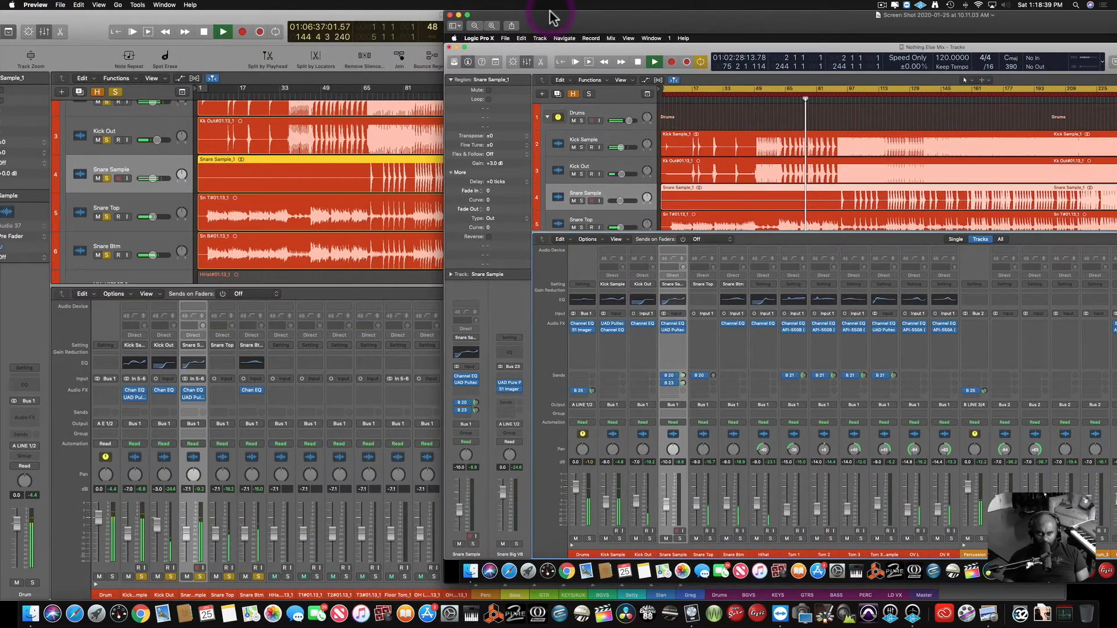
left_click_drag(551, 17, 381, 32)
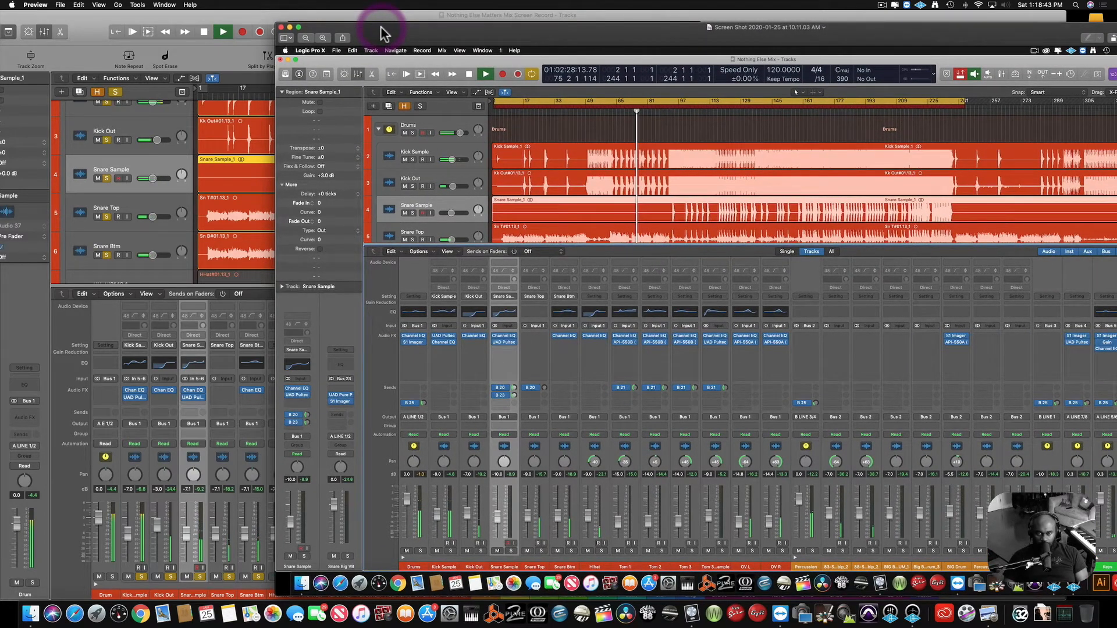
left_click_drag(381, 32, 267, 55)
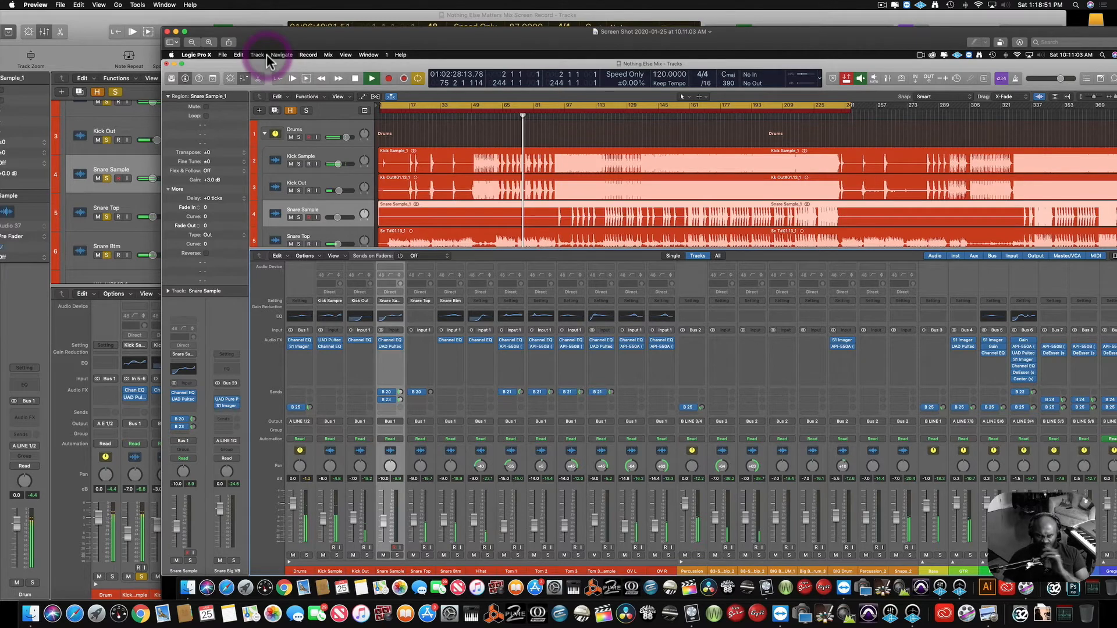
left_click(267, 54)
left_click(167, 32)
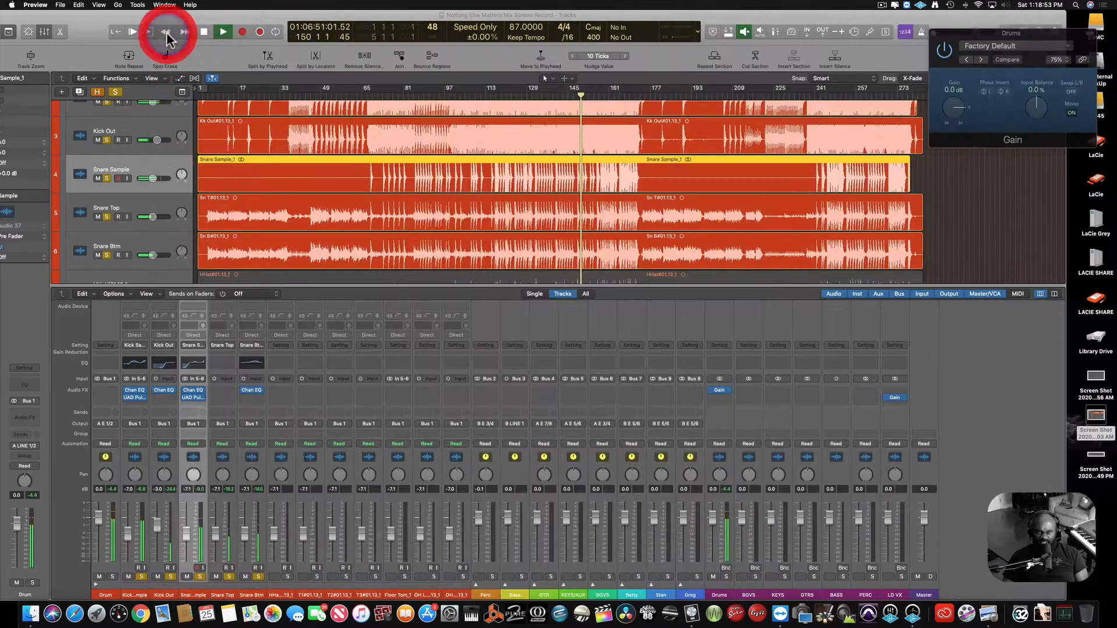
Select the Snare Top and Snare Btm channels together and lower their faders to -9.0 dB and -8.9 dB.
left_click(256, 551)
left_click(221, 536, "shift")
left_click_drag(220, 535, 215, 535)
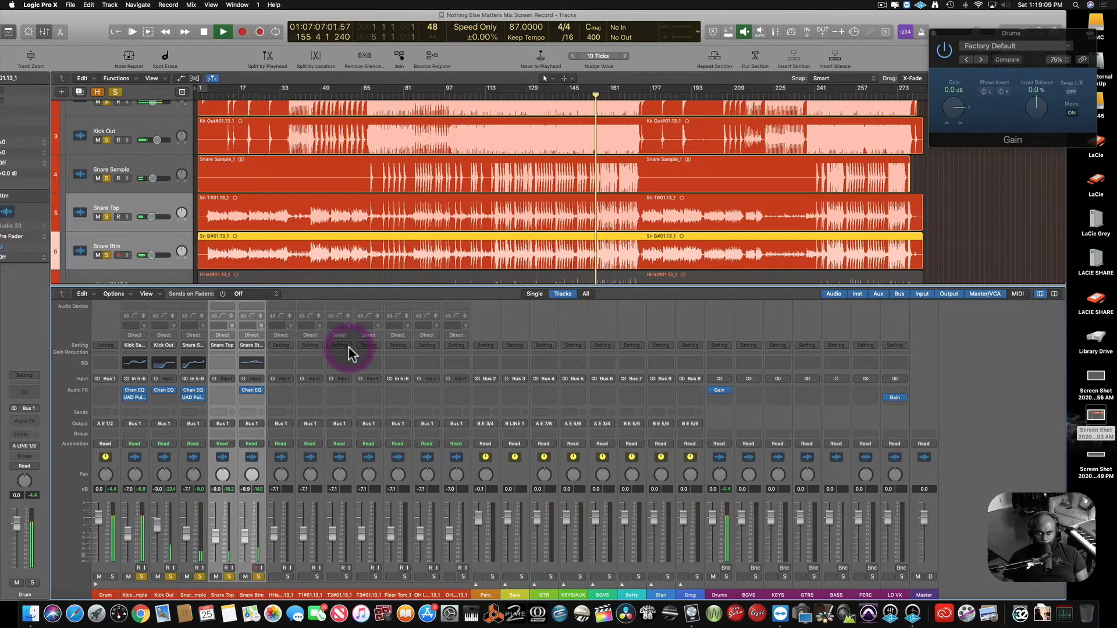
Audition the Snare Btm Channel EQ by bypassing its bands and re-enabling them during playback, and close the EQ.
left_click(252, 363)
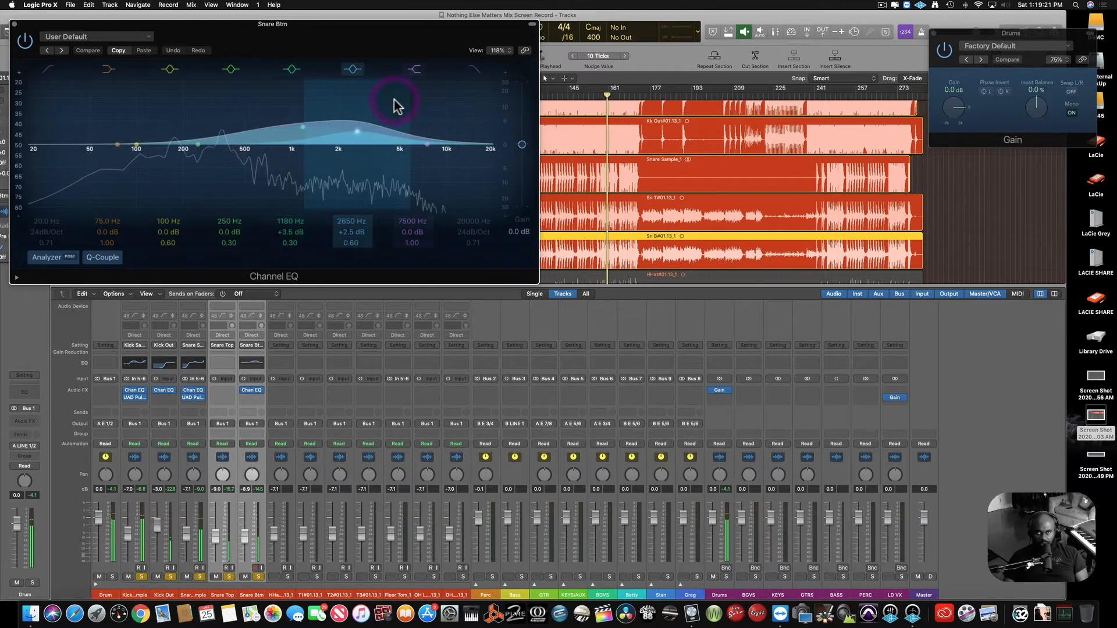
left_click(349, 69)
left_click_drag(291, 75, 289, 76)
left_click(228, 71)
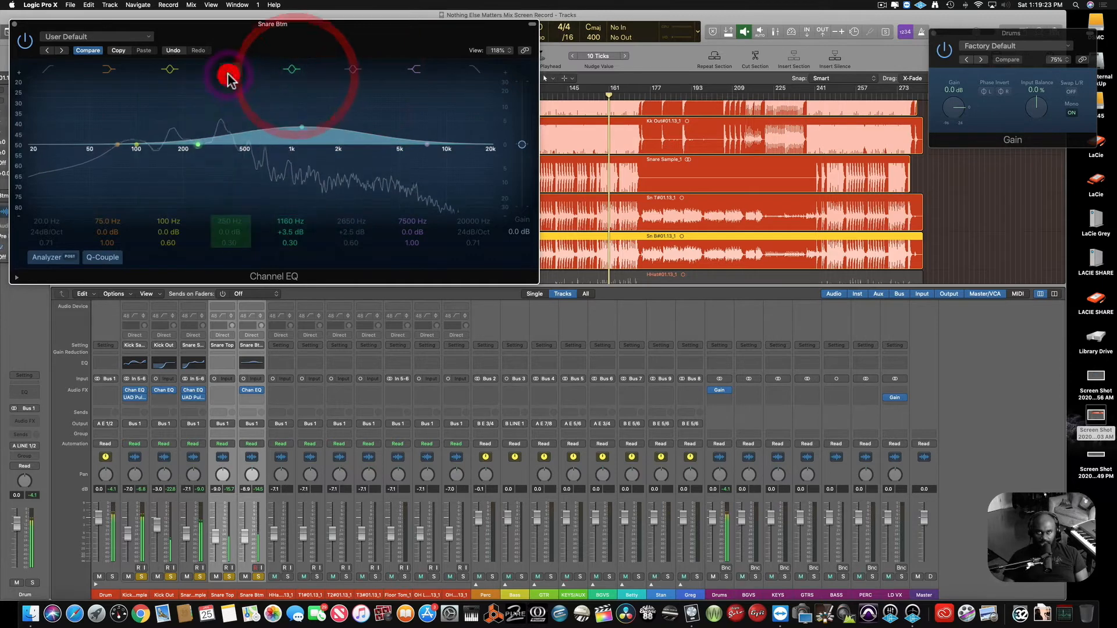
left_click(173, 71)
left_click(292, 71)
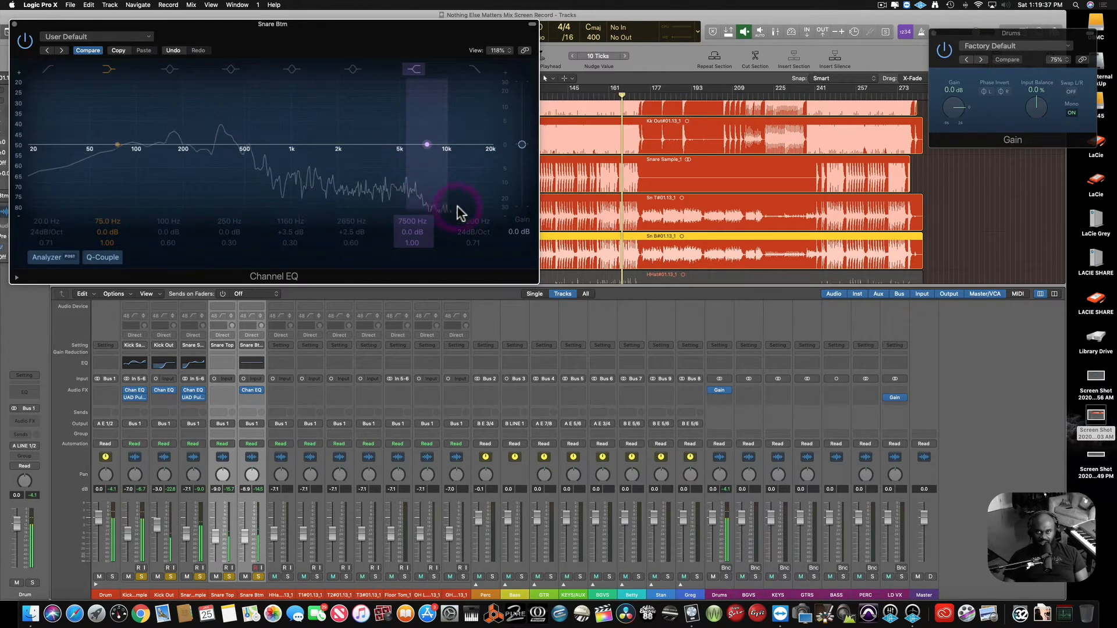
left_click(354, 69)
left_click(292, 70)
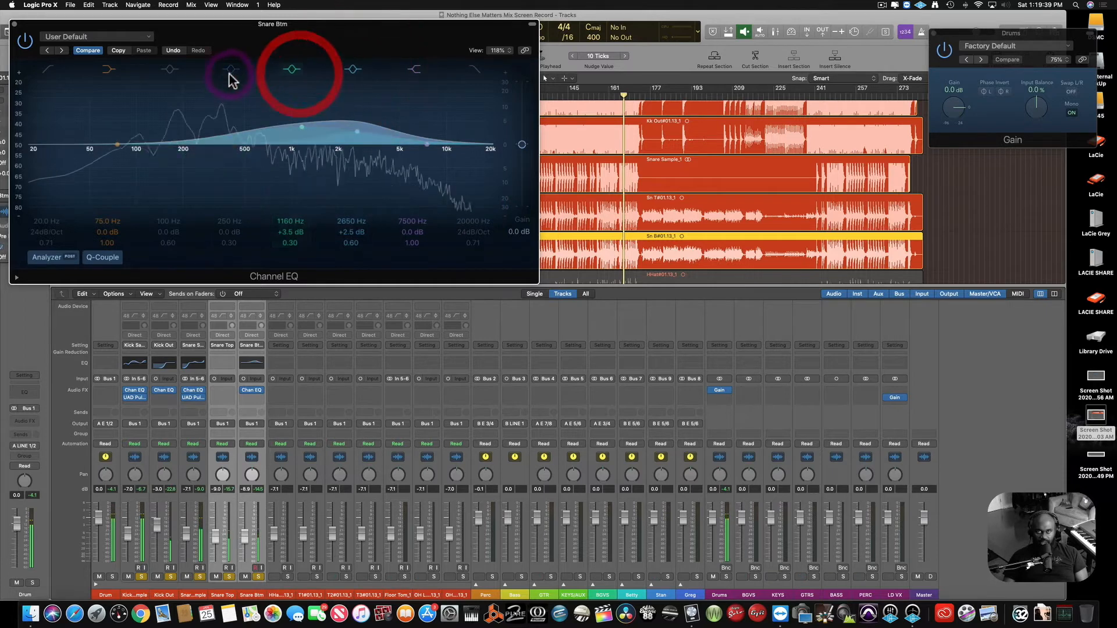
left_click(231, 70)
left_click(170, 71)
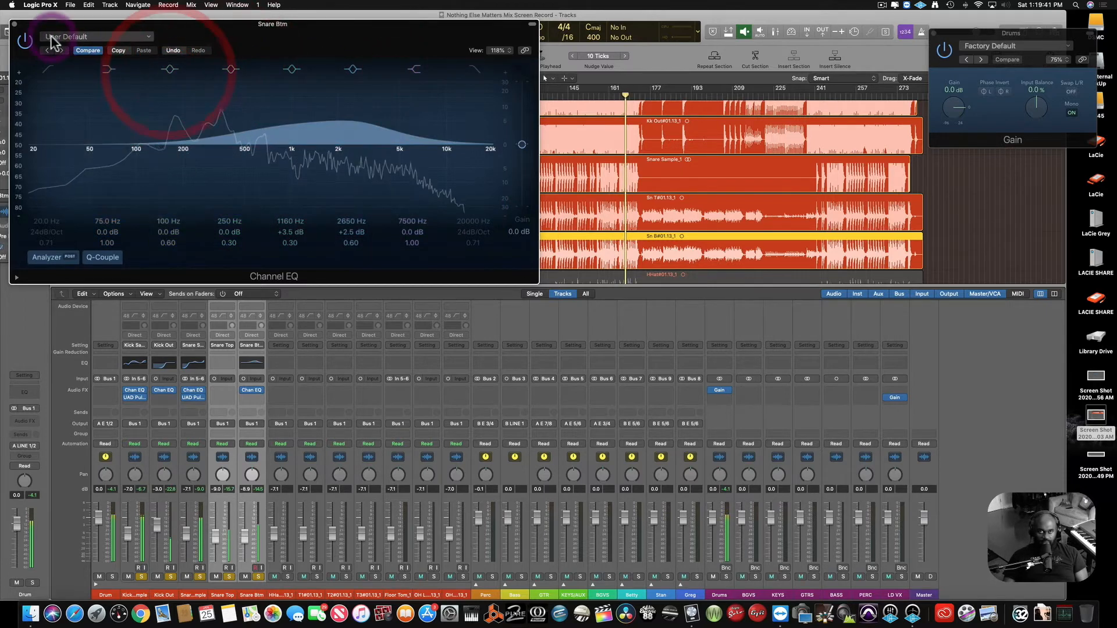
left_click(14, 25)
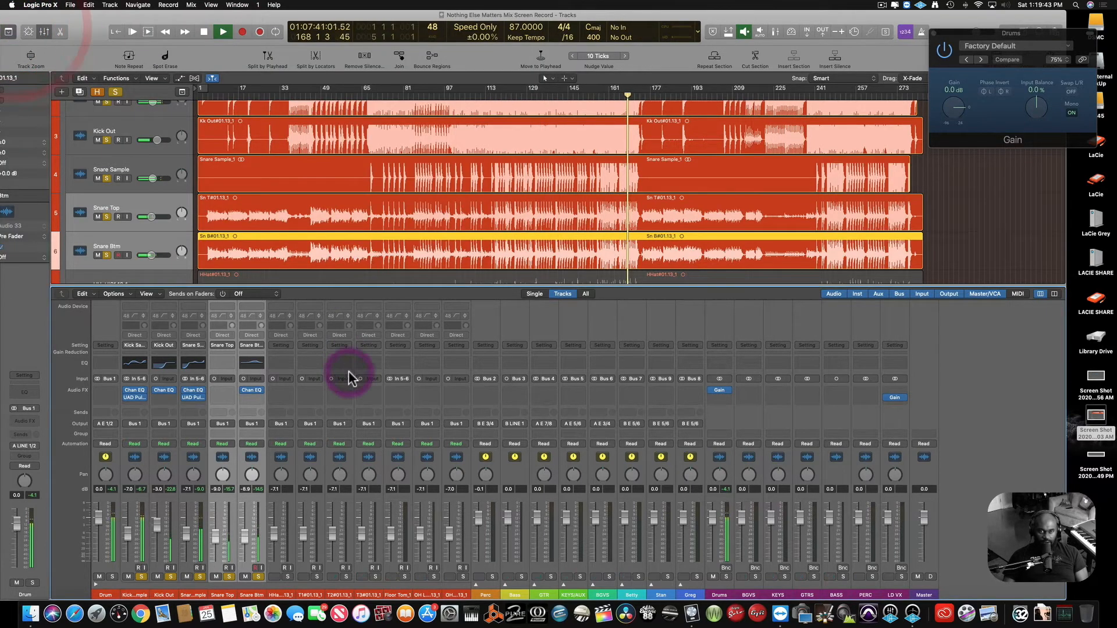
Solo the hi-hat track and load the Hihat channel strip setting from the Betty folder on it.
left_click(288, 576)
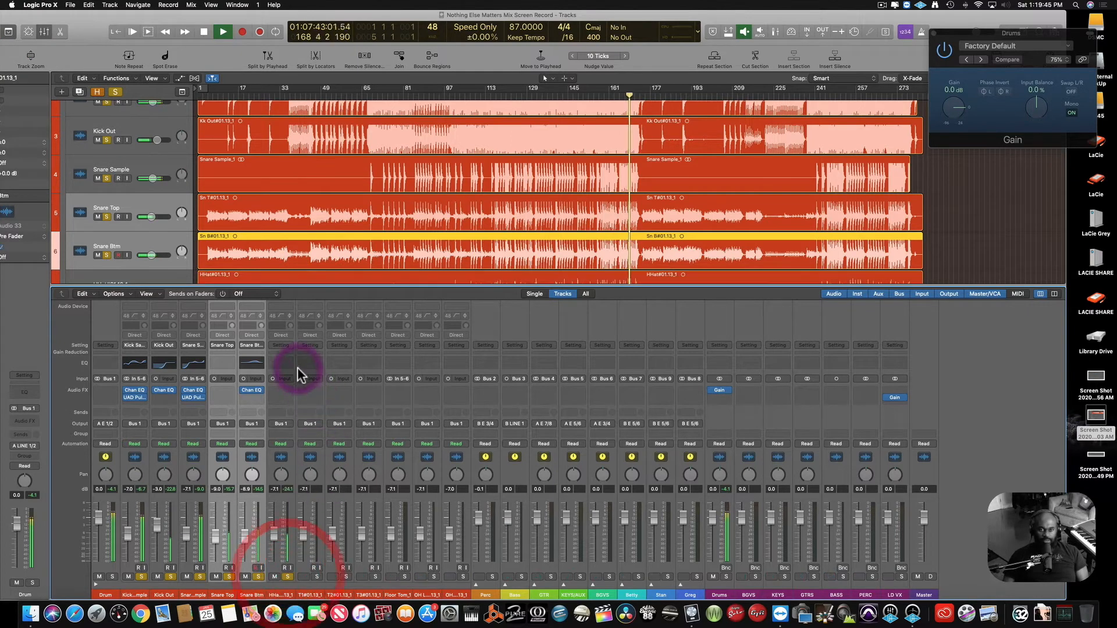
left_click(285, 380)
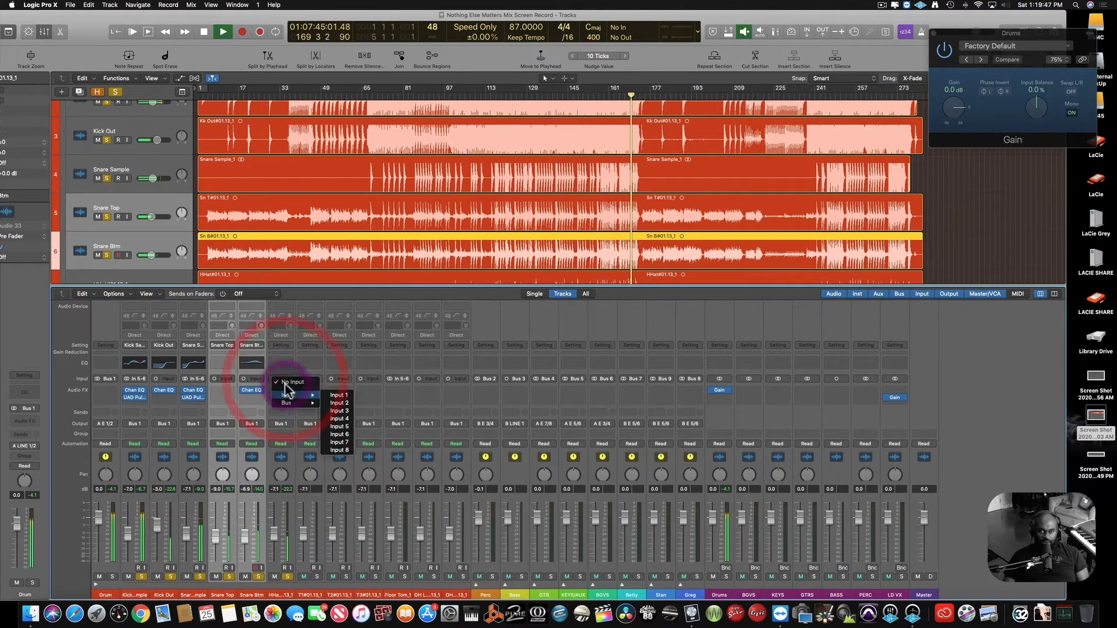
left_click(276, 344)
left_click(278, 345)
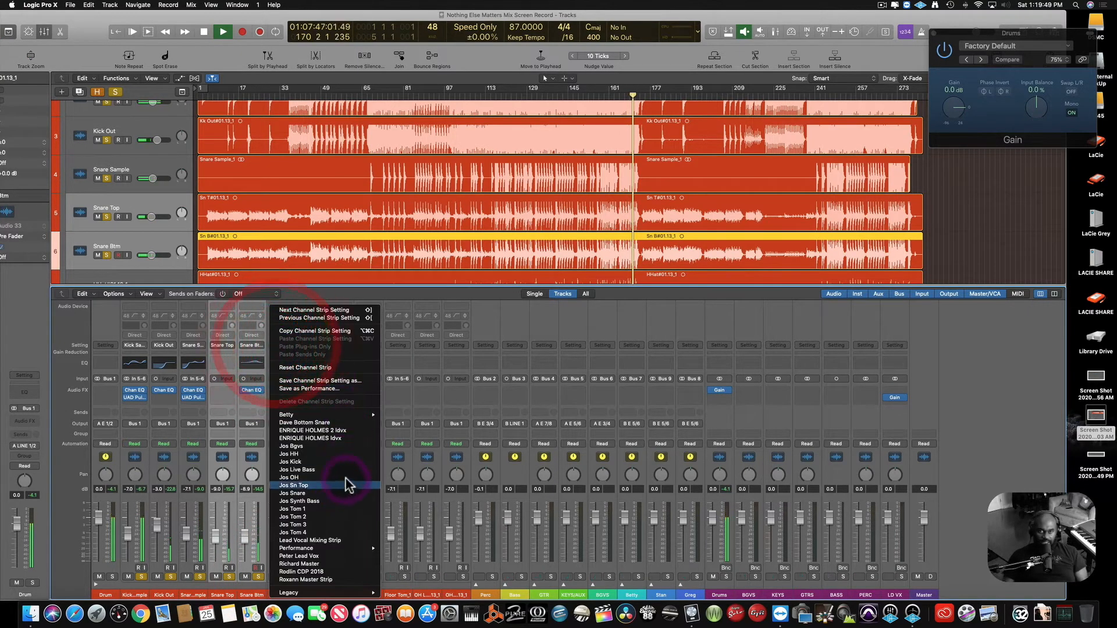
mouse_move(357, 414)
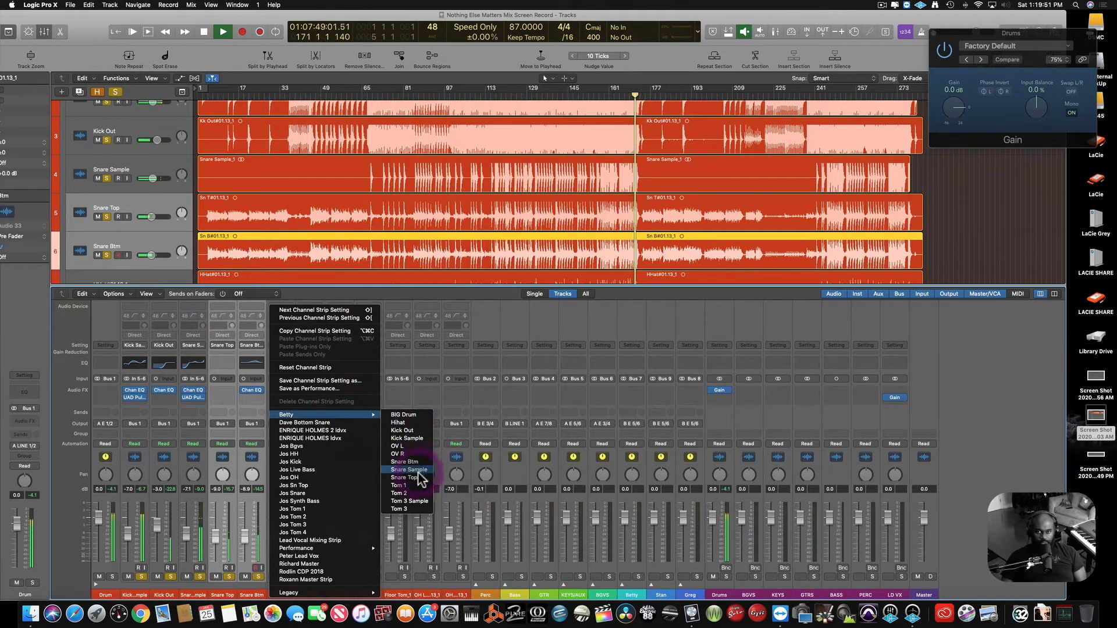
left_click(414, 422)
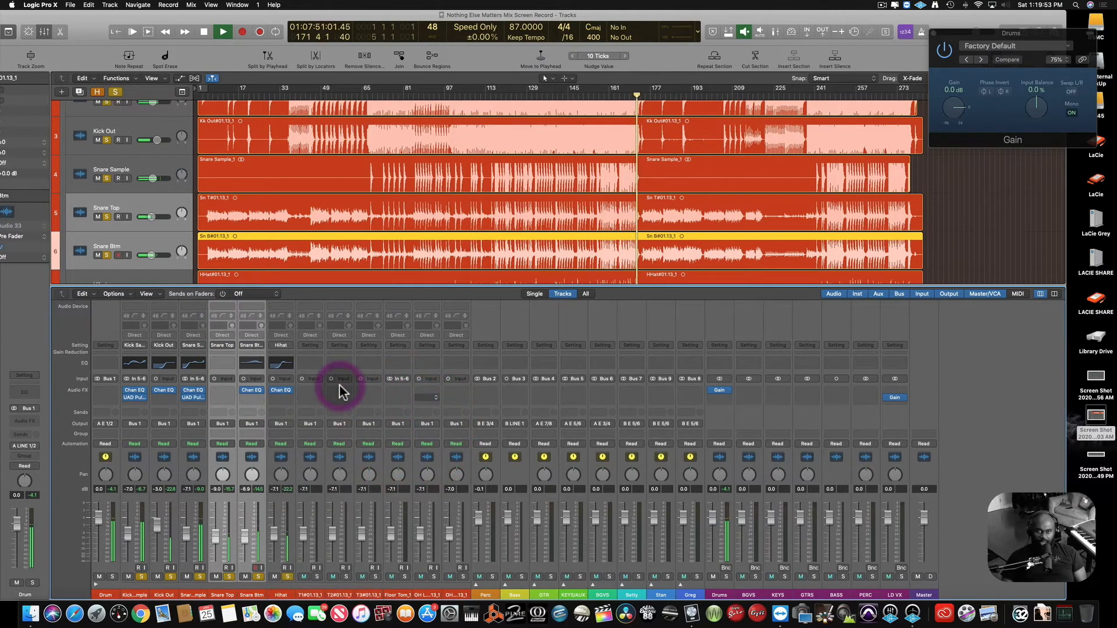
While playing from around bar 70, set the Hihat Channel EQ's high shelf to 3900 Hz at -3.0 dB and its 1380 Hz band to +5.0 dB.
left_click(278, 364)
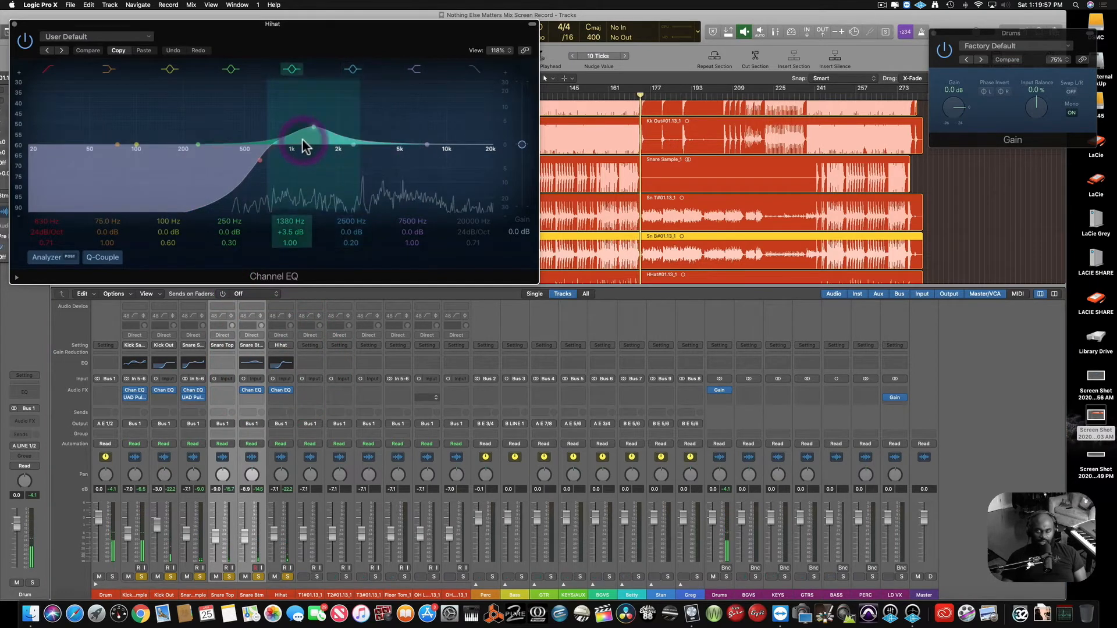
left_click_drag(344, 38, 599, 303)
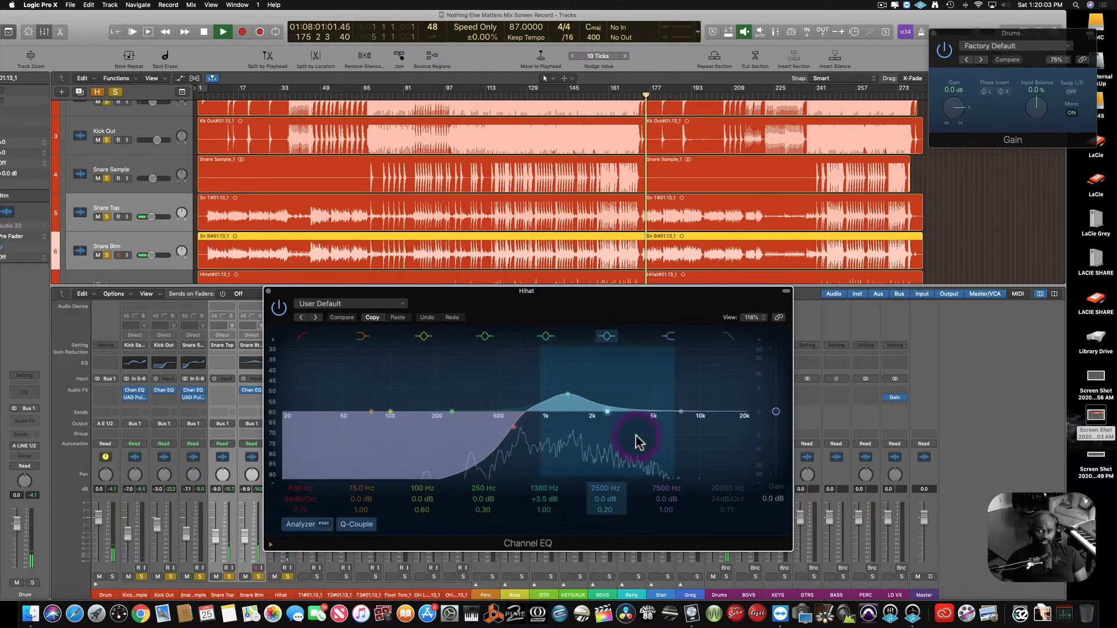
key("space")
key("space")
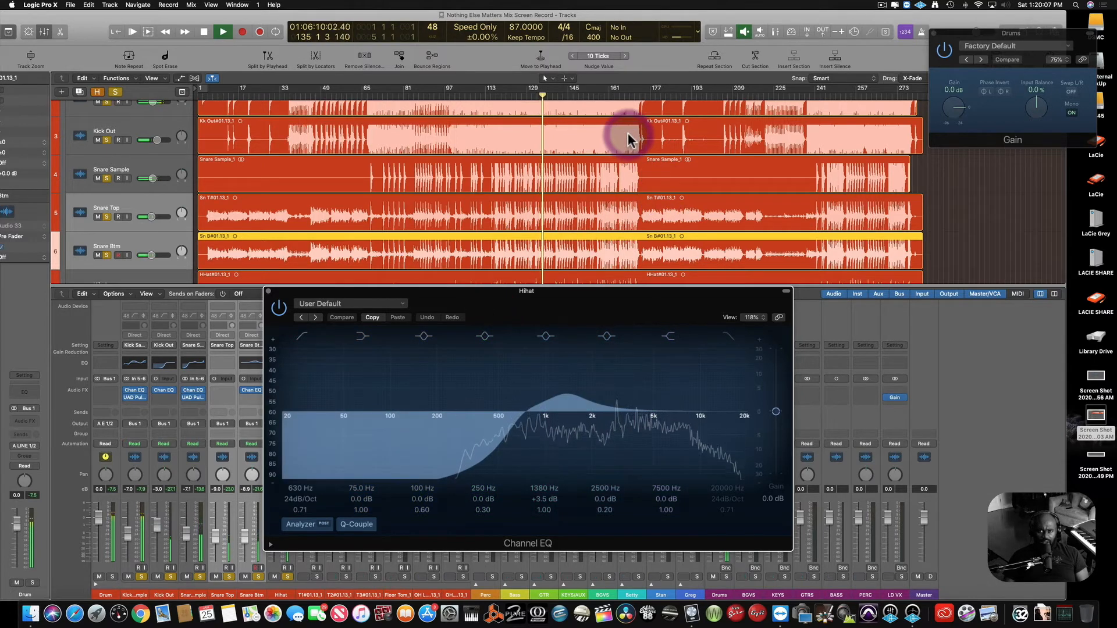
left_click(376, 93)
left_click(376, 94)
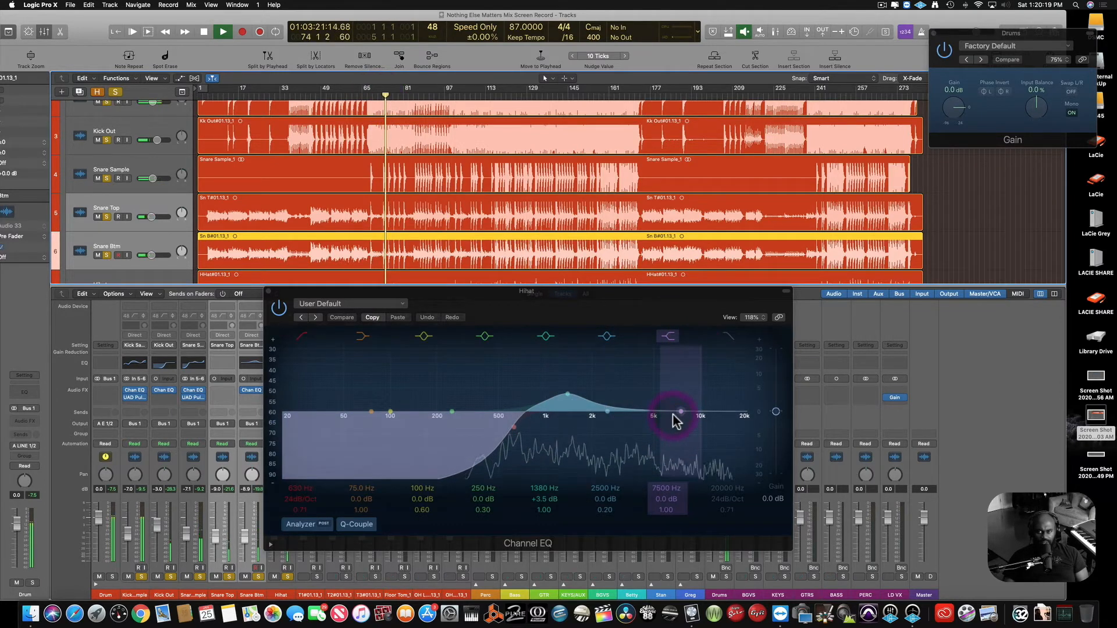
left_click_drag(683, 411, 647, 419)
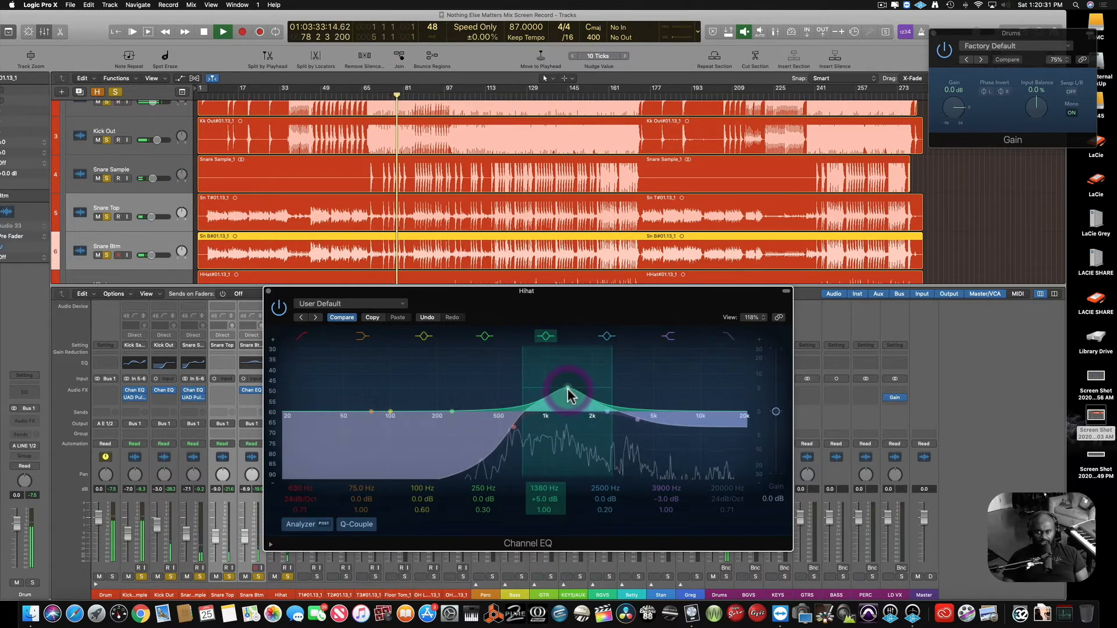
left_click(268, 291)
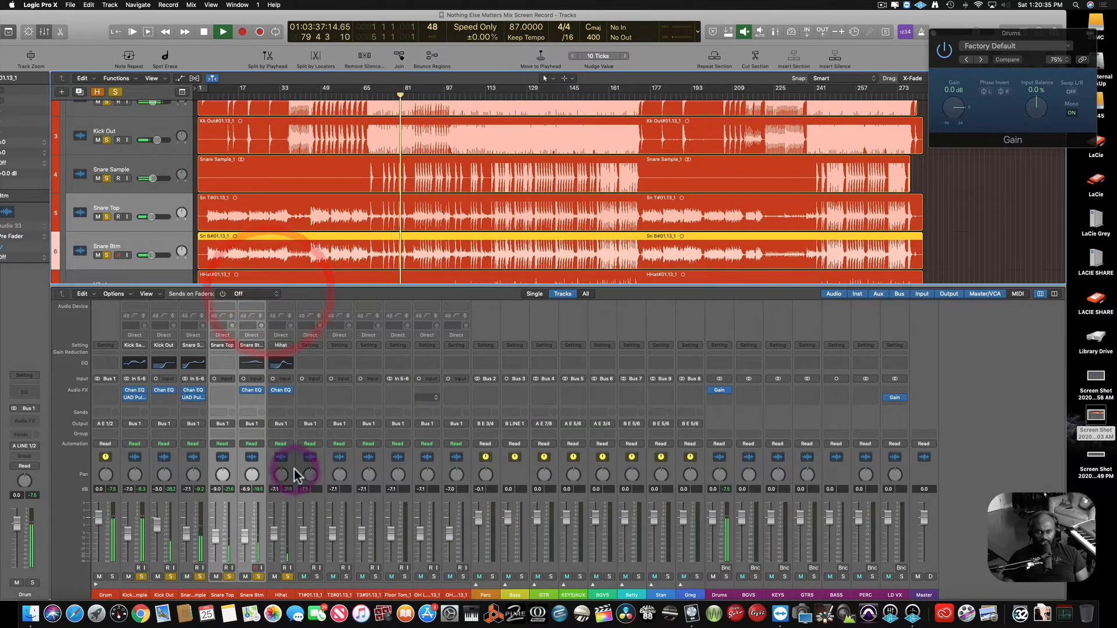
Select the Hihat channel and pan it left to -30.
left_click(289, 557)
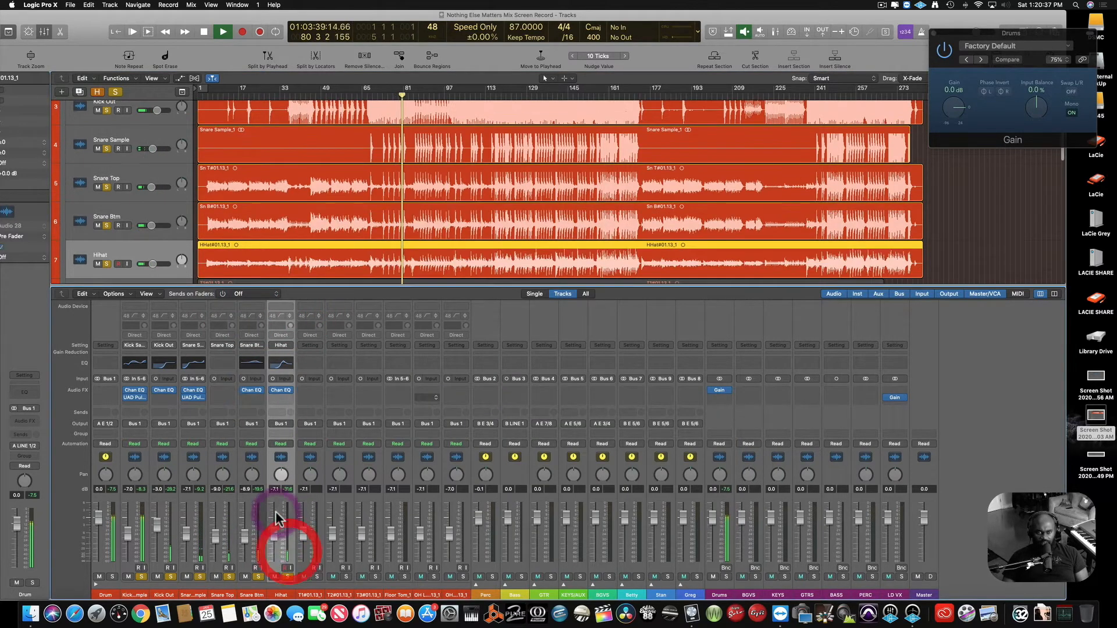
left_click_drag(280, 474, 280, 475)
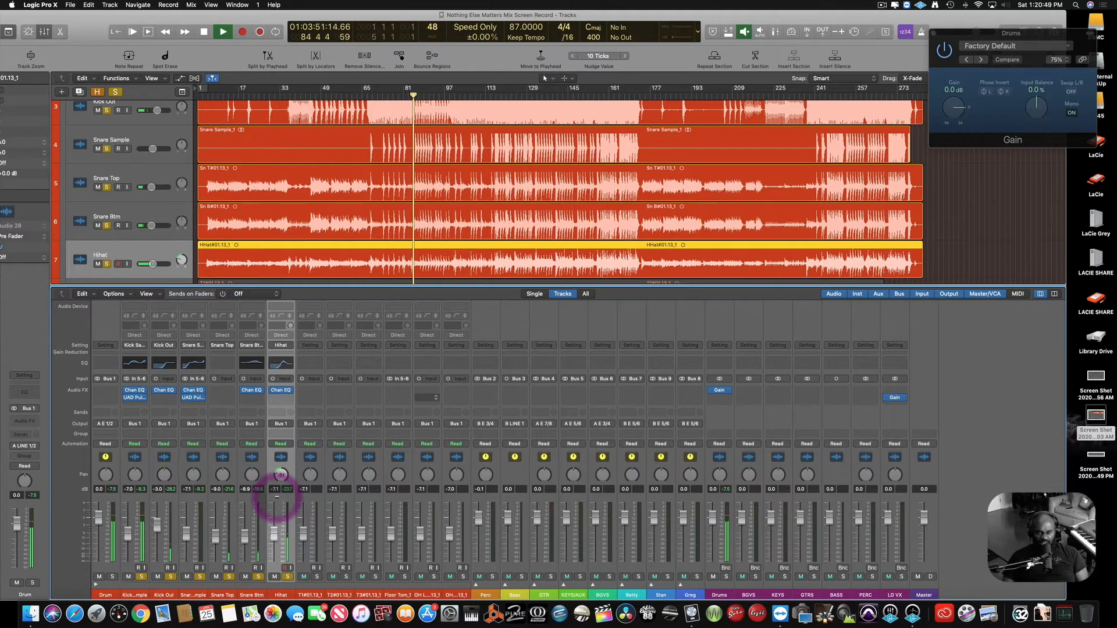
left_click(276, 497)
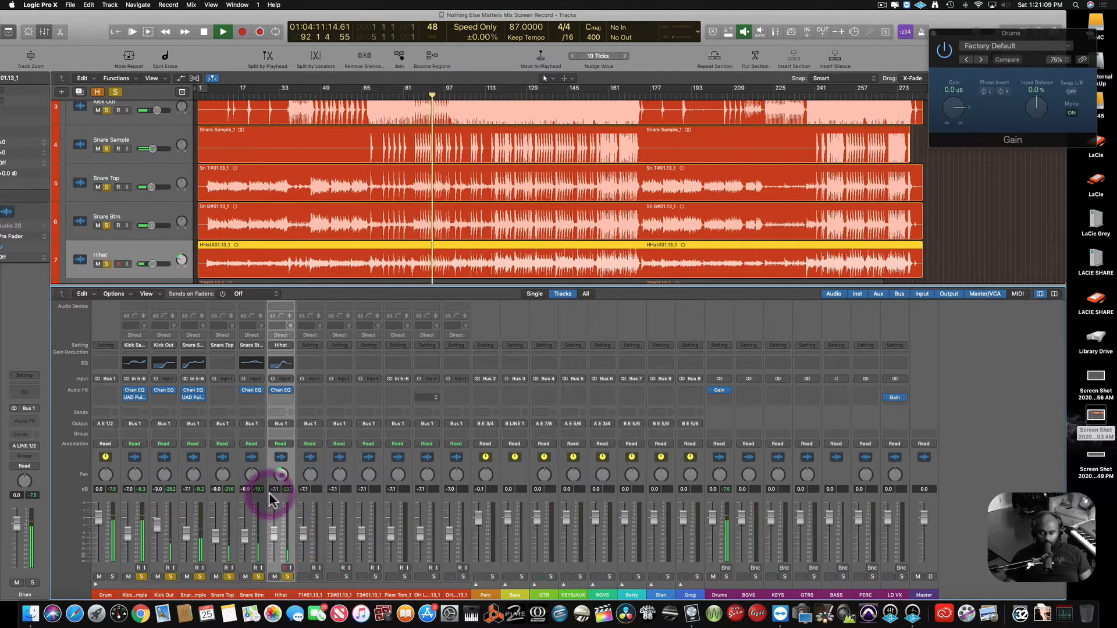
Load the Tom 1 channel strip setting from the Betty folder on the T1 track.
left_click(318, 339)
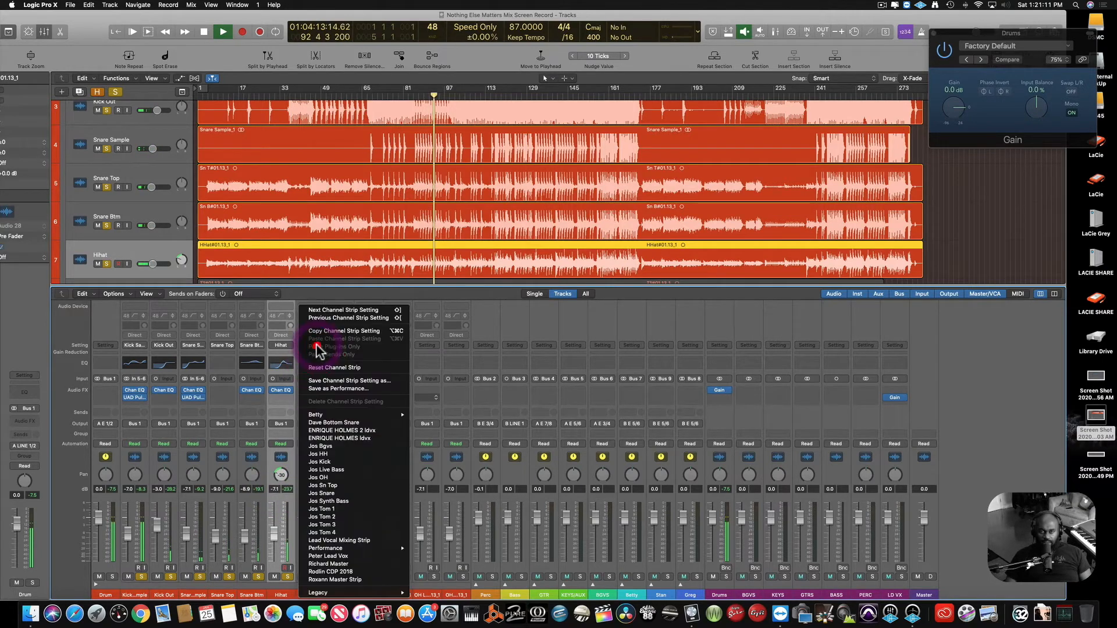
mouse_move(386, 415)
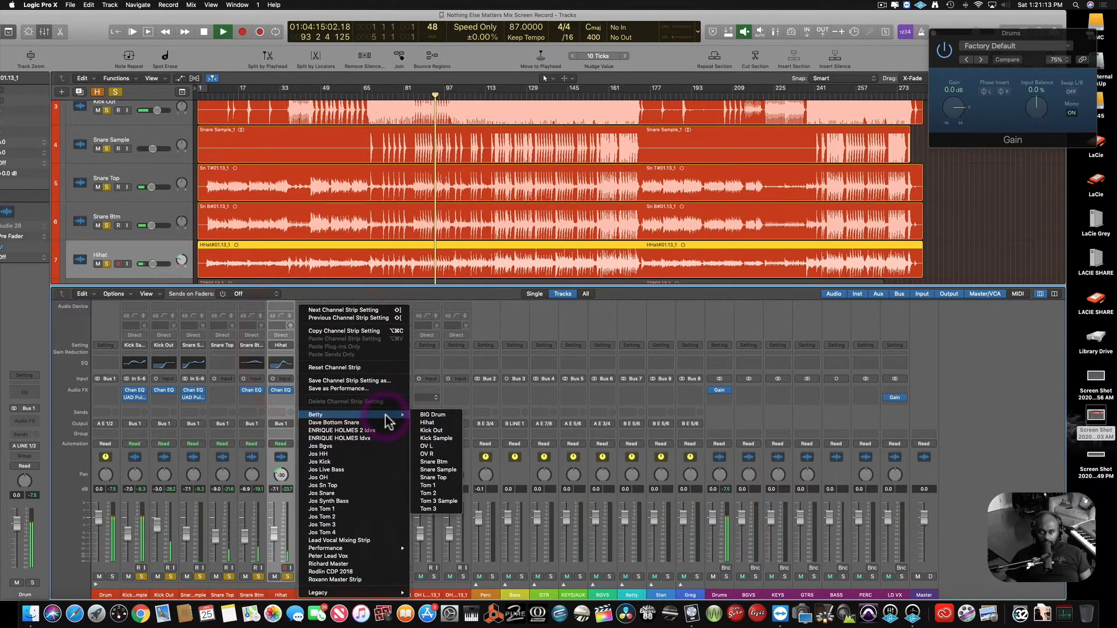
left_click(440, 486)
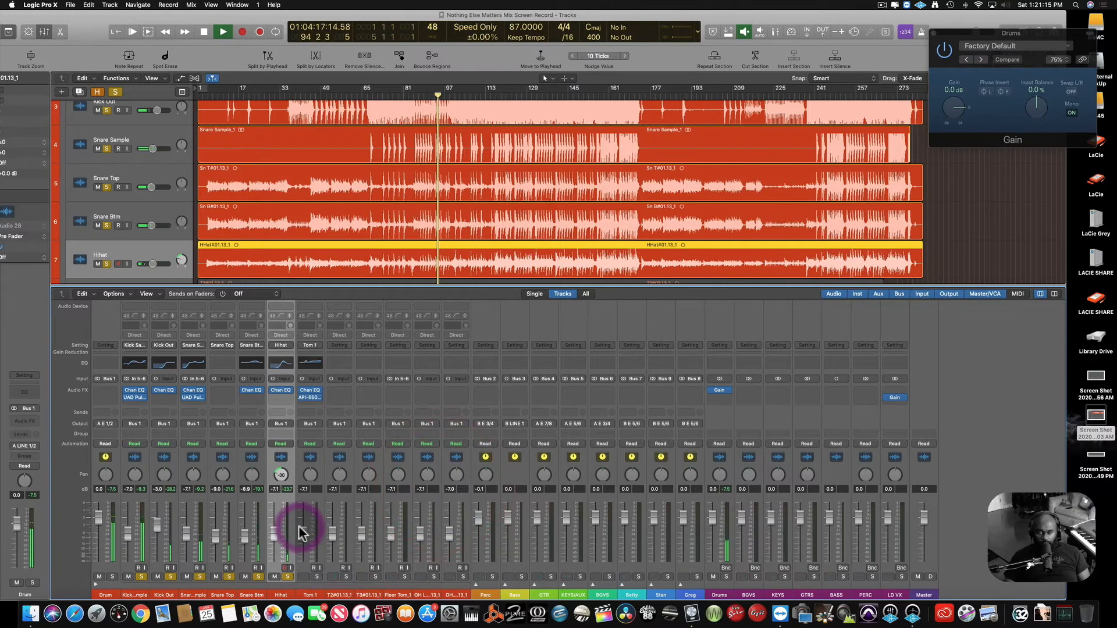
Open the Tom 1 Channel EQ, solo the Tom 1 track and bypass the EQ's 158 Hz band.
left_click(310, 363)
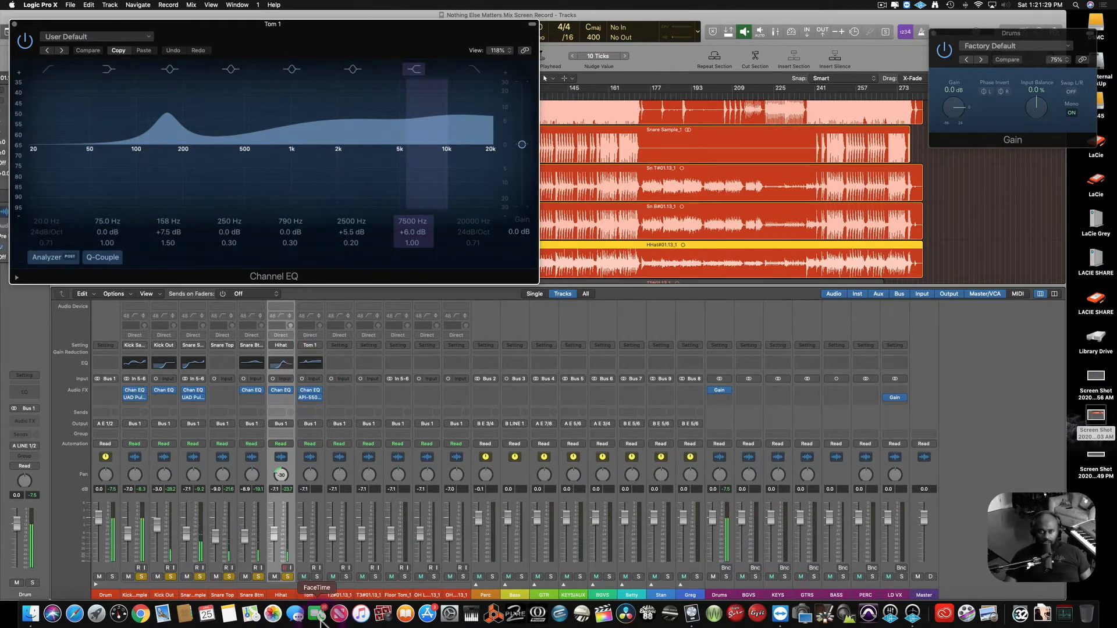
left_click(317, 577)
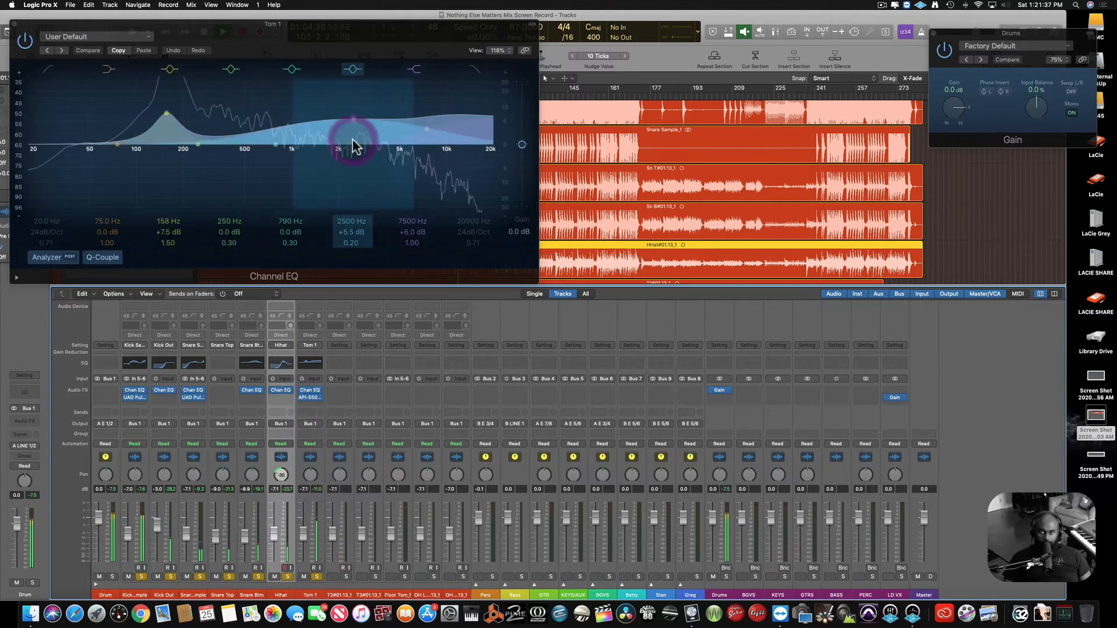
left_click_drag(337, 55, 526, 182)
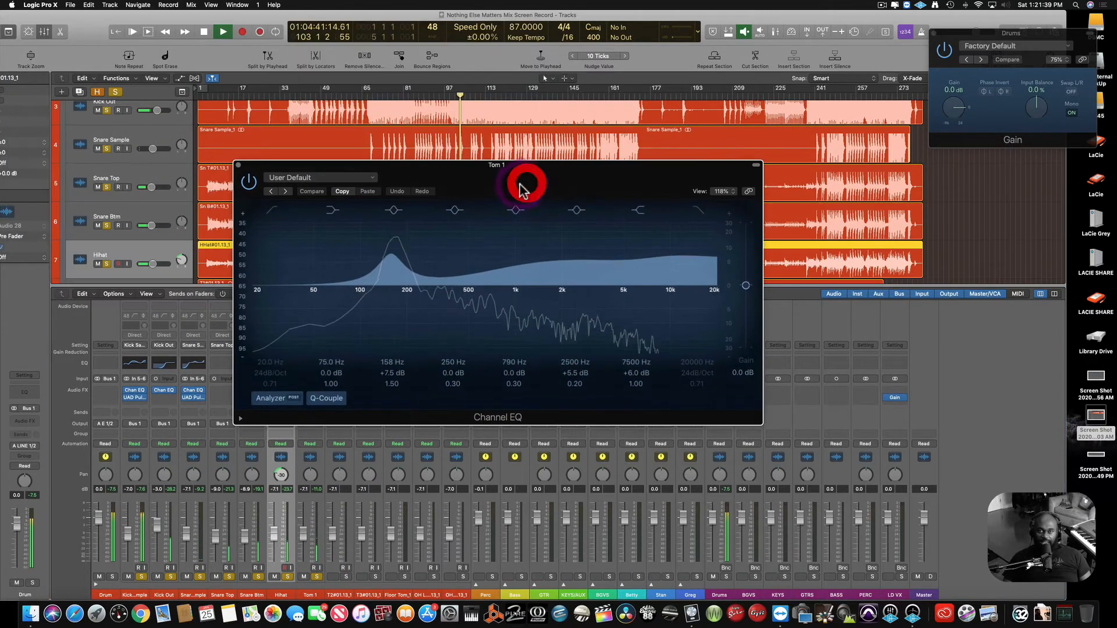
left_click(389, 256)
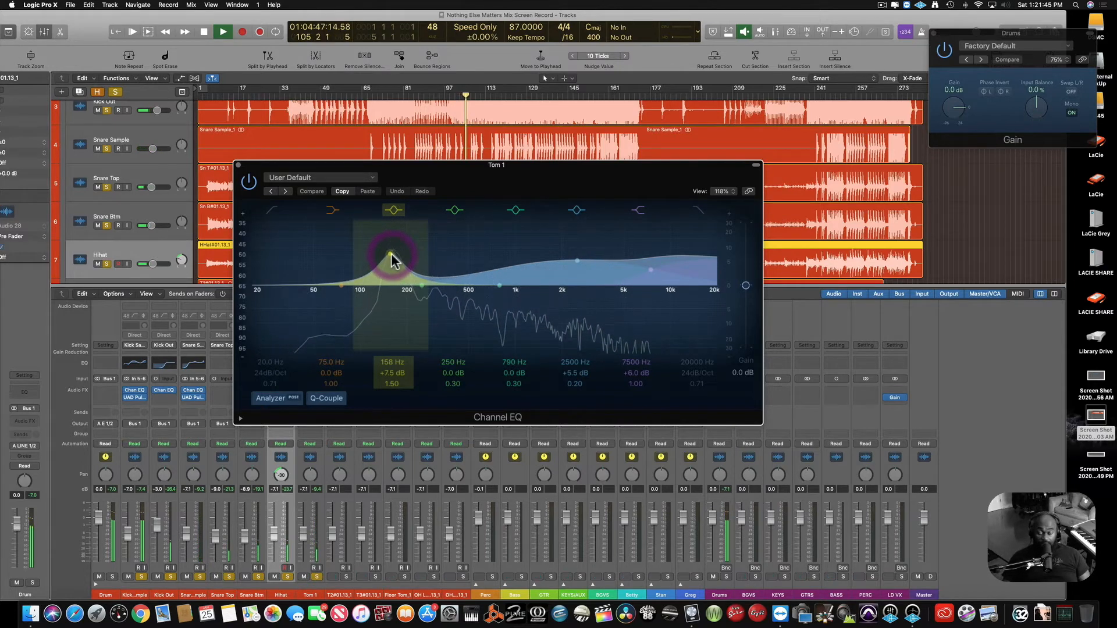
left_click(395, 212)
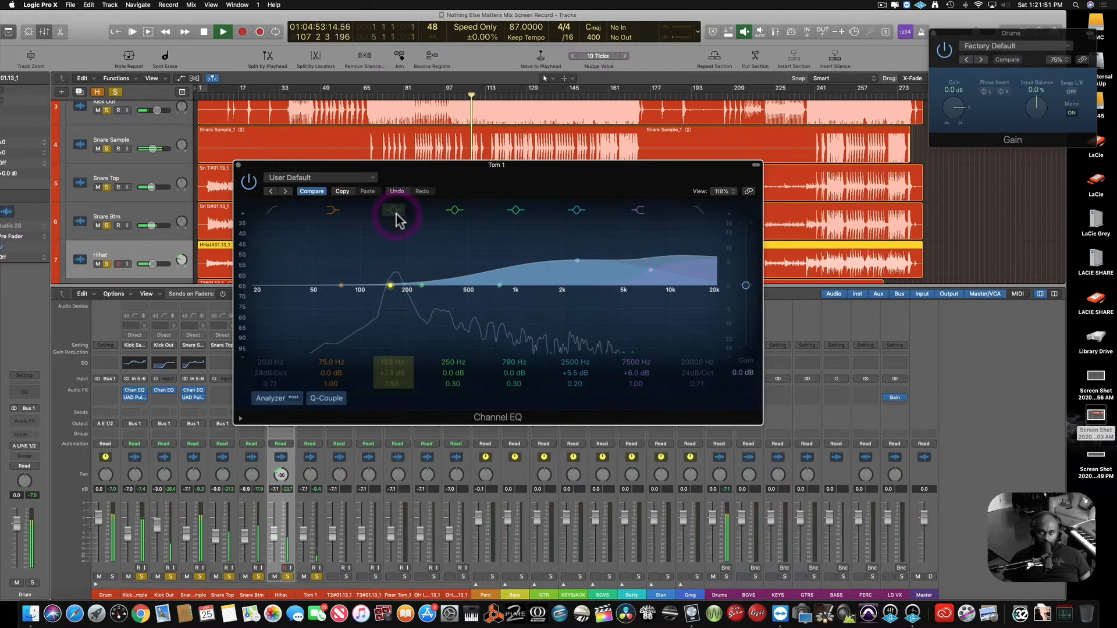
Re-enable the 158 Hz band in the Tom 1 Channel EQ and close the EQ.
left_click(396, 214)
left_click_drag(474, 177, 822, 317)
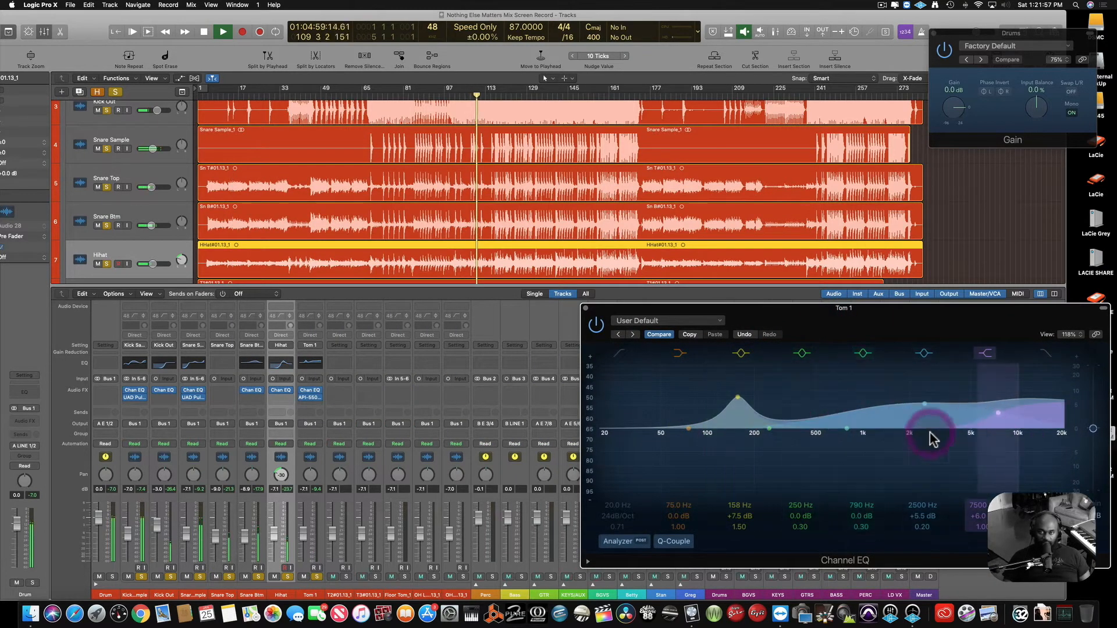
left_click(585, 309)
Open the API-550B equalizer on Tom 1, examine its band settings during playback, and close it.
left_click(308, 395)
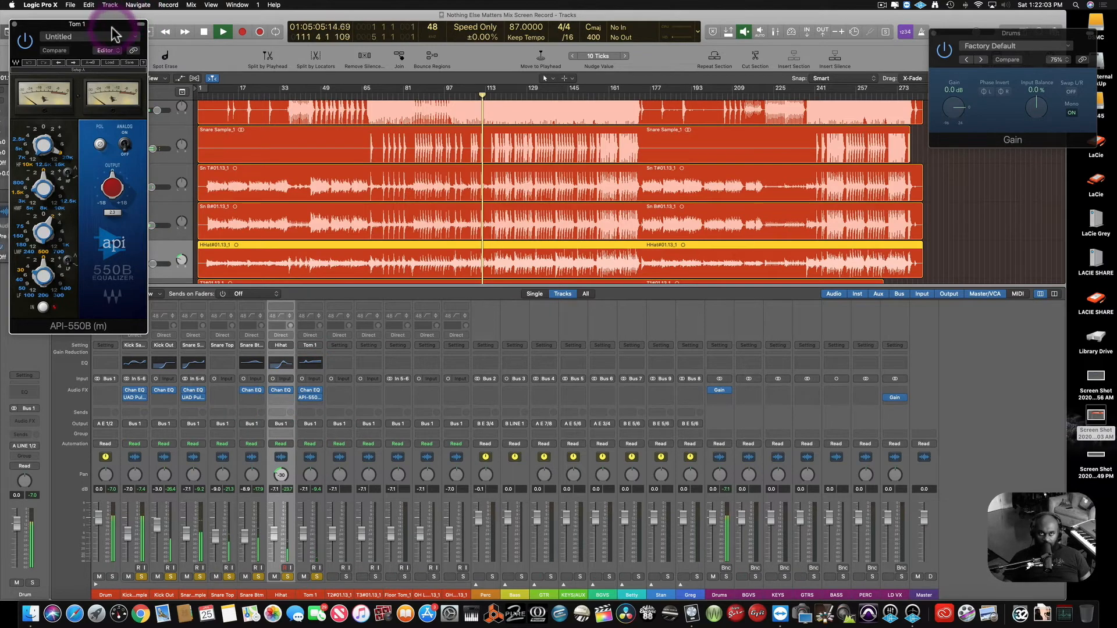
left_click_drag(112, 29, 793, 282)
left_click(790, 275)
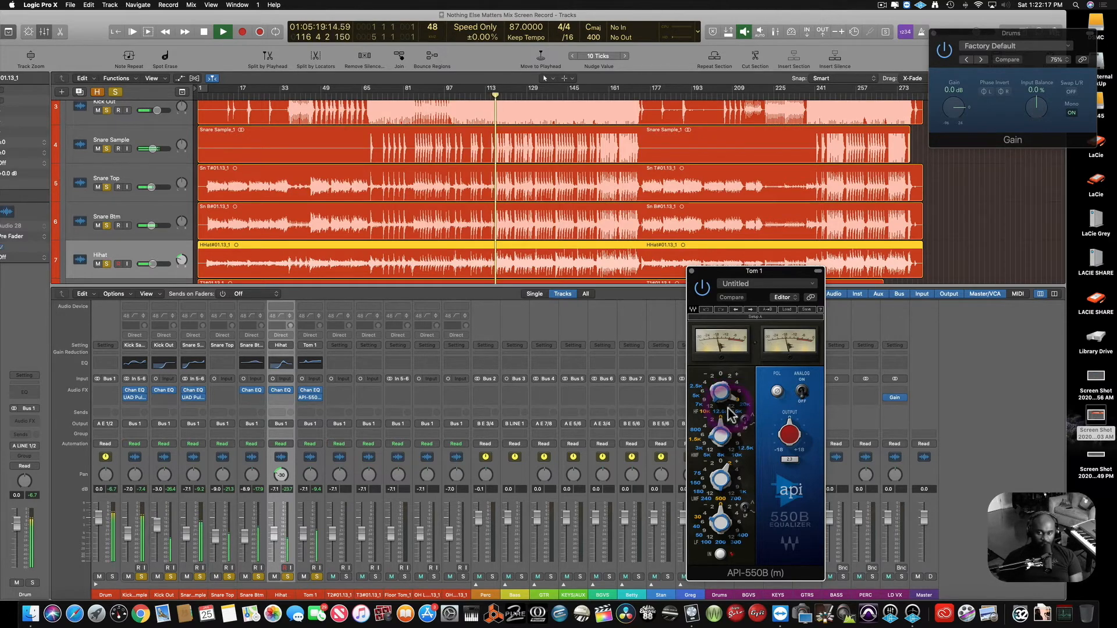
mouse_move(732, 480)
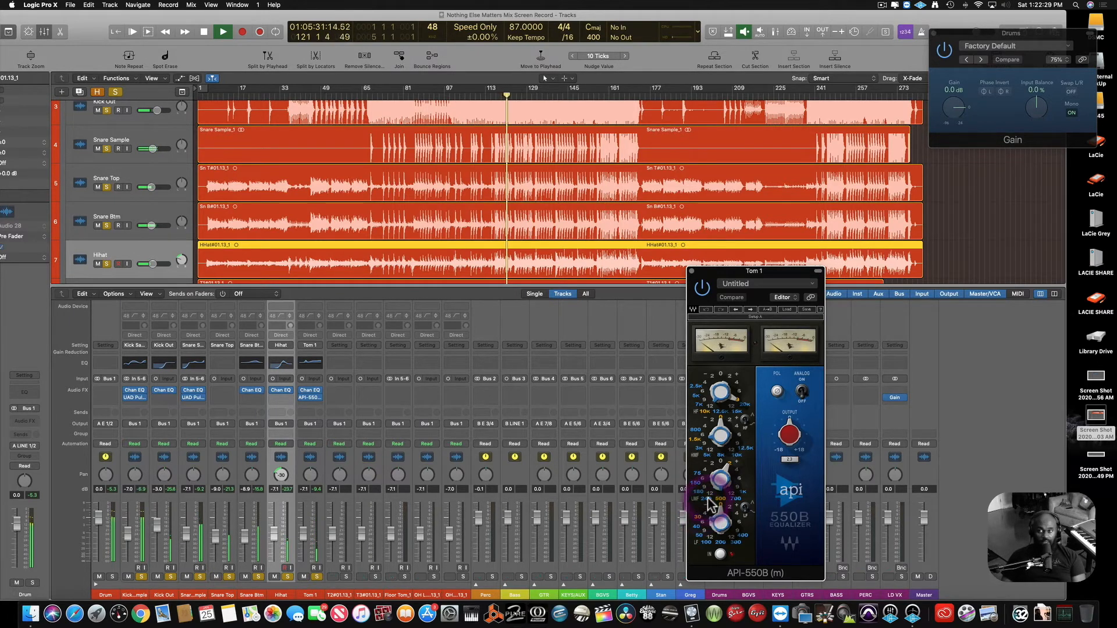
left_click(692, 271)
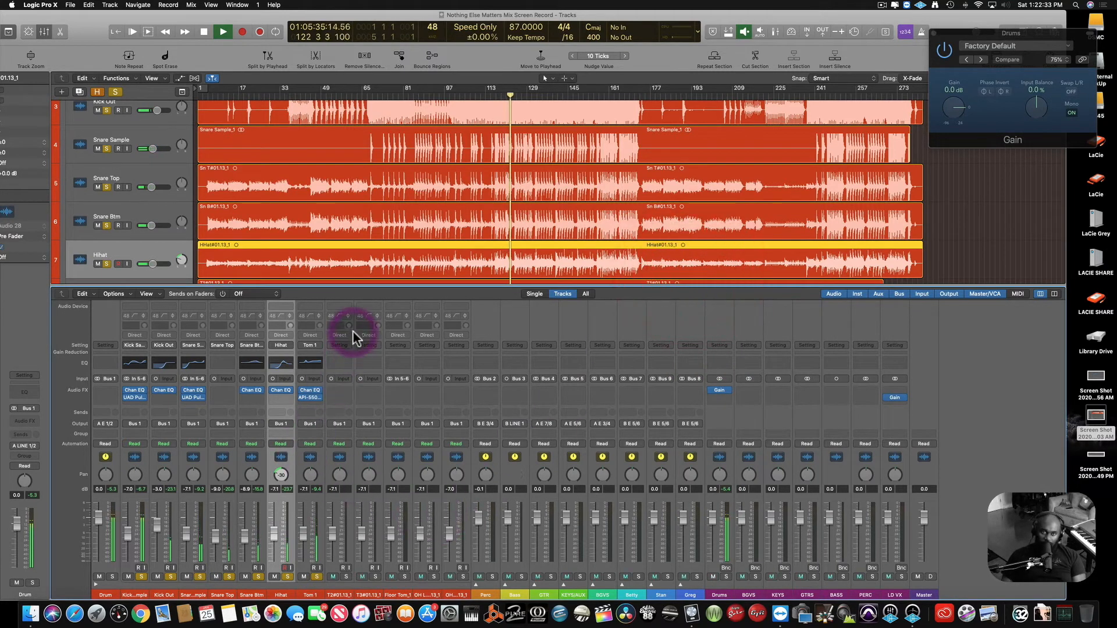
Pan the Tom 1 channel to the left and set the T2 channel's pan to +10.
left_click_drag(320, 477, 319, 488)
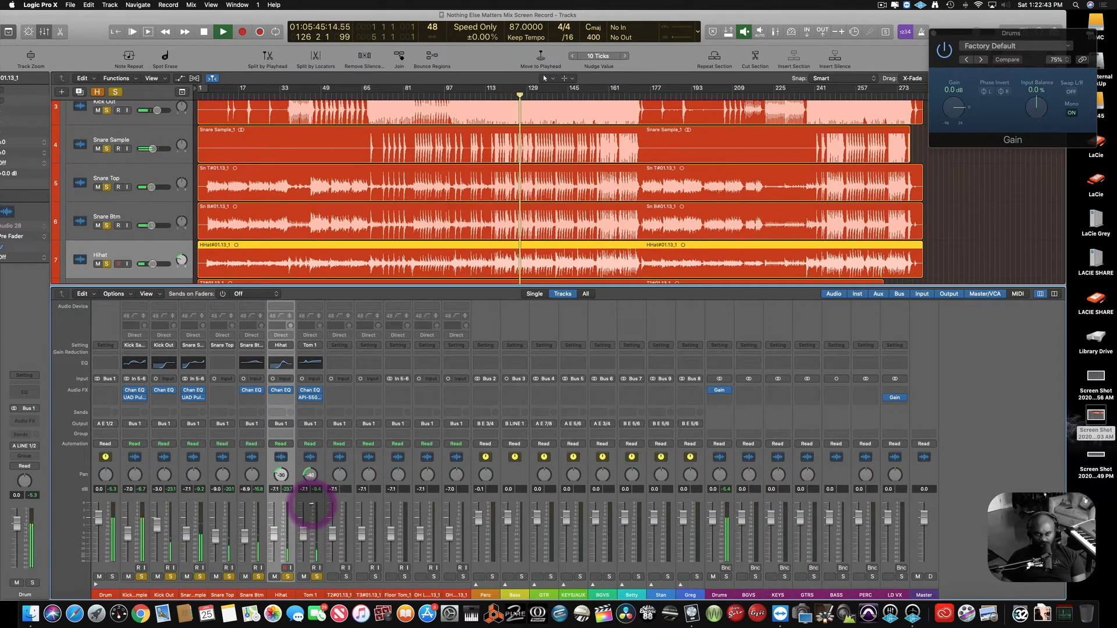
double_click(339, 476)
type("10")
key("Return")
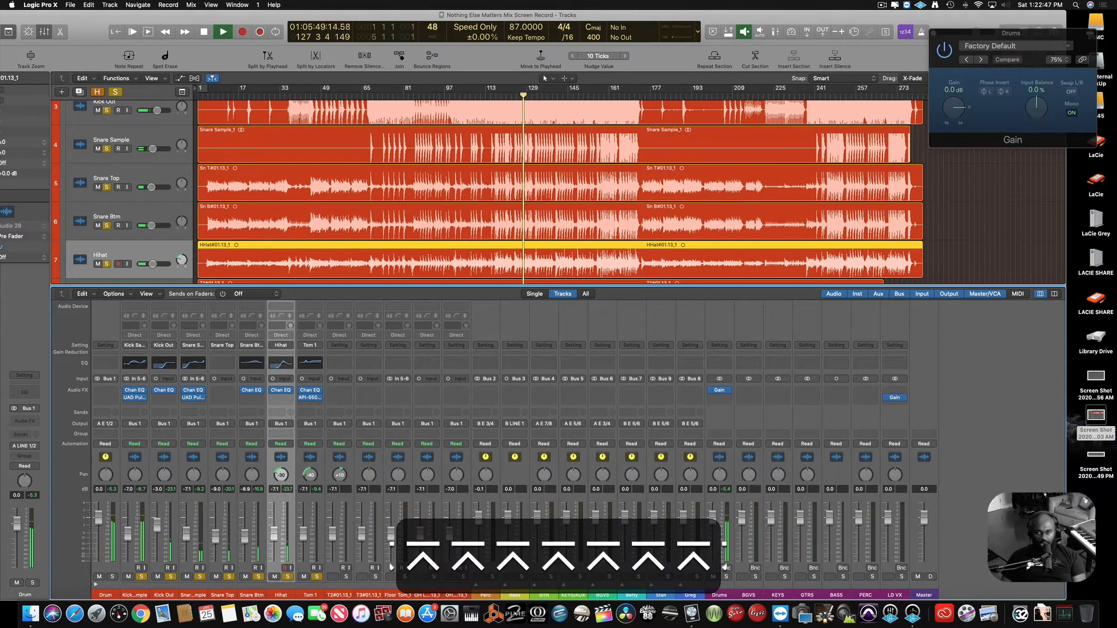
Pan the T3 channel right to +50 and pan the Floor Tom channel to the right.
double_click(367, 476)
type("50")
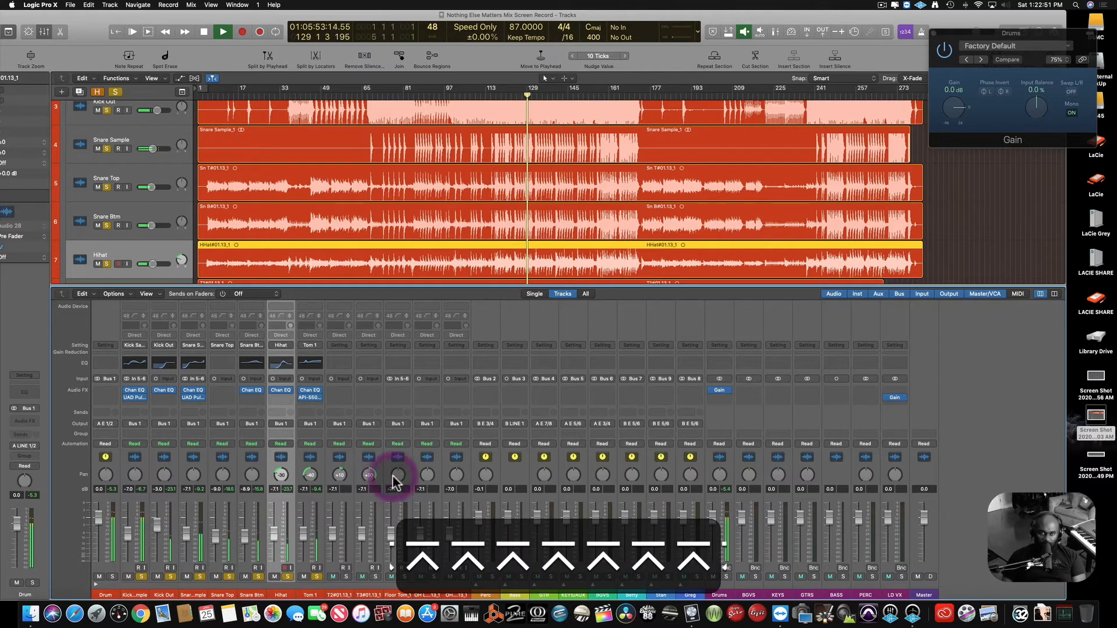
double_click(398, 475)
key("Return")
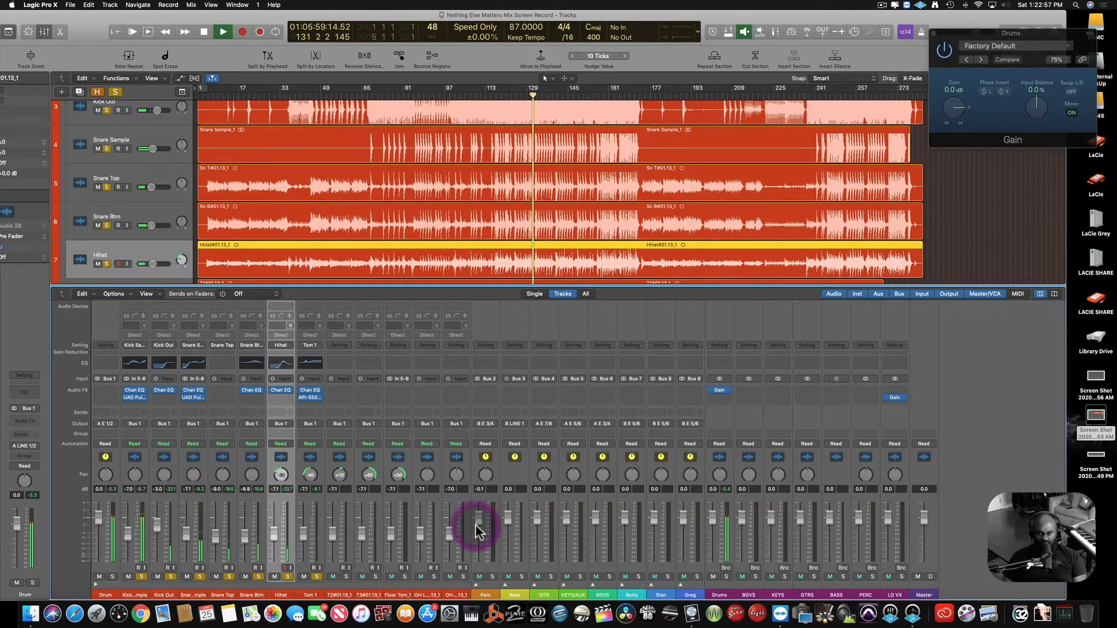
left_click(368, 475, "alt")
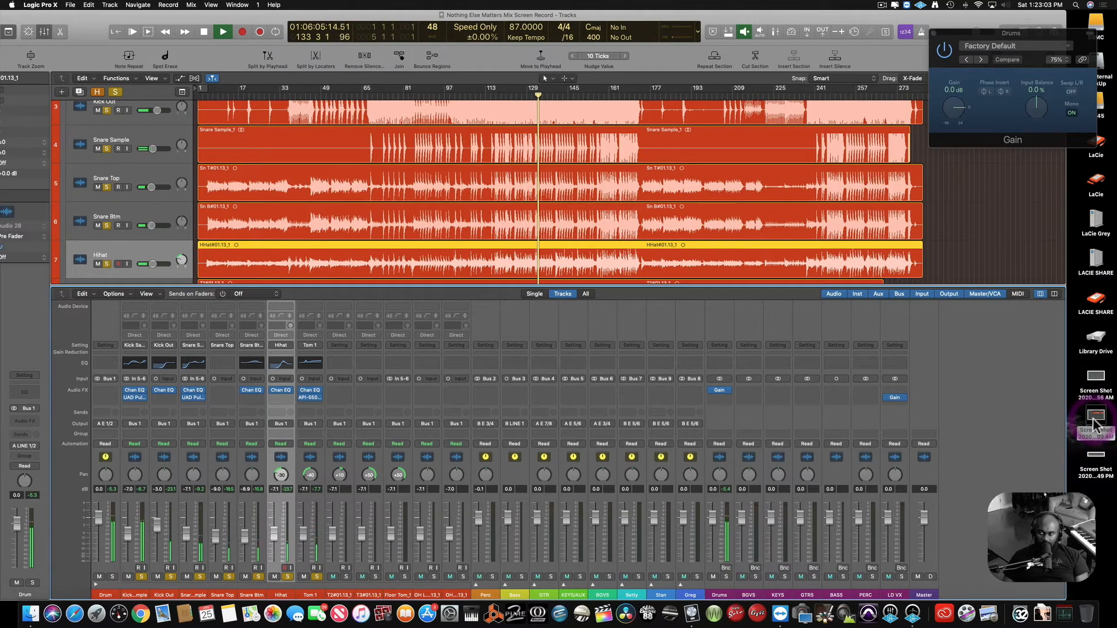
Preview the desktop screenshot of the earlier mix to check its channel pan settings, and return to the Logic Pro X session.
key("ctrl+Right")
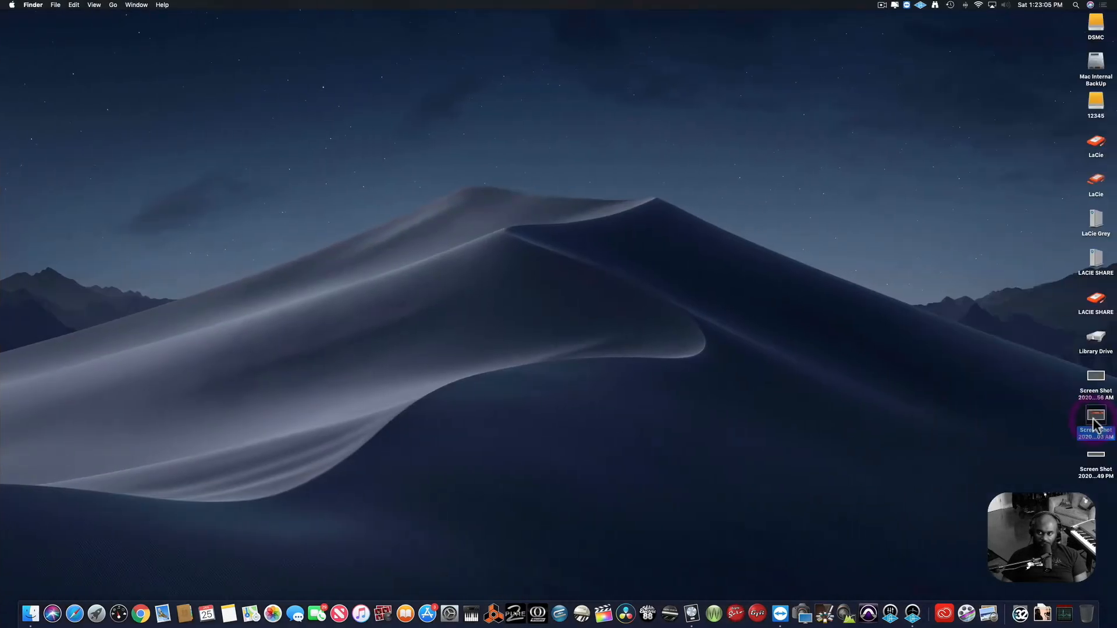
left_click(1096, 424)
key("space")
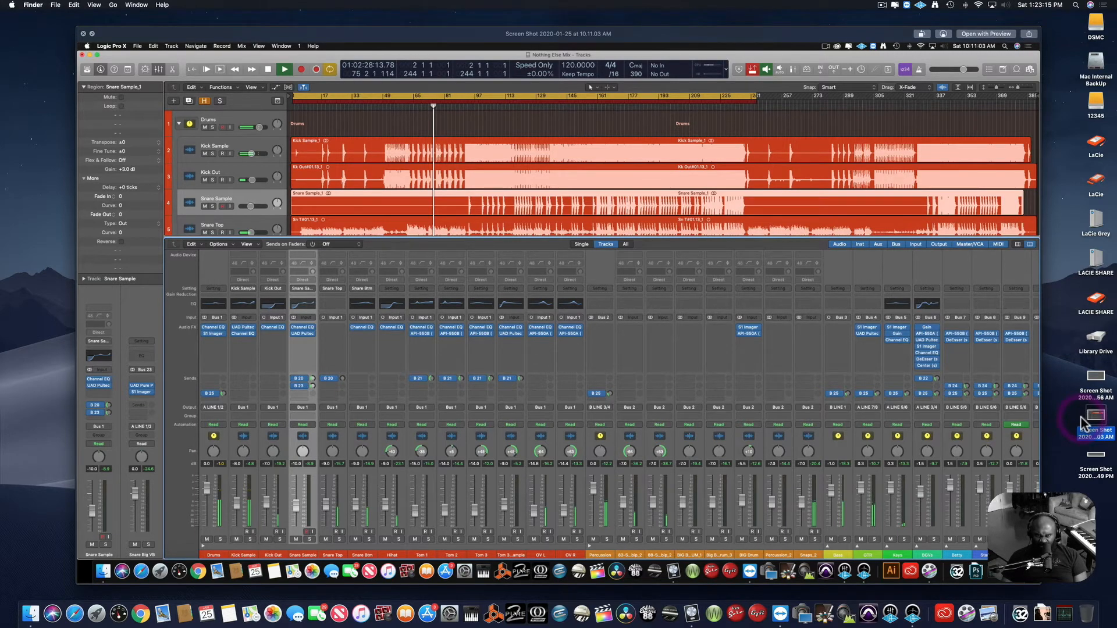
key("ctrl+Left")
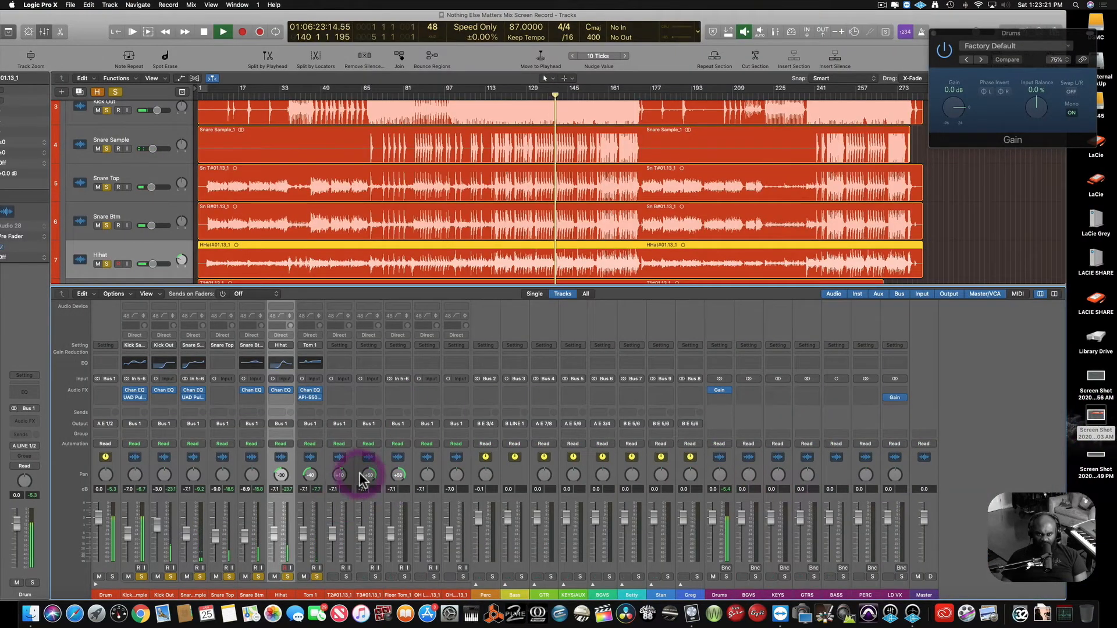
Pan the left overhead channel fully left to -64 and the right overhead channel fully right to +63.
left_click_drag(362, 478, 430, 619)
key("Return")
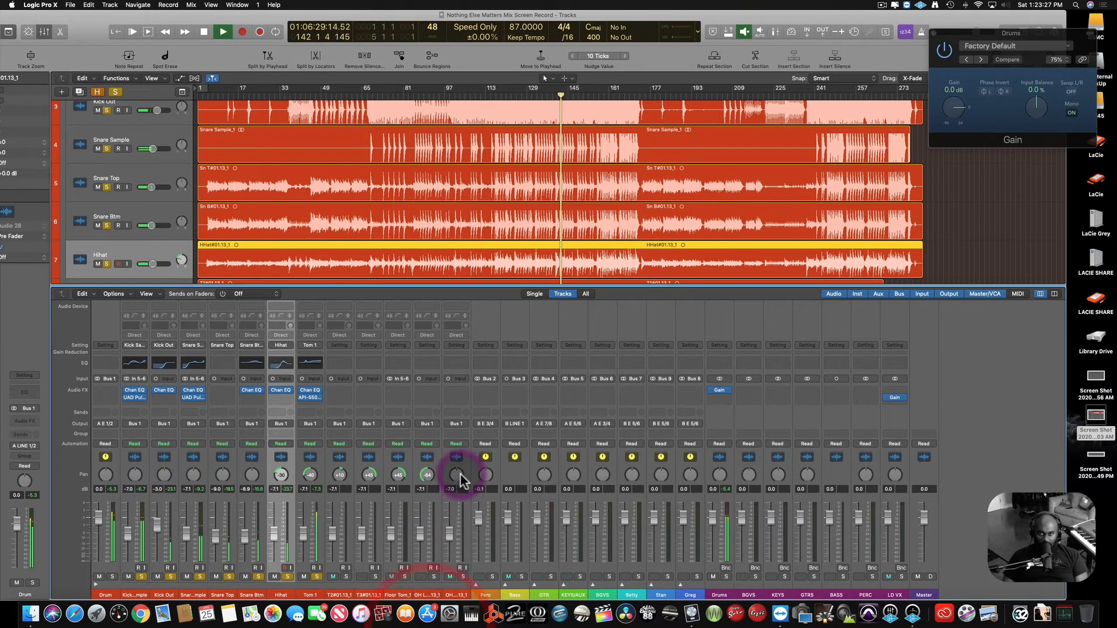
left_click_drag(460, 480, 456, 211)
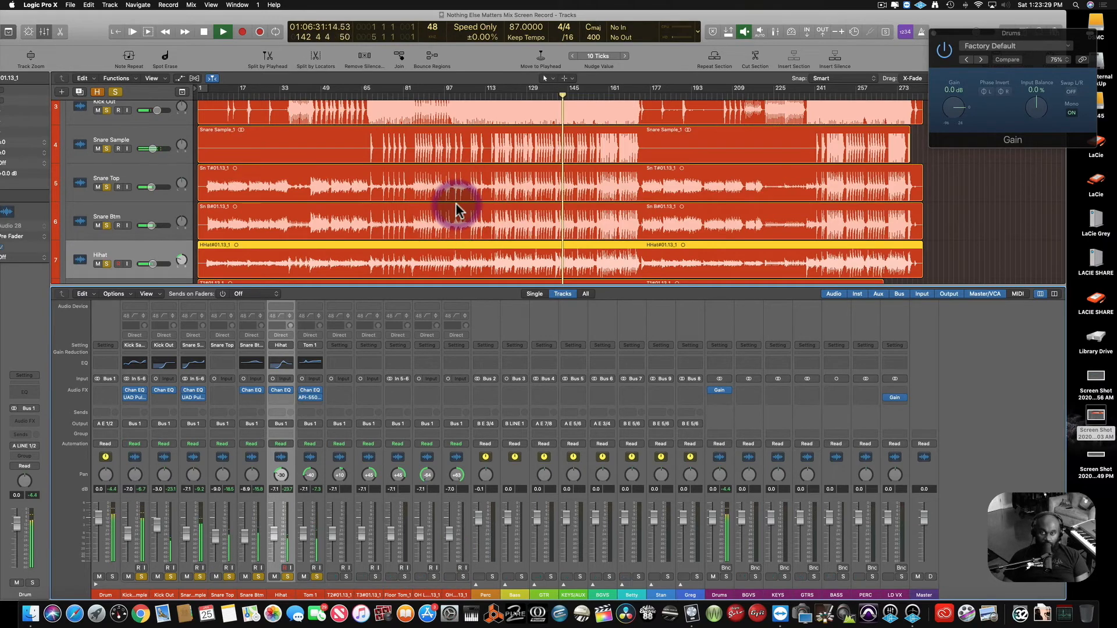
Load the Tom 2 channel strip setting from the Betty folder on the T2 track.
left_click(340, 346)
mouse_move(390, 413)
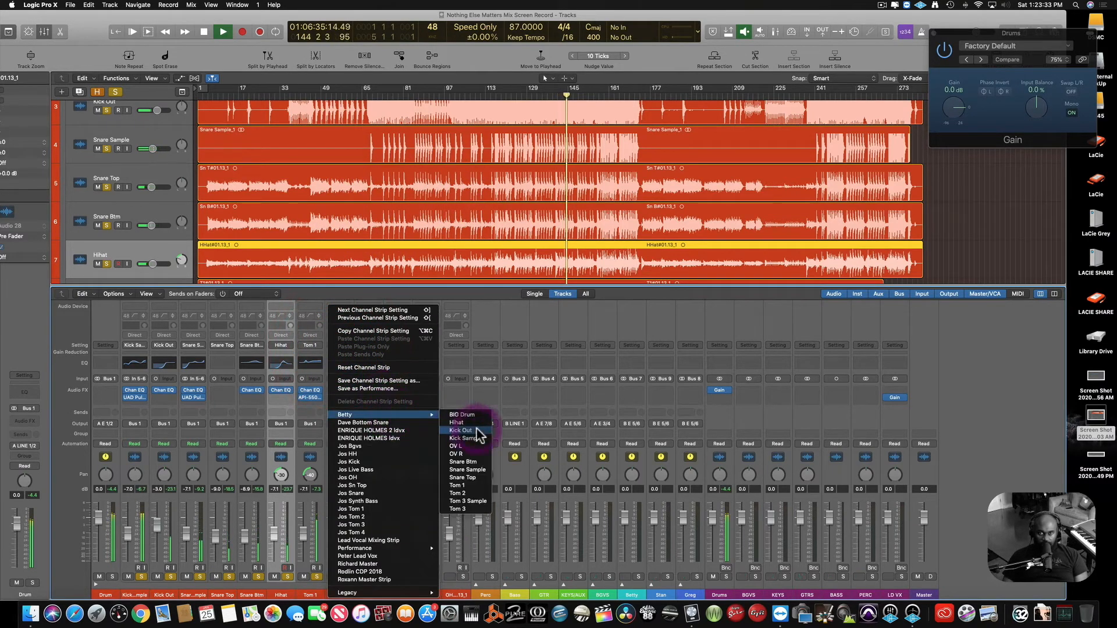
left_click(470, 495)
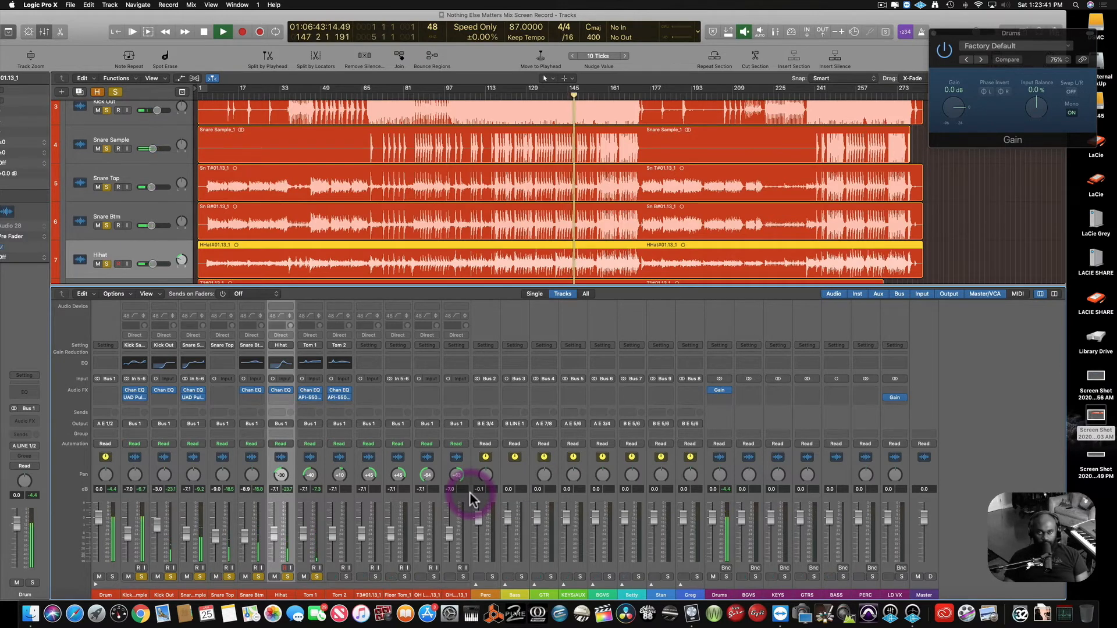
Solo the Tom 2 track and set its Channel EQ's 88 Hz band to 110 Hz at +12.5 dB.
left_click(340, 364)
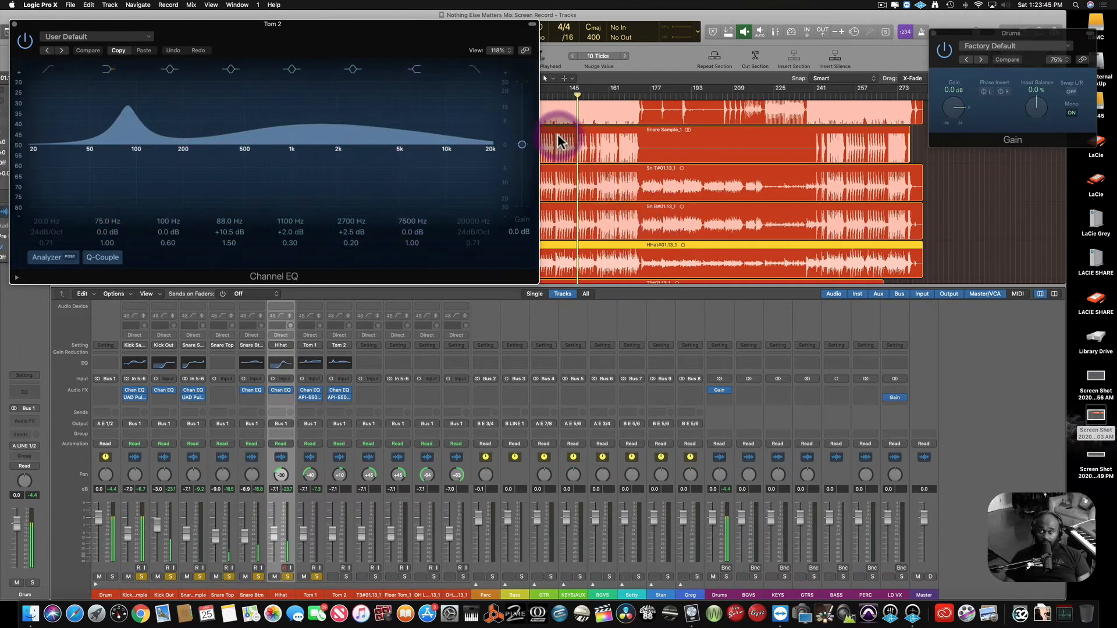
left_click_drag(441, 33, 917, 257)
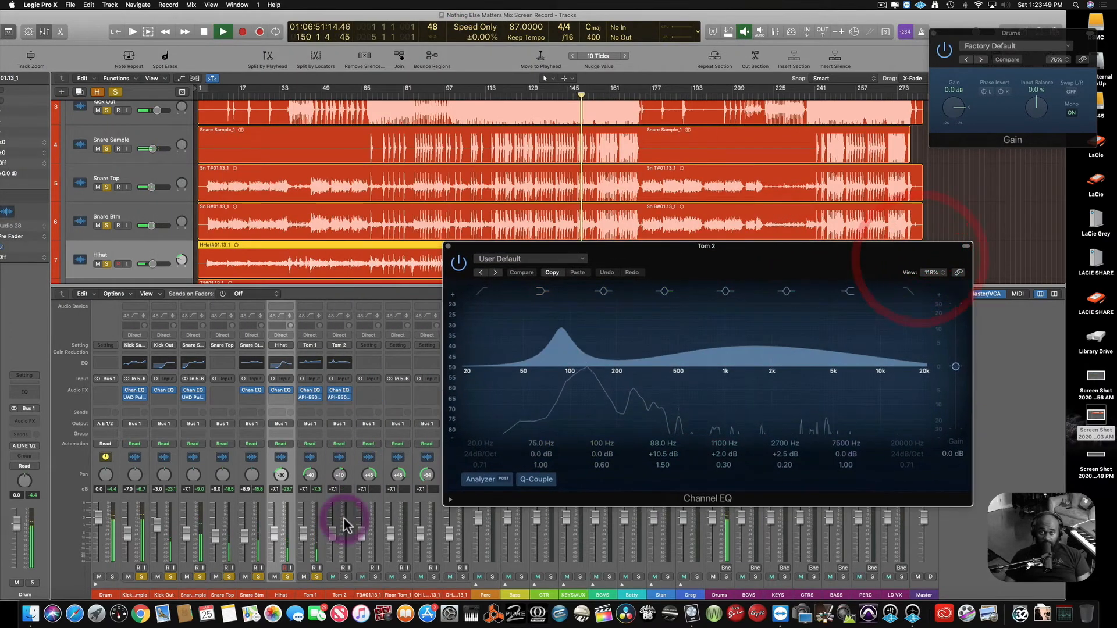
left_click(348, 576)
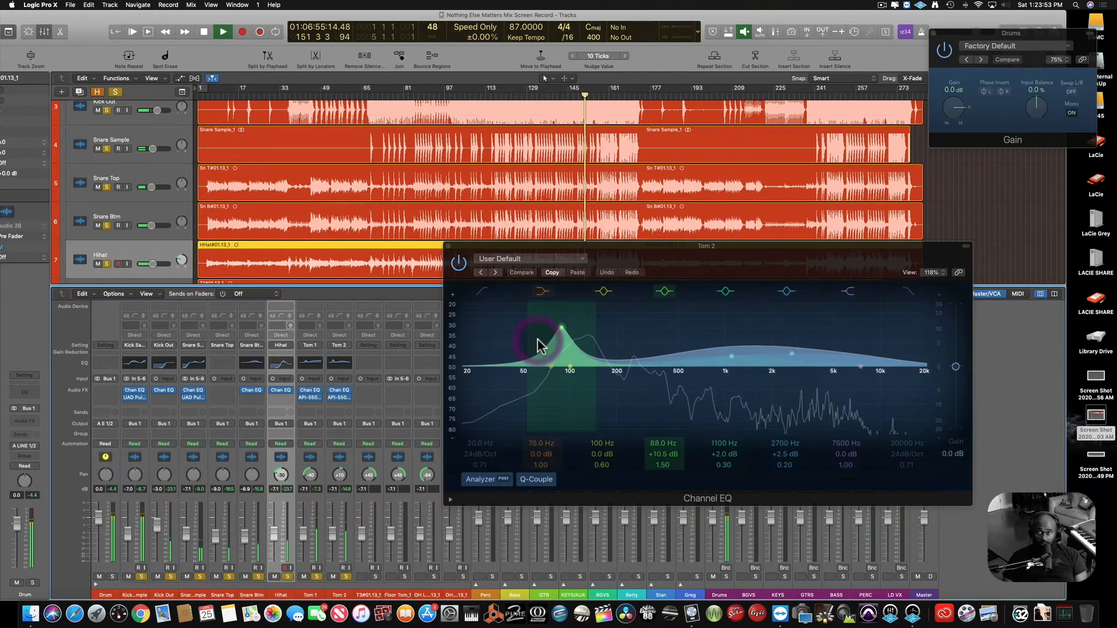
left_click_drag(560, 334, 578, 324)
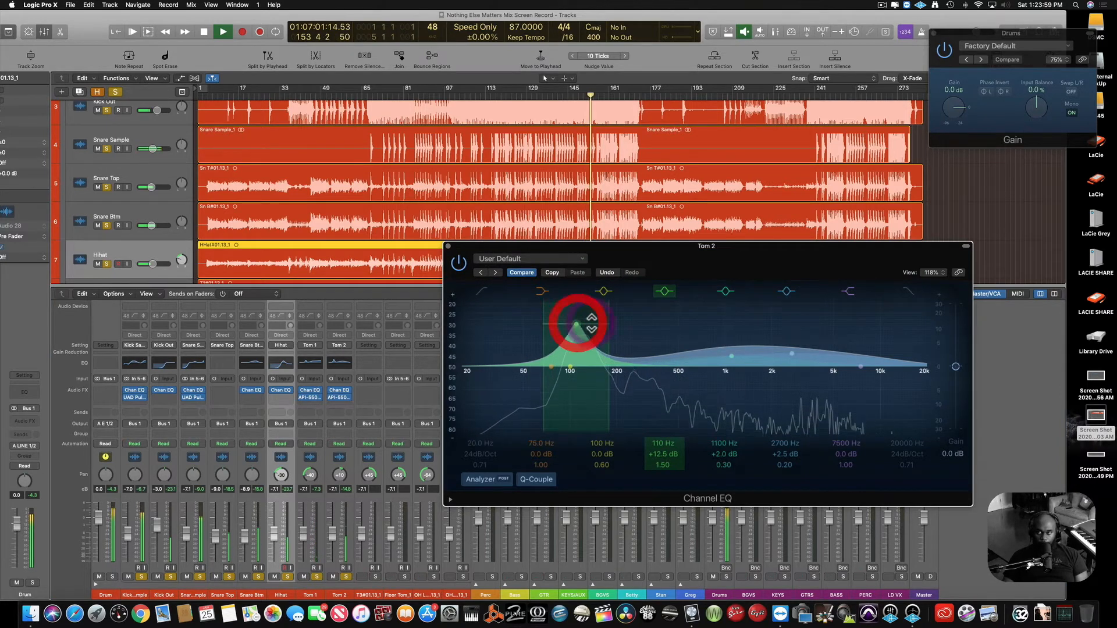
left_click(630, 375)
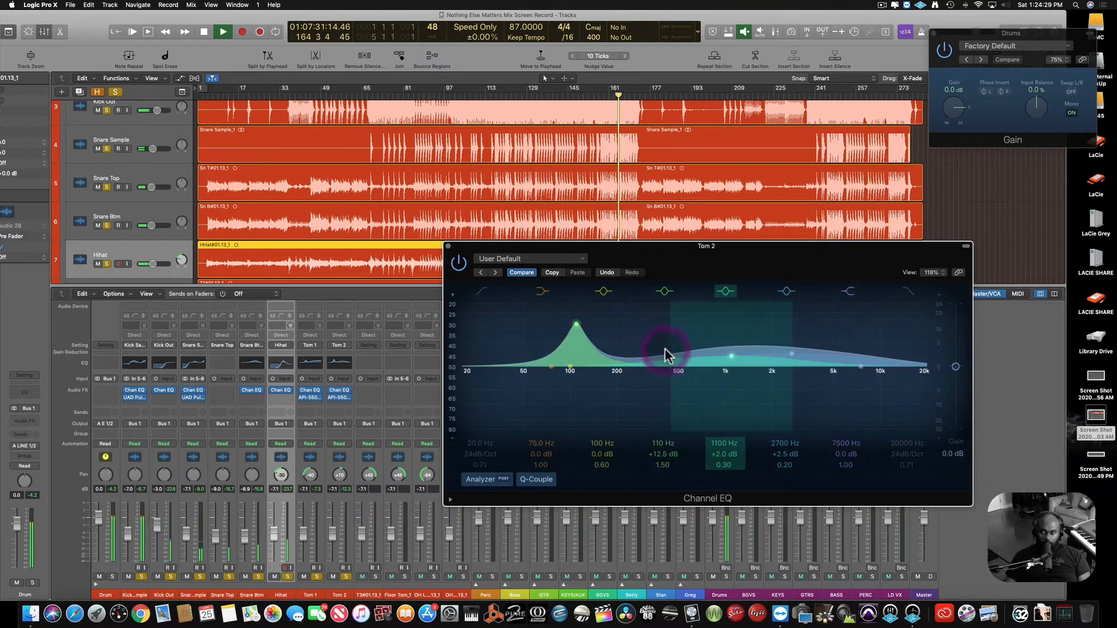
Open the API-550B equalizer on Tom 2 beside its Channel EQ and play the song from around bar 101.
left_click(337, 398)
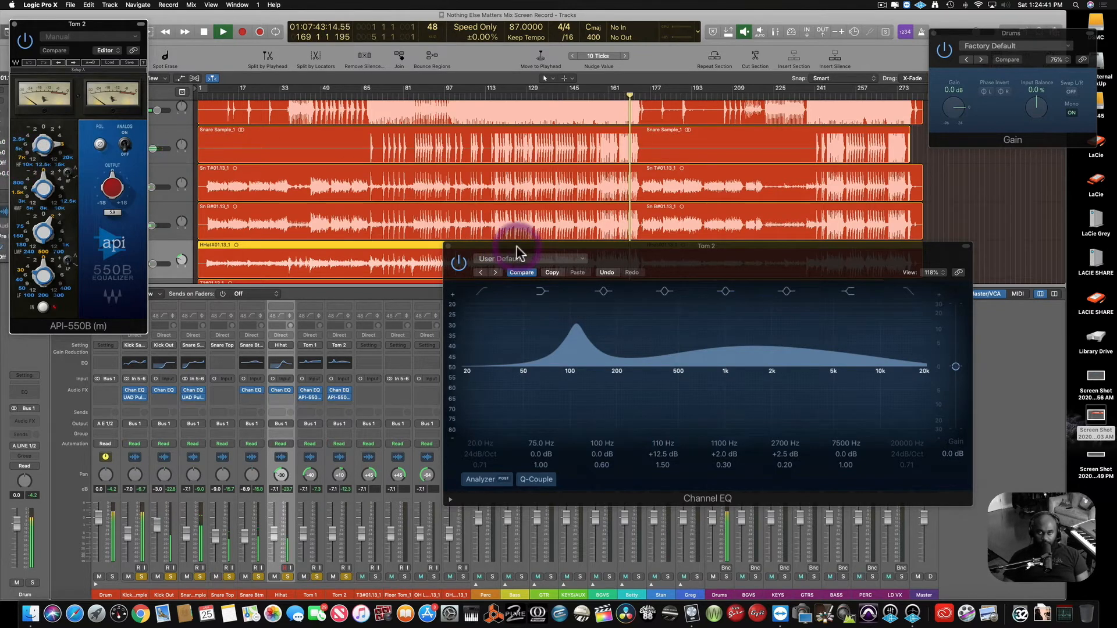
left_click_drag(505, 253, 613, 317)
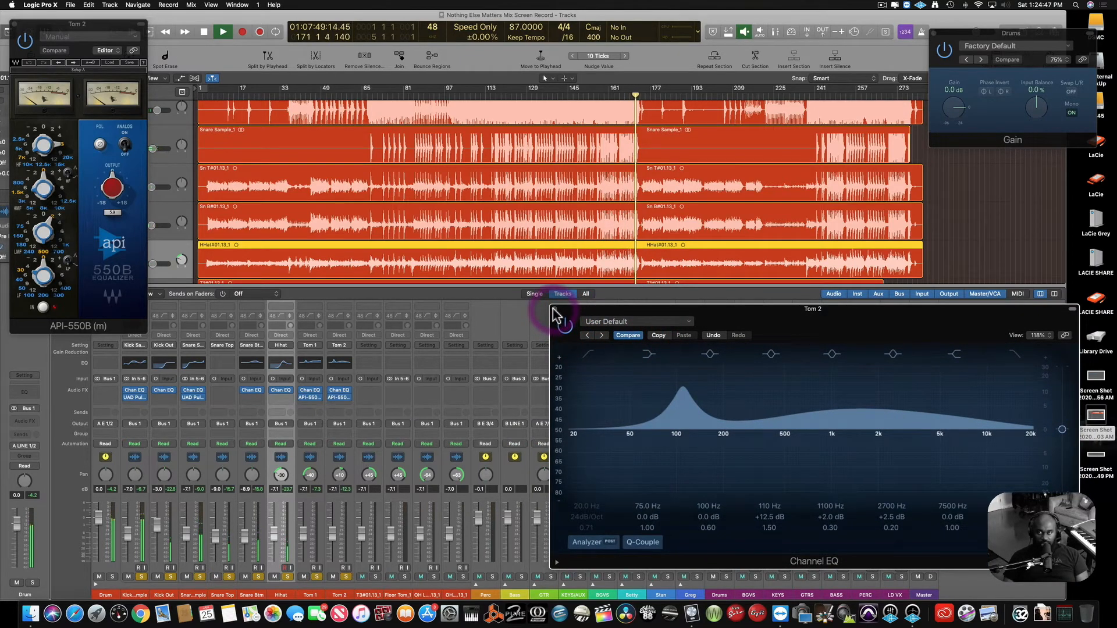
key("space")
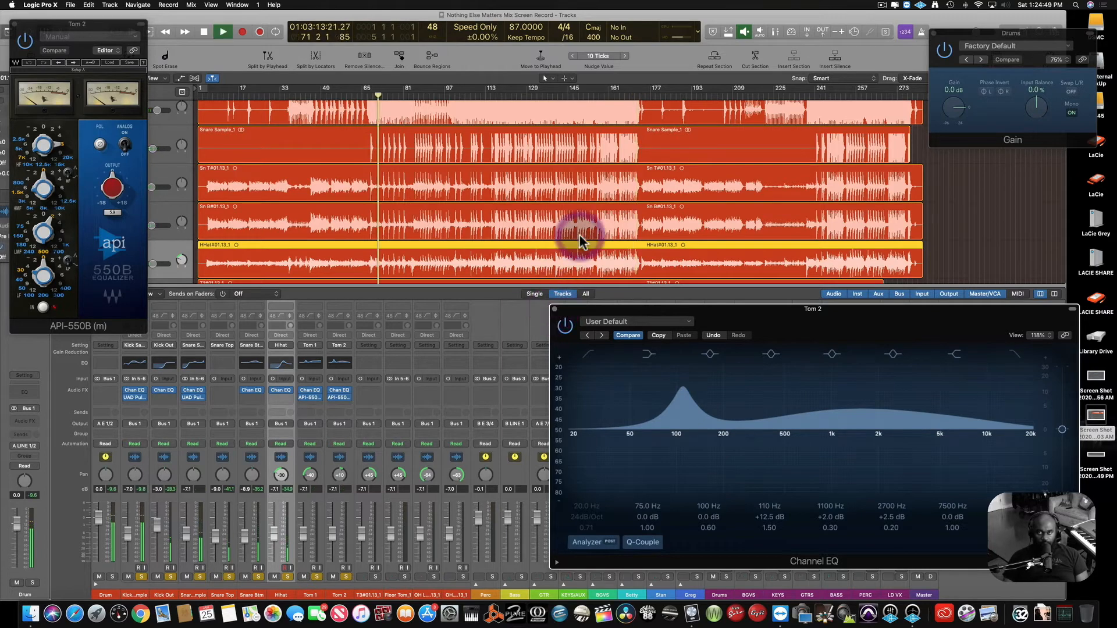
scroll(544, 249, "down", 5)
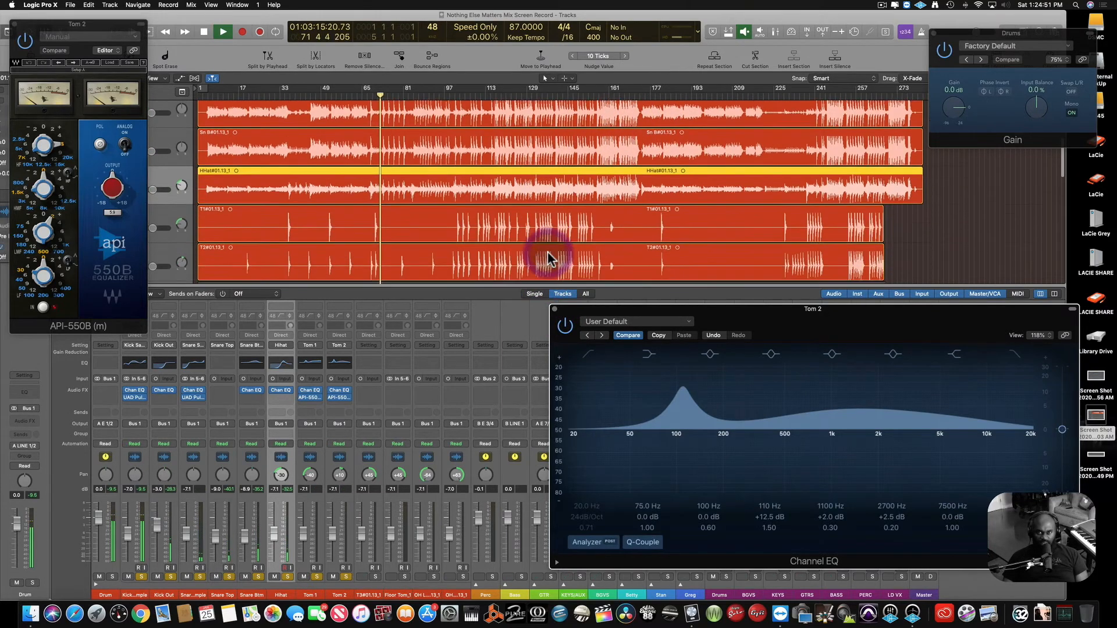
left_click(455, 89)
Unsolo the kick, snare, Hihat and Tom 1 tracks so that only Tom 2 stays soloed.
left_click(287, 576)
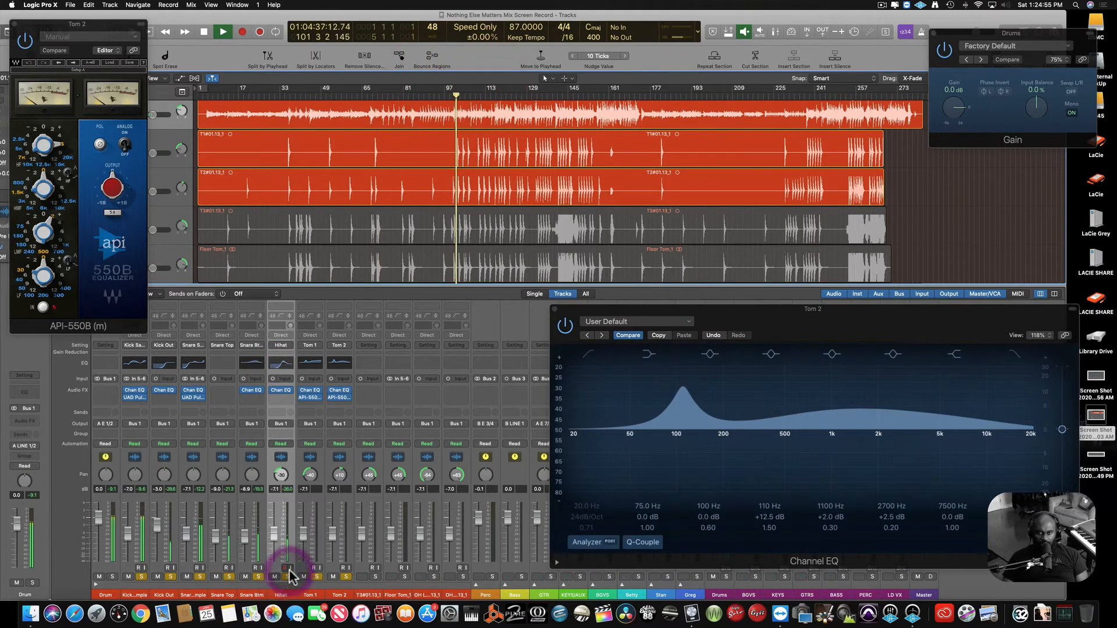
left_click_drag(287, 576, 127, 583)
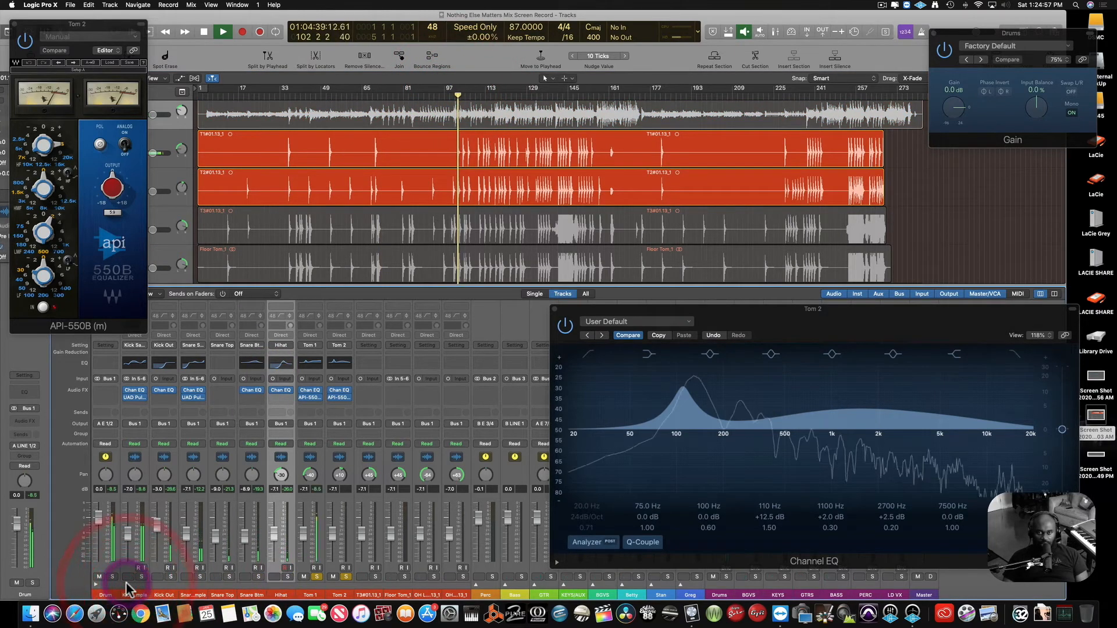
left_click(317, 577)
left_click(566, 327)
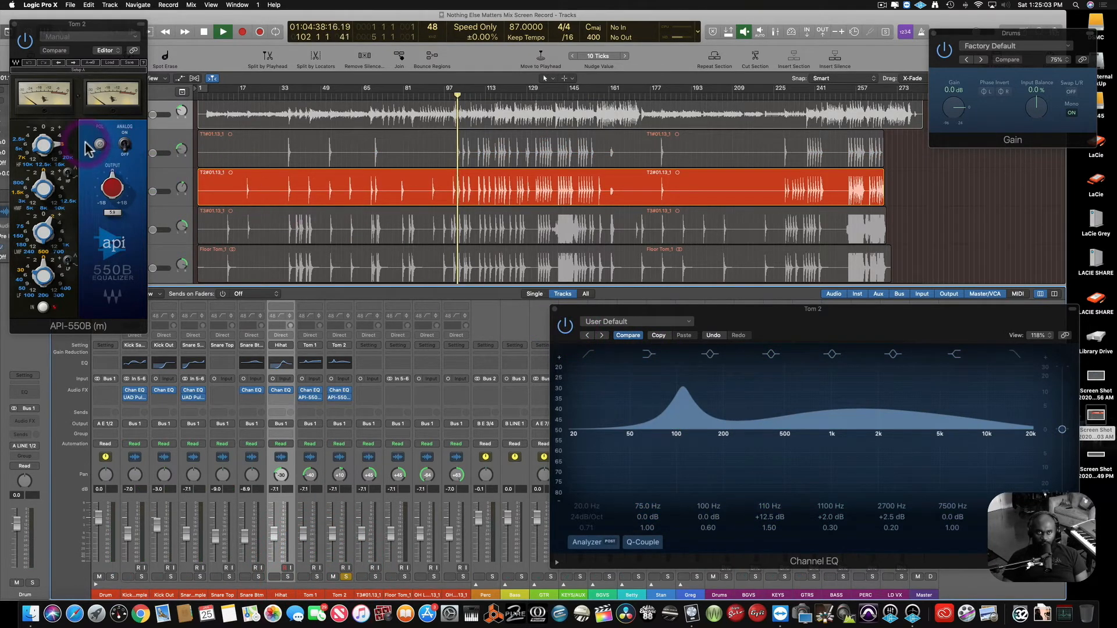
Marquee-select the Tom 2 hits from about bar 102 to bar 105 and play that selection.
scroll(362, 123, "up", 10)
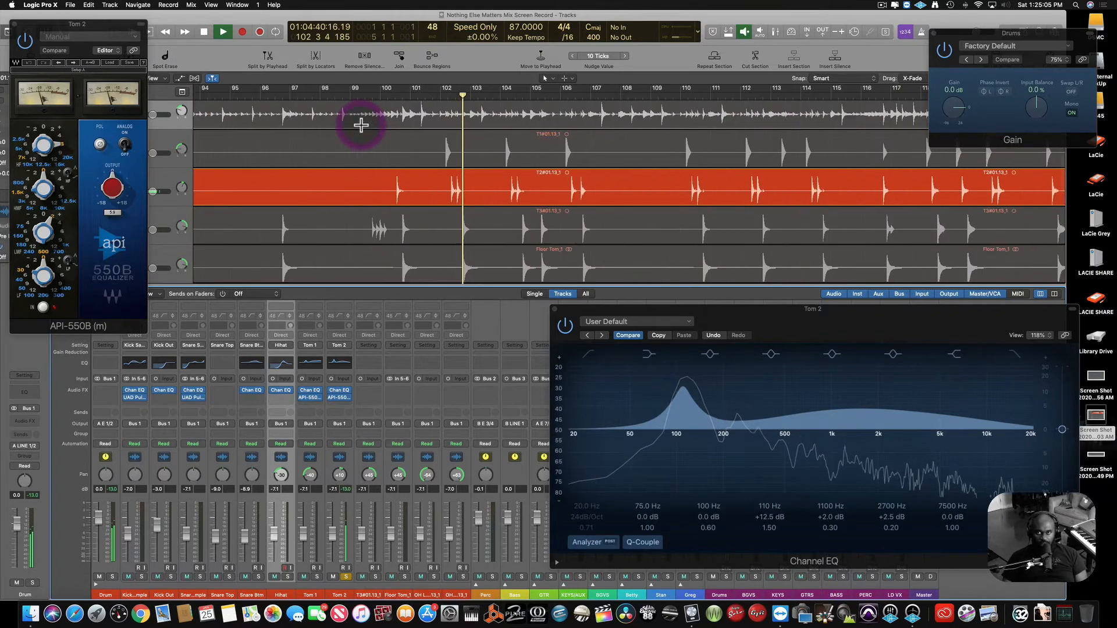
left_click_drag(436, 191, 536, 194)
key("space")
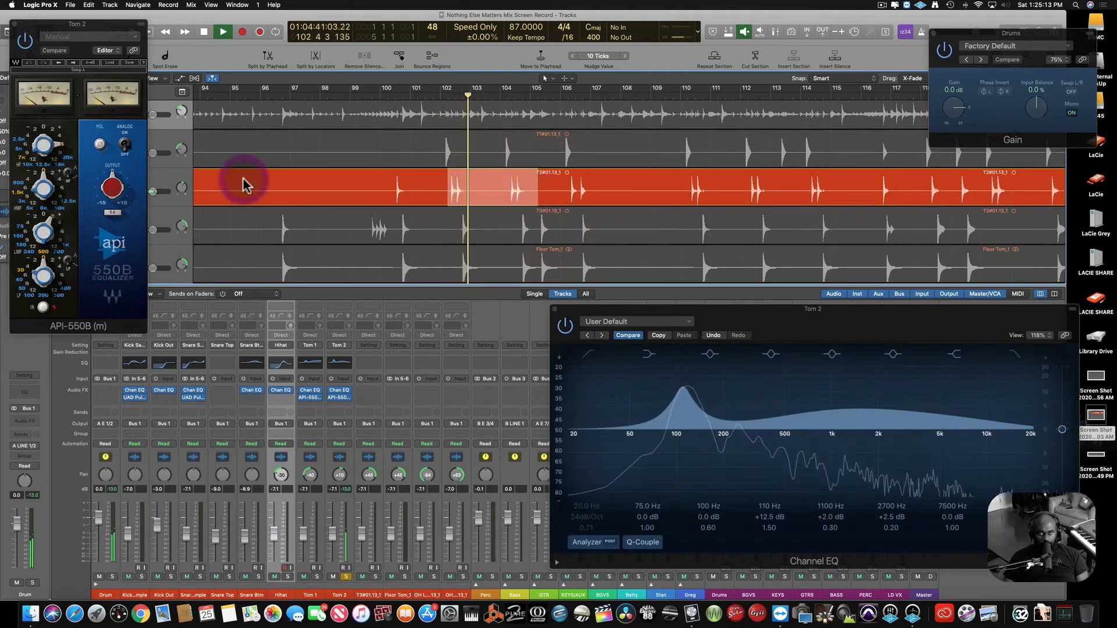
Adjust the gain of the API-550B's high-frequency band on Tom 2 while replaying the selected hits from bars 102 to 105.
left_click(45, 141)
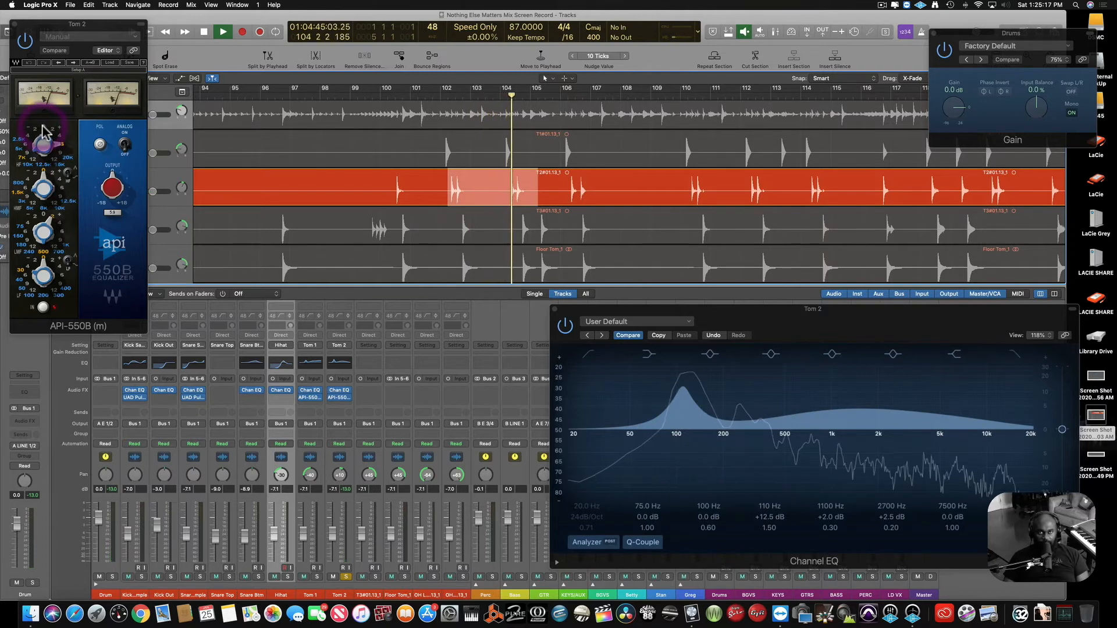
left_click(42, 128)
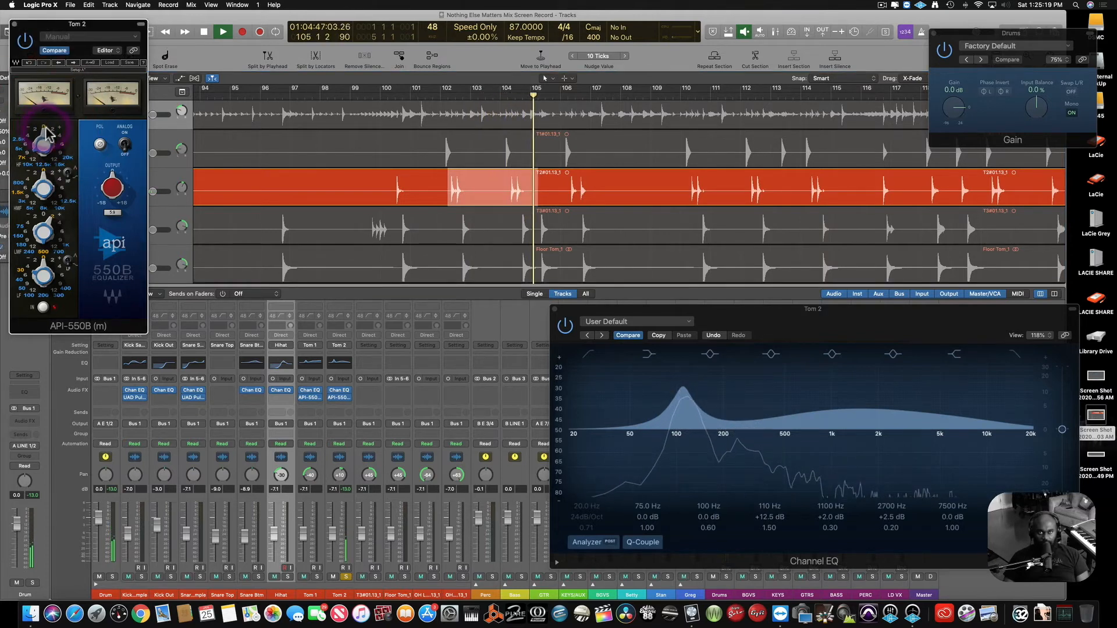
key("space")
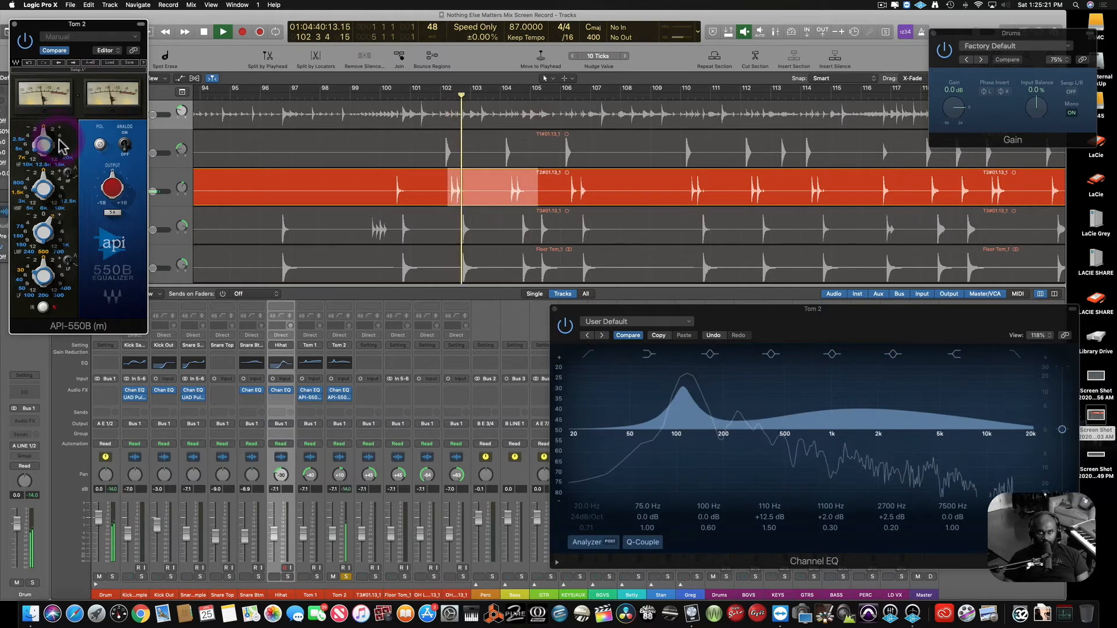
left_click(62, 148)
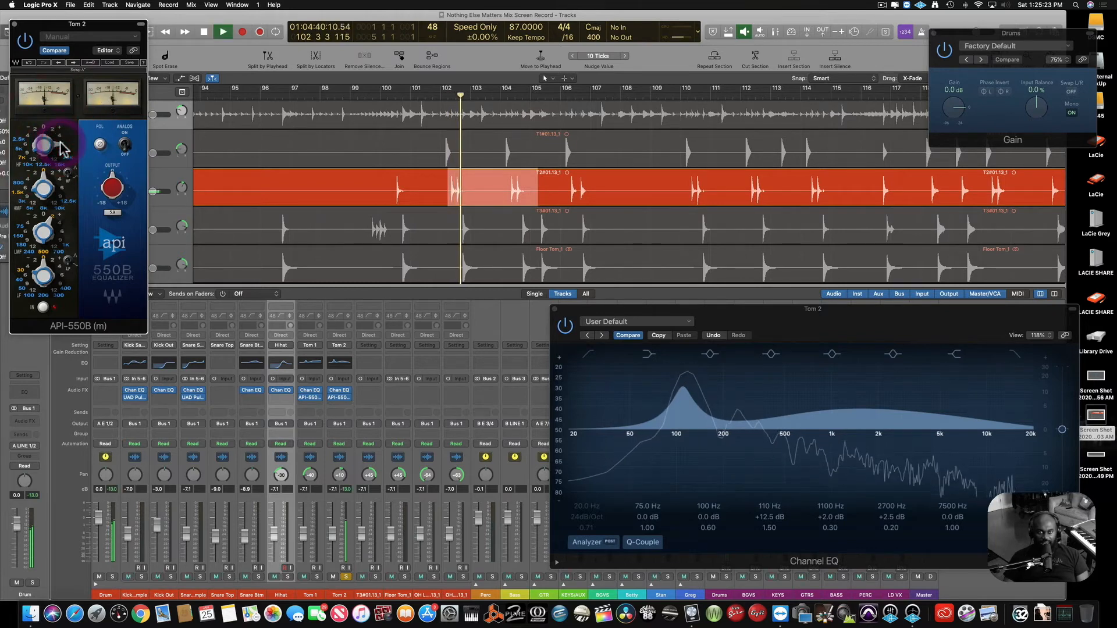
left_click(59, 137)
key("space")
key("space")
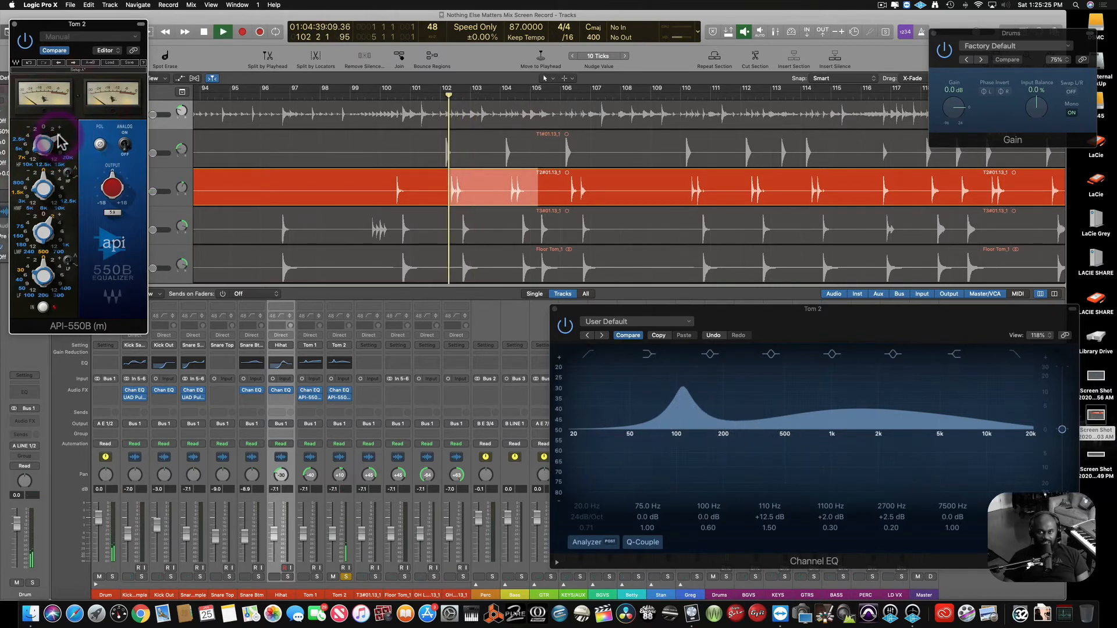
key("space")
left_click(62, 147)
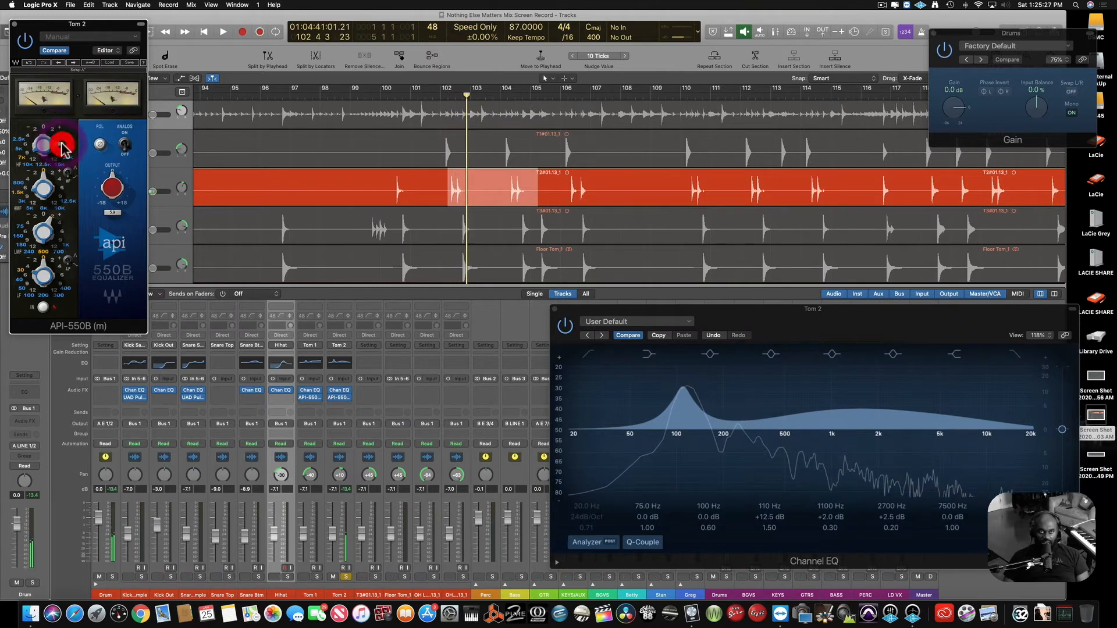
key("space")
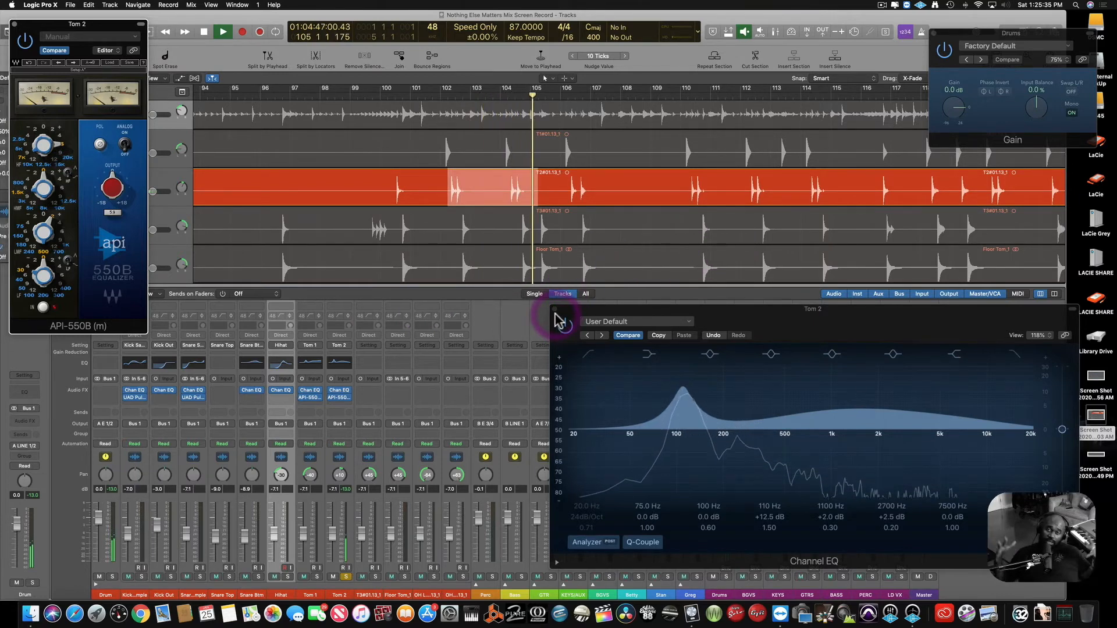
key("space")
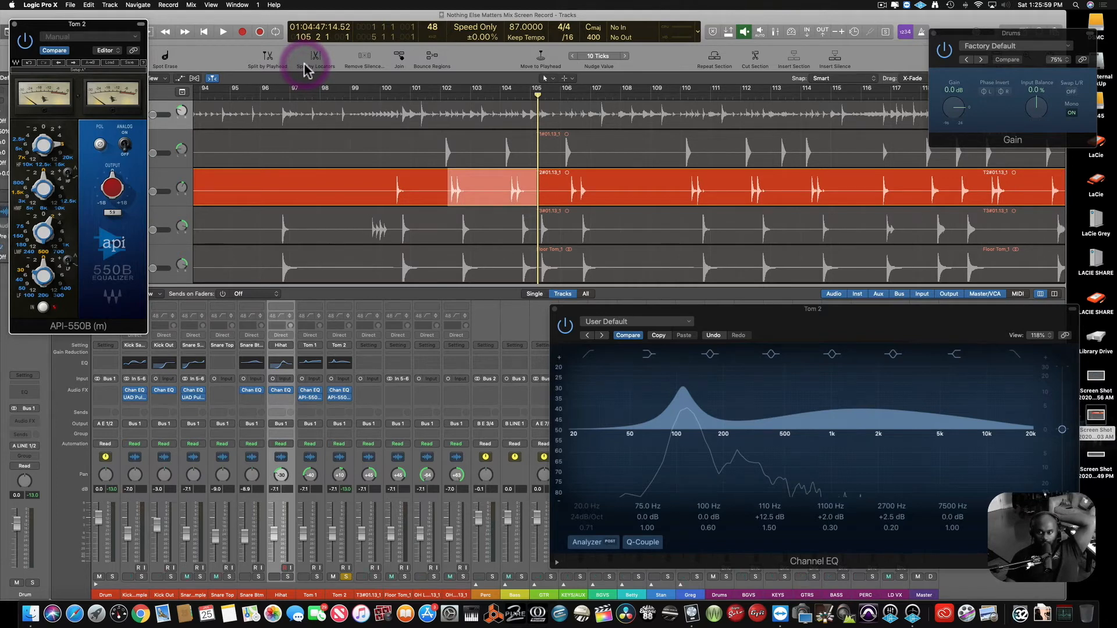
Close both Tom 2 equalizer windows and solo the kick, snare, Hihat and Tom 1 tracks alongside Tom 2, playing the song.
left_click(554, 310)
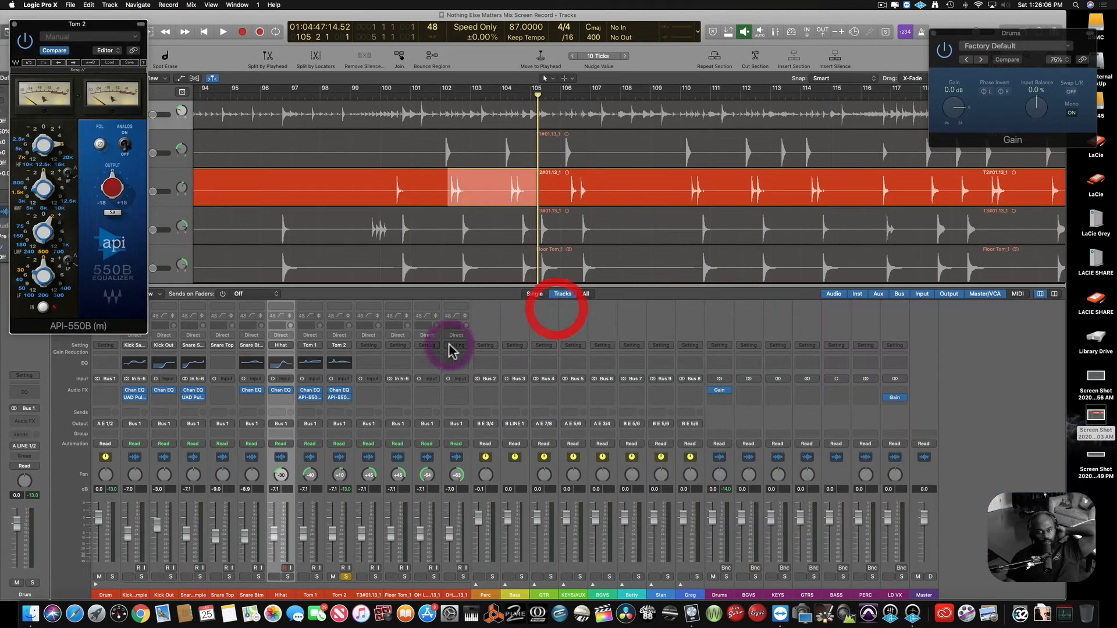
left_click(15, 28)
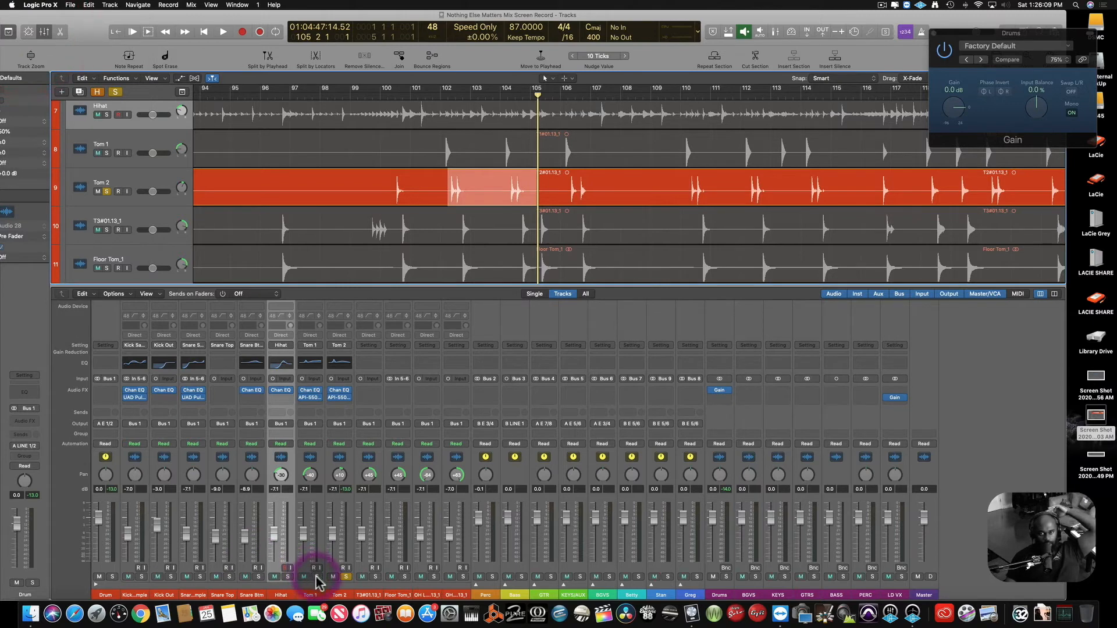
left_click_drag(316, 576, 135, 579)
key("space")
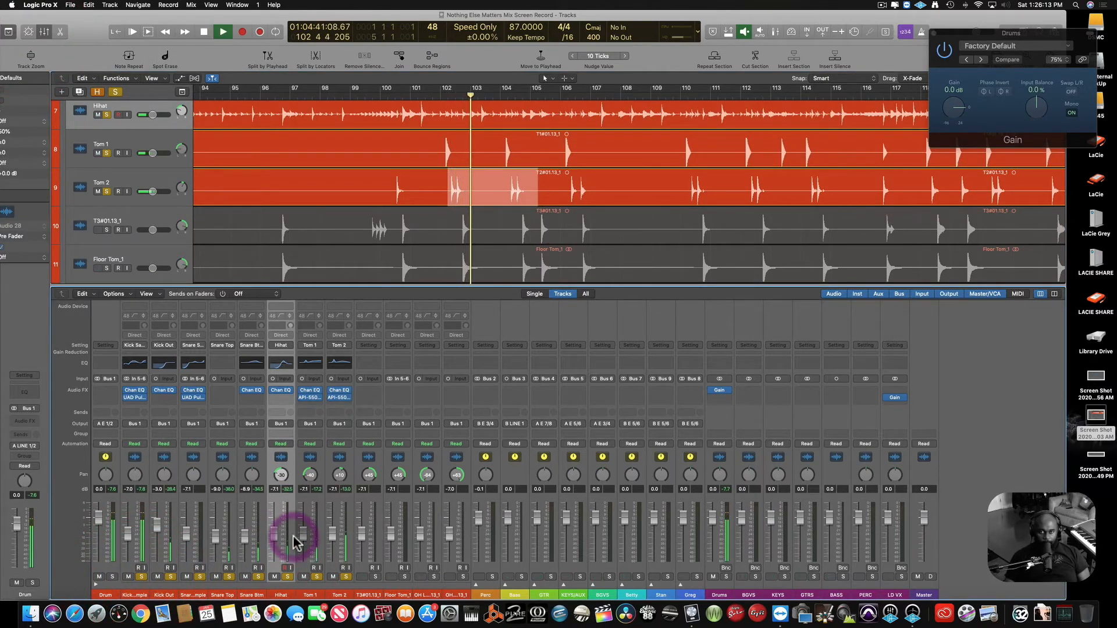
Add the T3#01.13_1 and Floor Tom_1 tracks to the solo and raise Floor Tom_1's level to -3.0 dB.
left_click(506, 220)
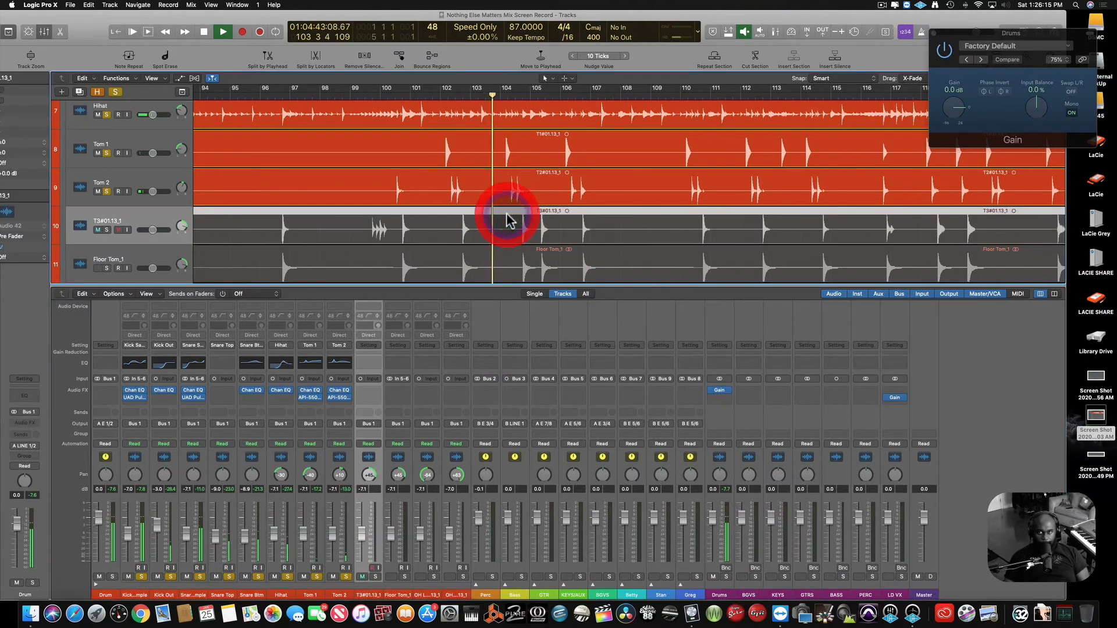
left_click(376, 577)
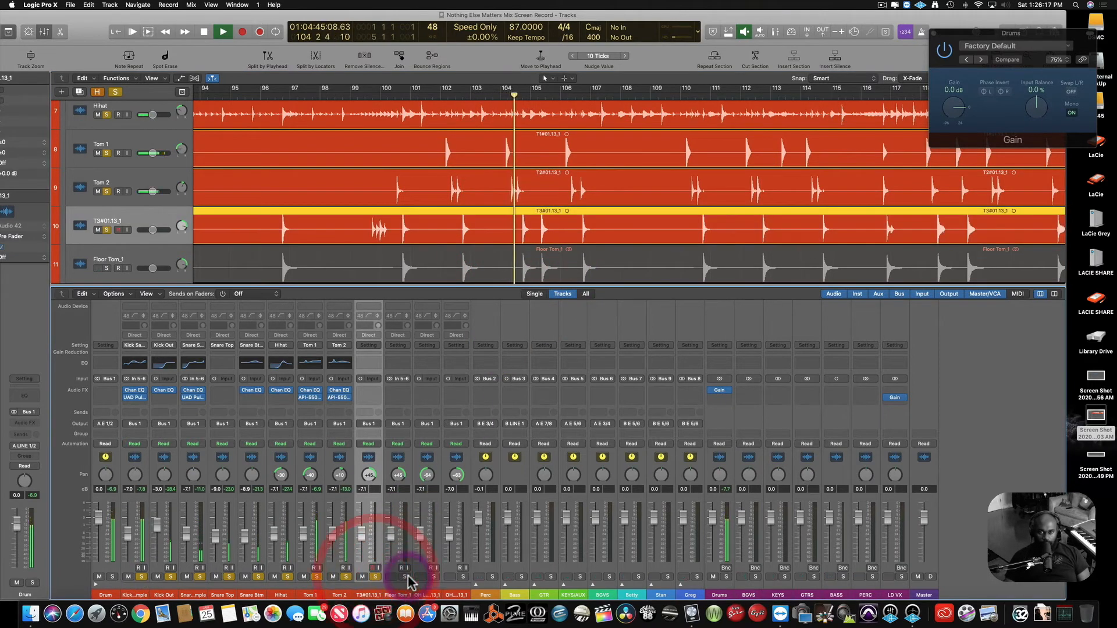
left_click(404, 577)
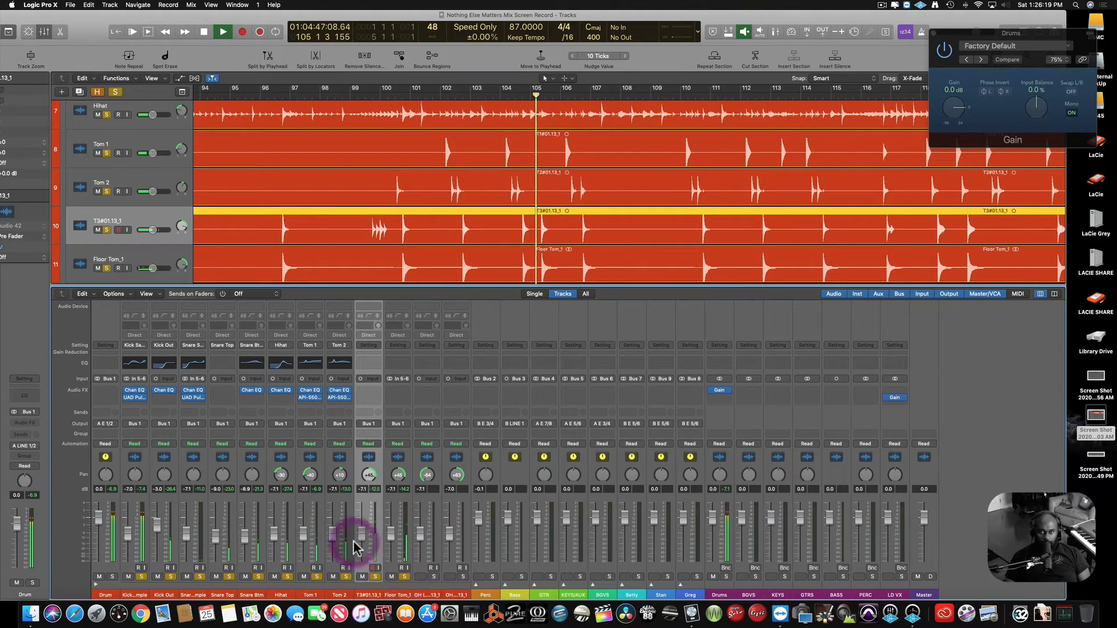
left_click_drag(391, 533, 392, 527)
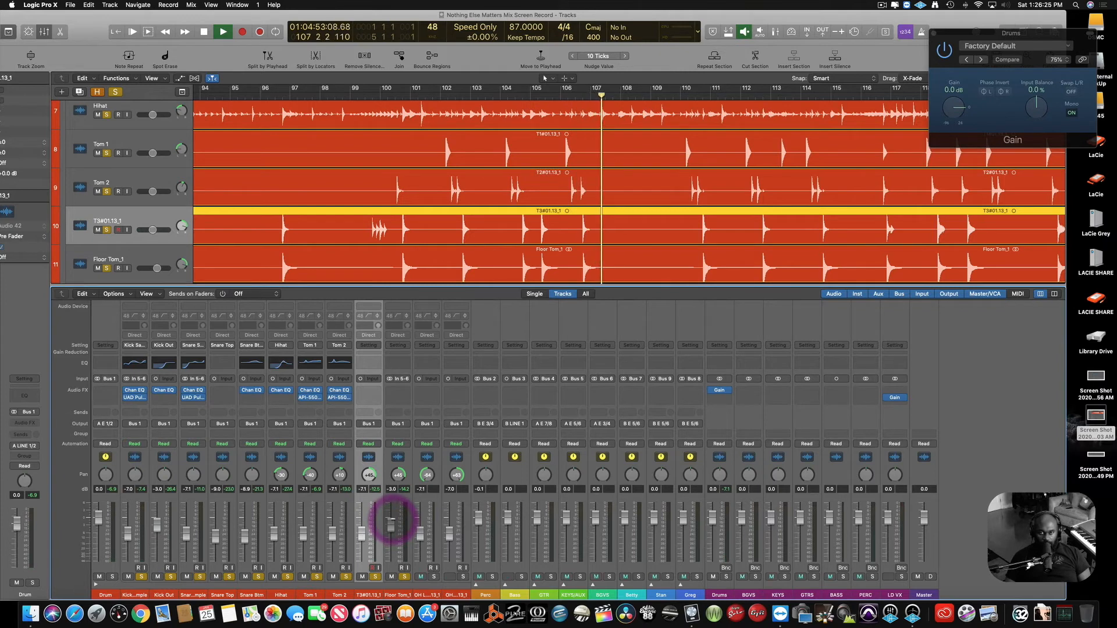
key("space")
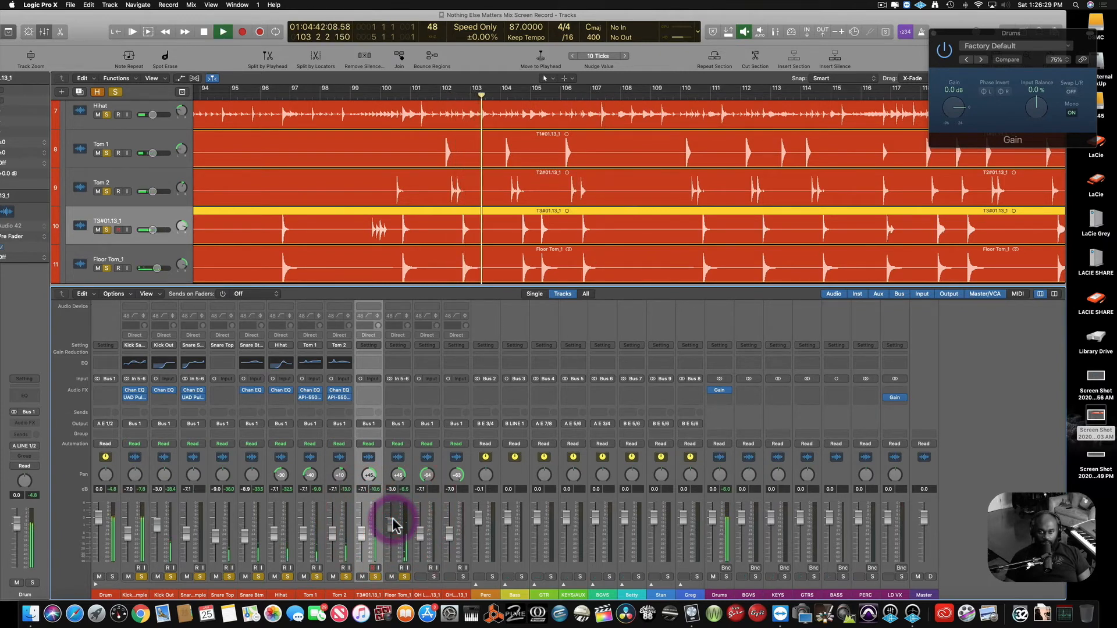
Load the Tom 3 Sample channel strip setting from the Betty folder onto the Floor Tom_1 track.
left_click(402, 344)
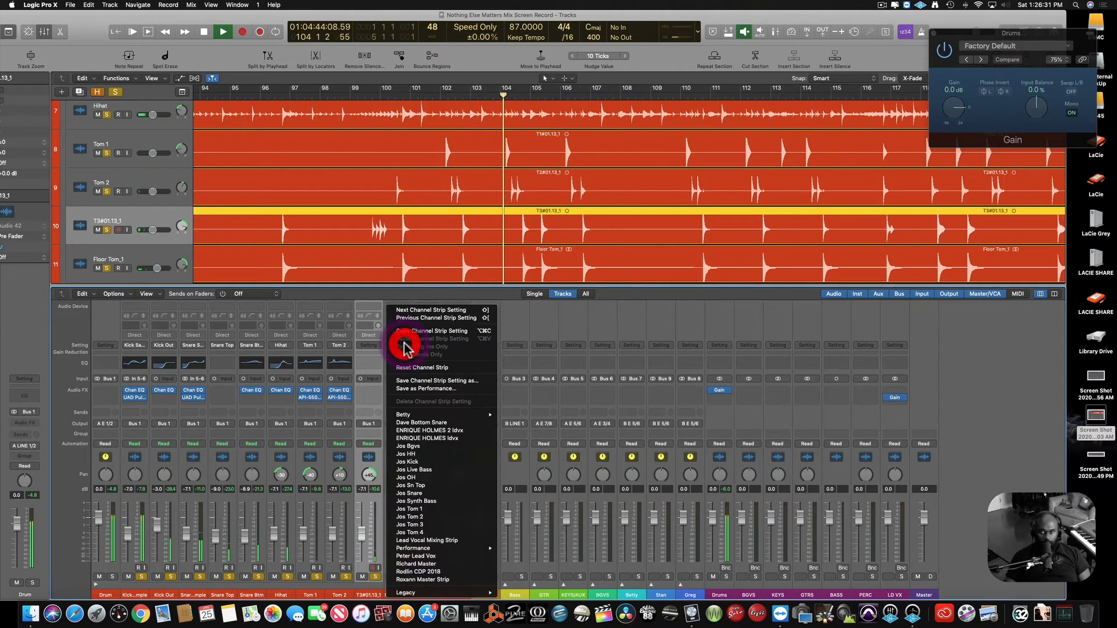
mouse_move(450, 415)
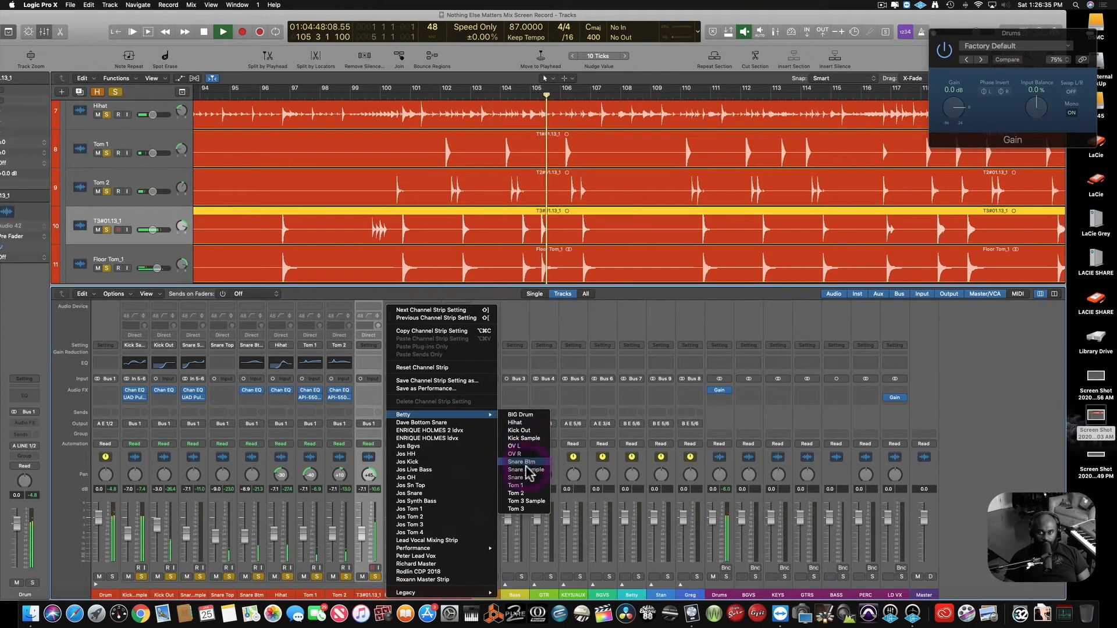
left_click(529, 501)
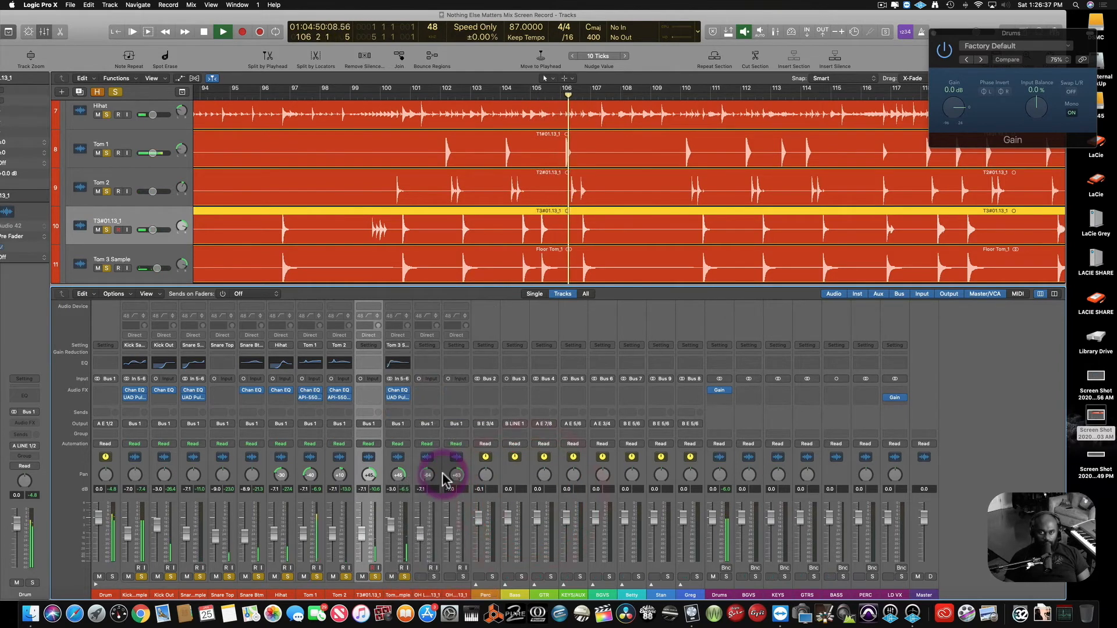
Examine the Channel EQ and UAD Pultec EQP-1A settings on the Tom 3 Sample track during playback.
left_click(392, 366)
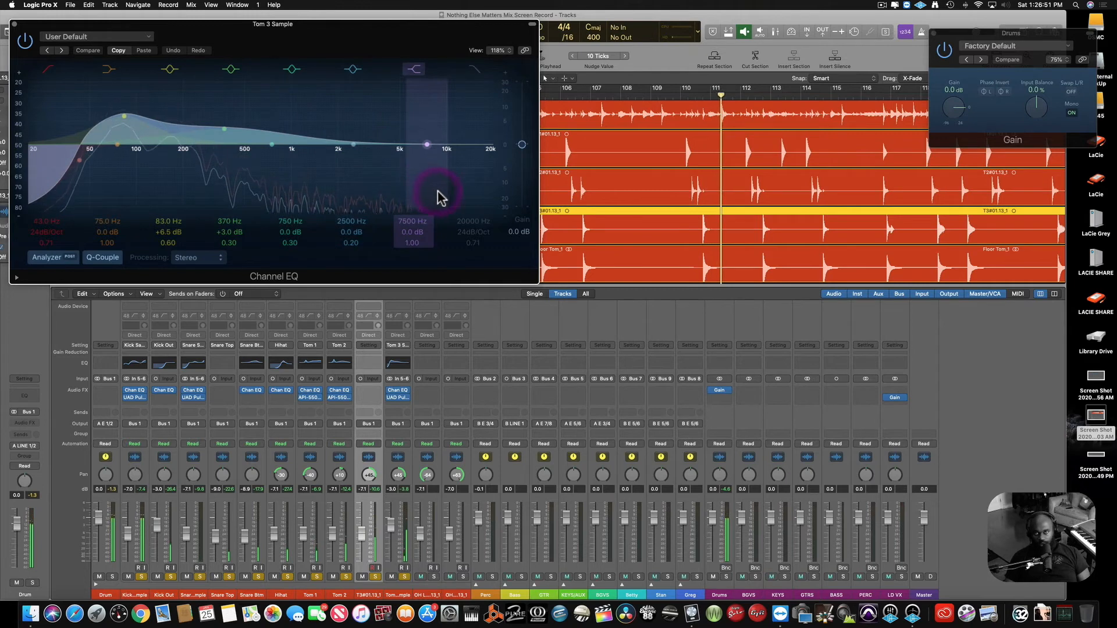
left_click(14, 24)
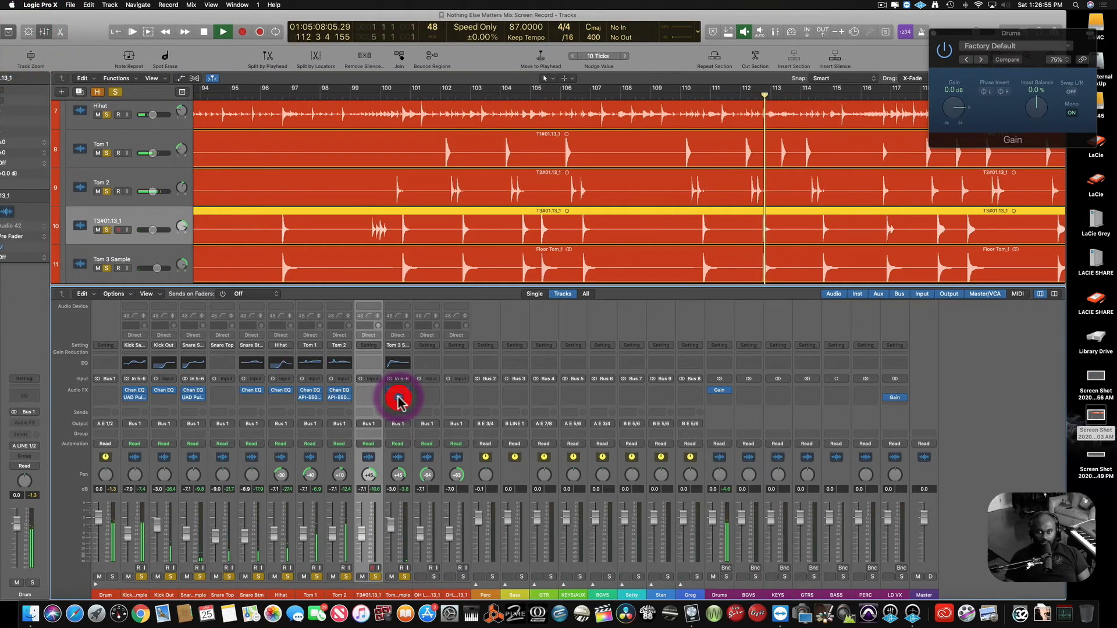
left_click(398, 400)
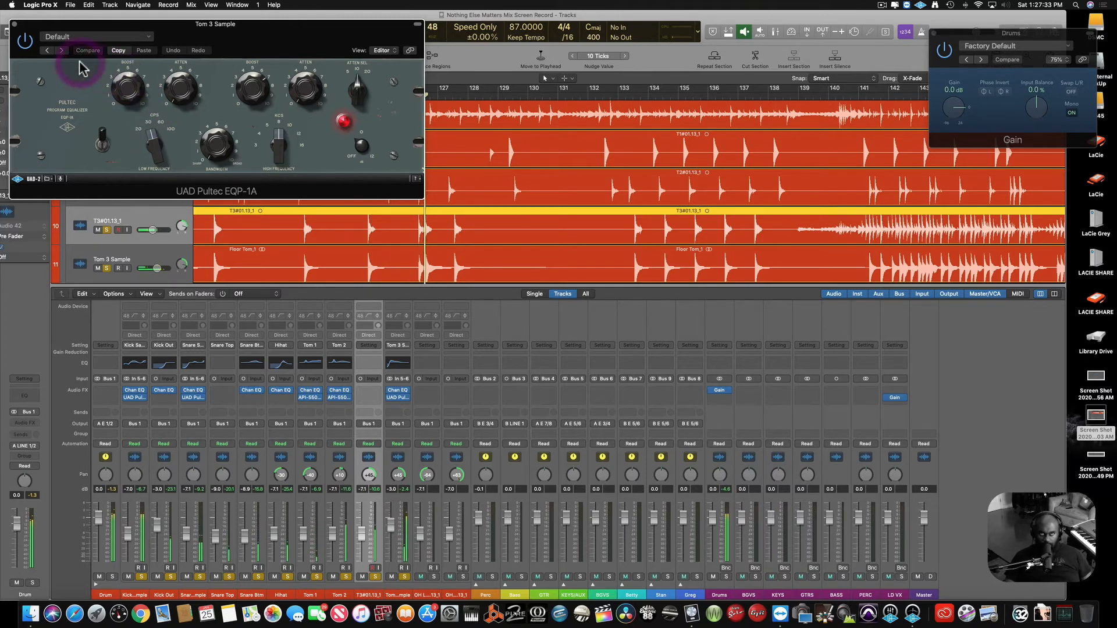
left_click(15, 26)
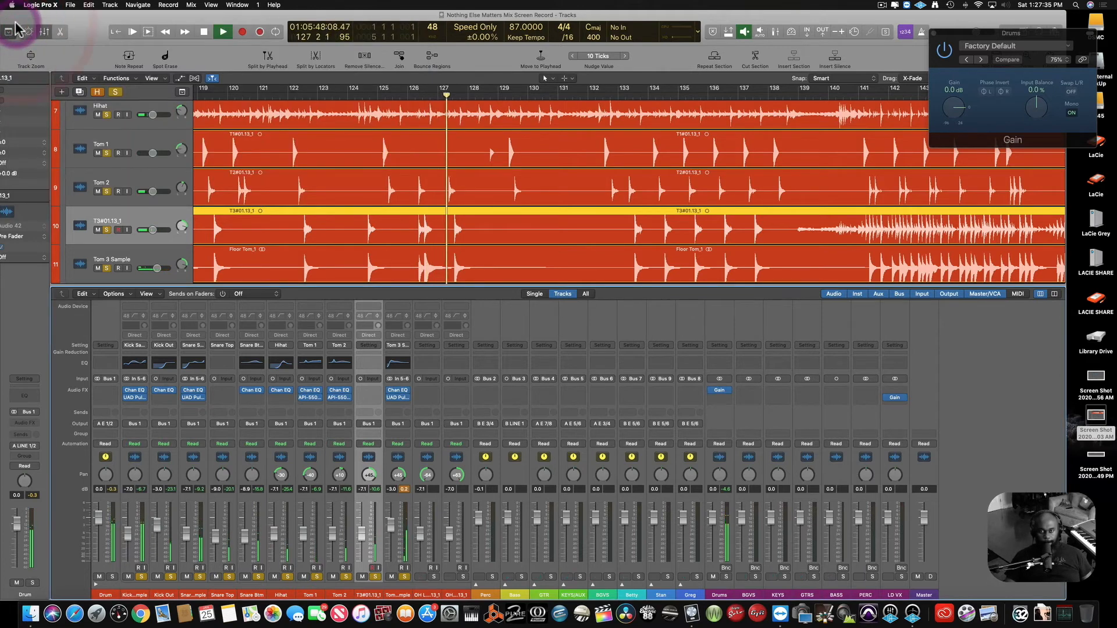
Load the Tom 3 channel strip setting from the Betty folder onto the T3#01.13_1 track.
left_click(372, 347)
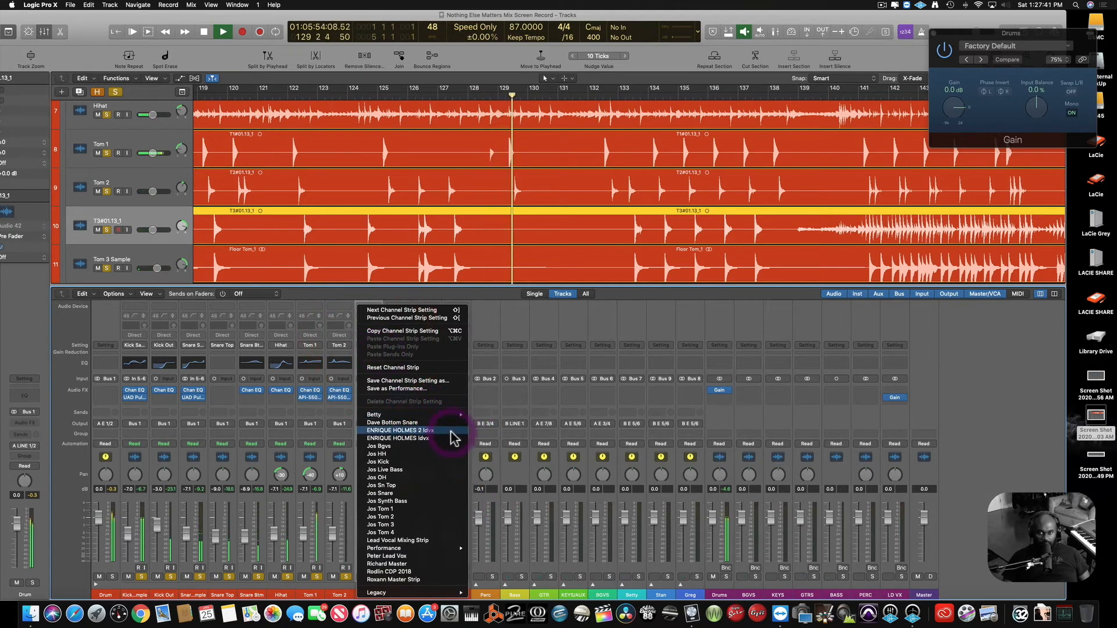
mouse_move(453, 415)
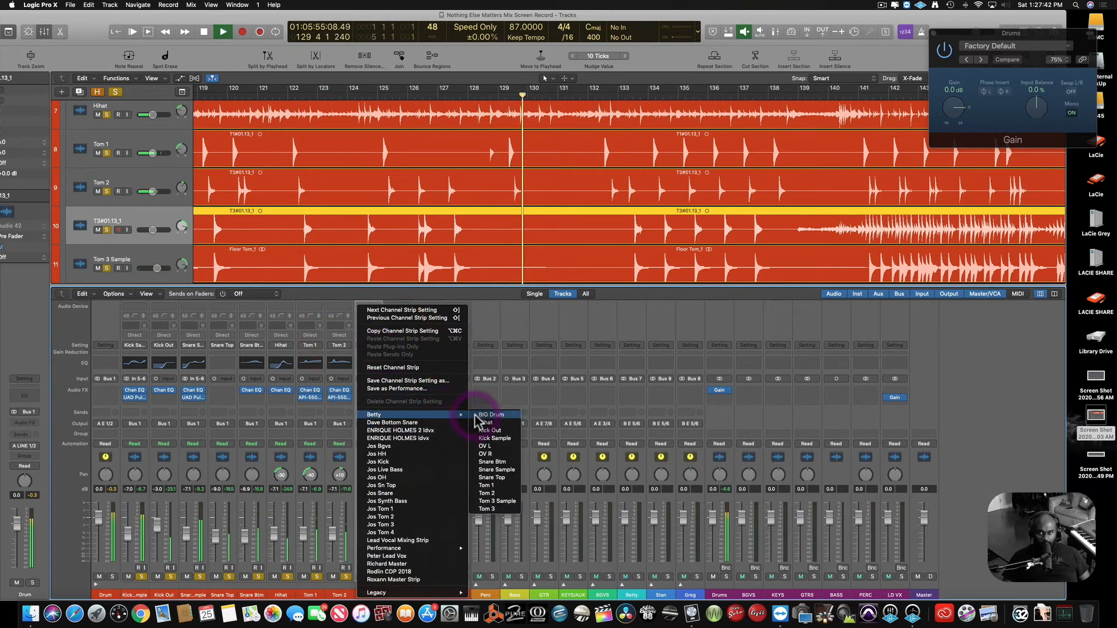
left_click(494, 515)
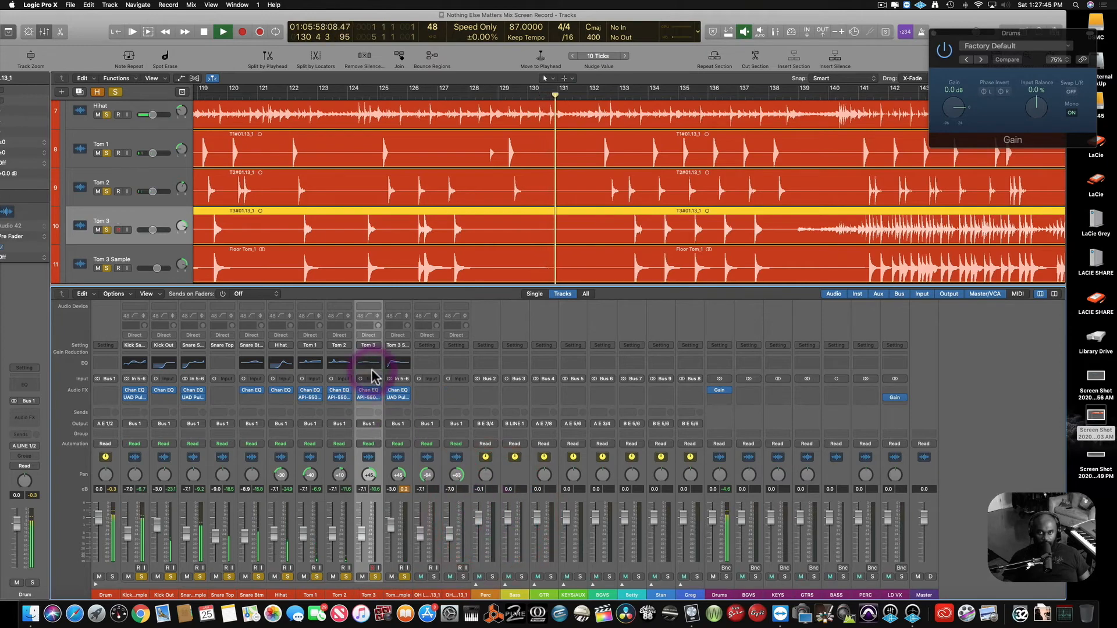
Shift the analyzer scale in Tom 3's Channel EQ and set the 2500 Hz band to 4200 Hz, -2.5 dB, Q 0.57.
left_click(367, 364)
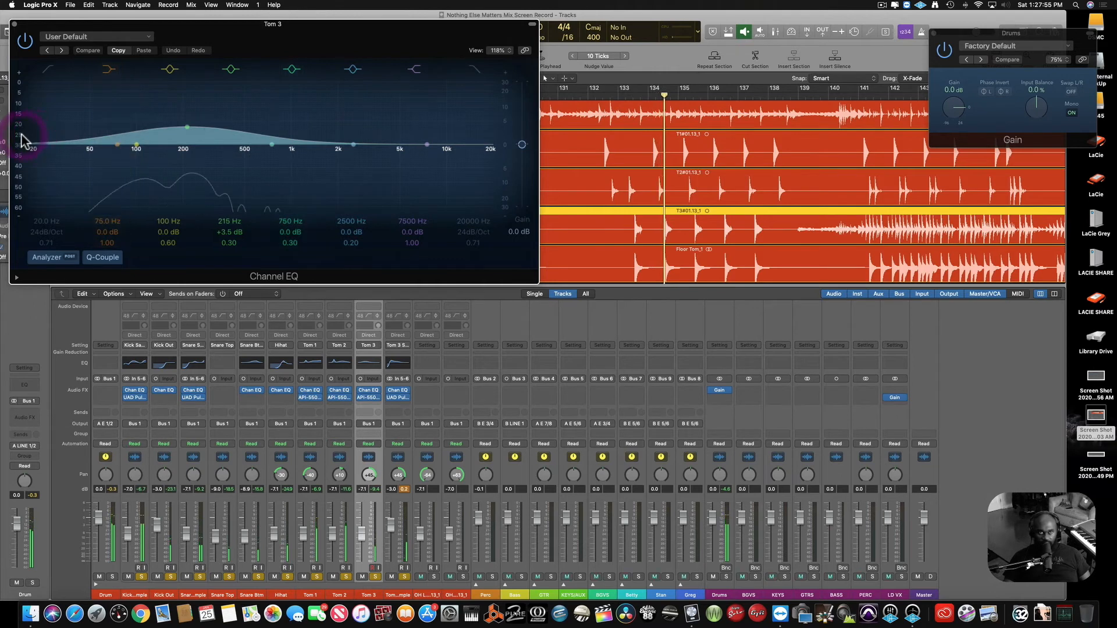
left_click_drag(25, 137, 20, 91)
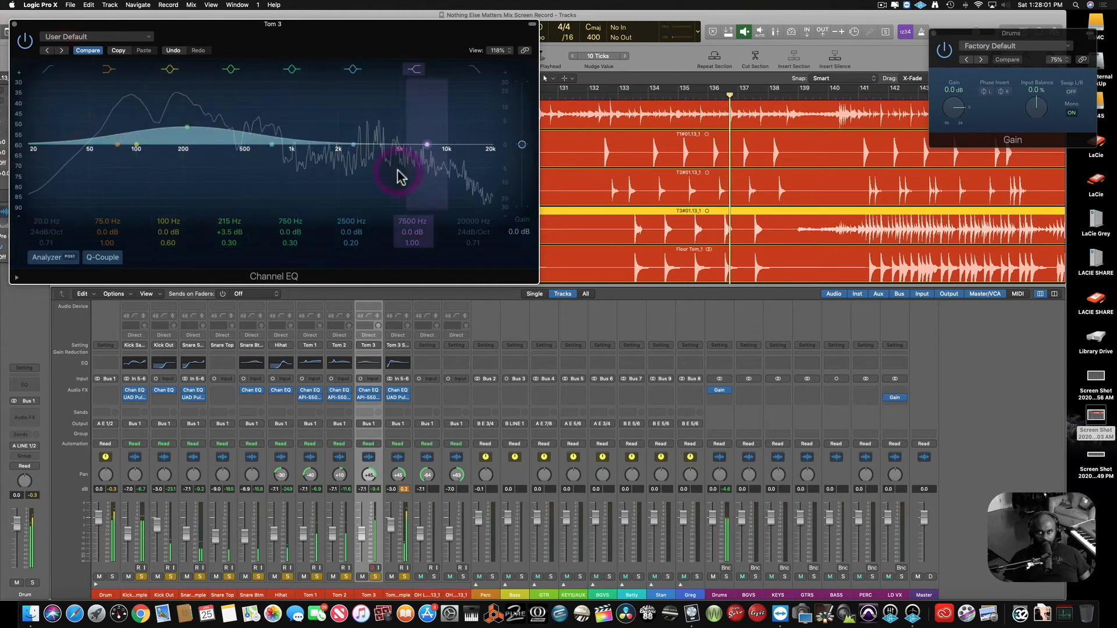
left_click_drag(349, 150, 395, 148)
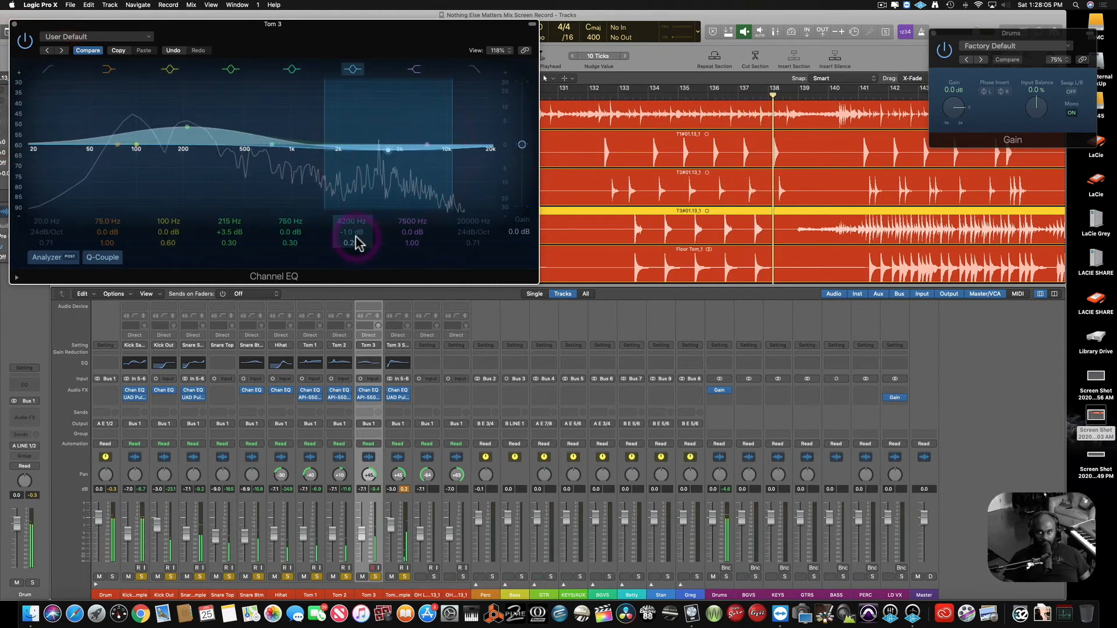
left_click_drag(356, 243, 354, 242)
mouse_move(388, 149)
left_mouse_down()
mouse_move(388, 167)
mouse_move(388, 156)
left_mouse_up()
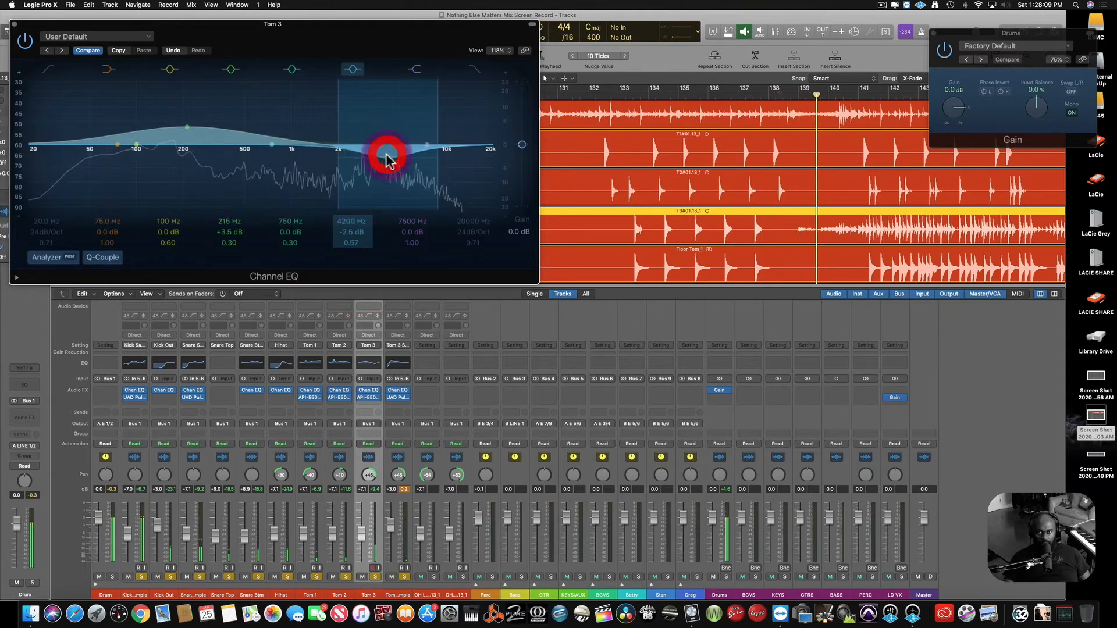
left_click_drag(359, 243, 358, 239)
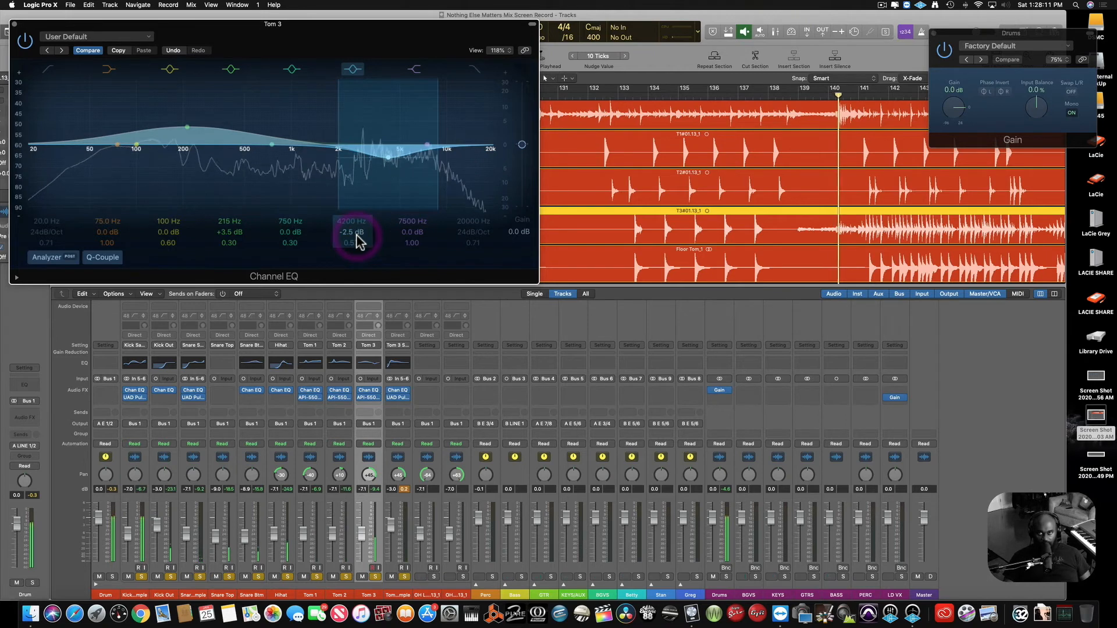
left_click(356, 235)
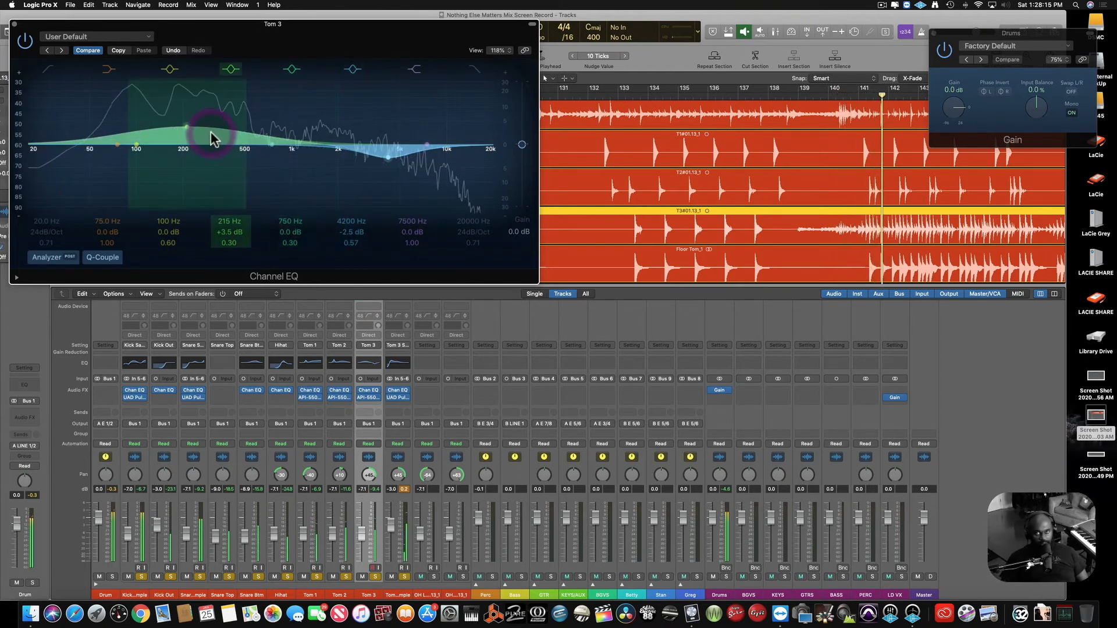
left_click(14, 24)
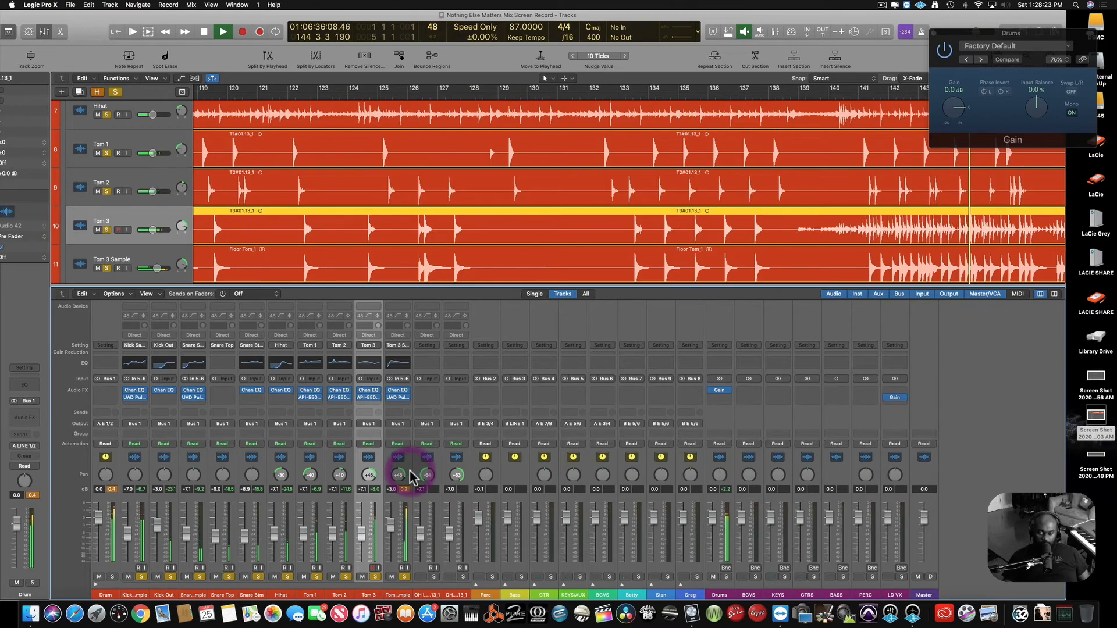
Compare the drum mix with and without Tom 3 by unsoloing and resoloing its track during playback.
left_click(376, 576)
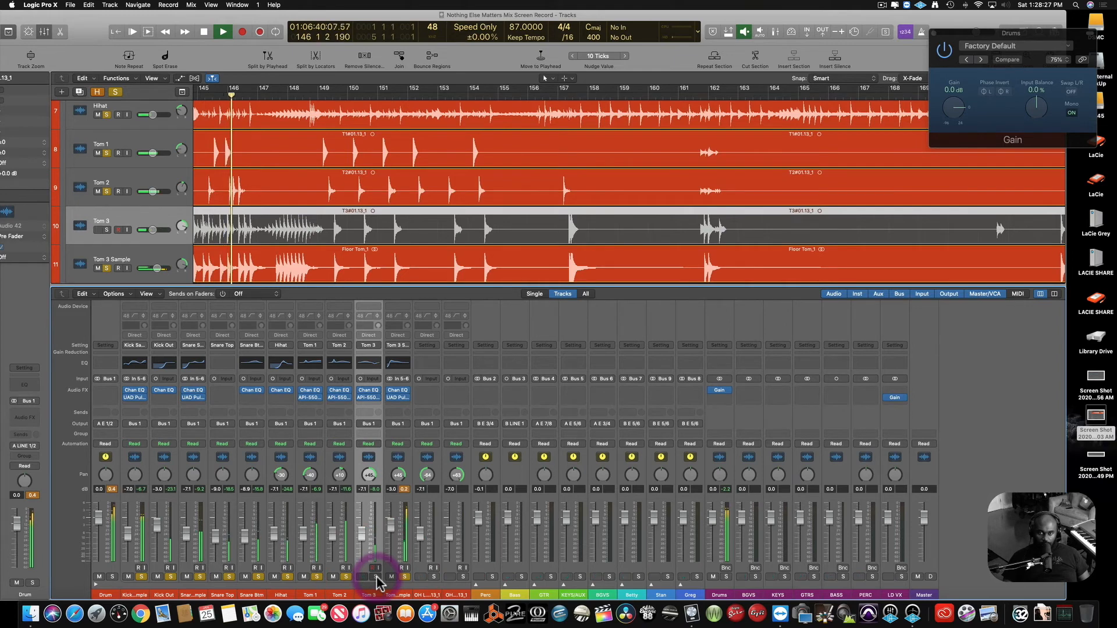
left_click(376, 576)
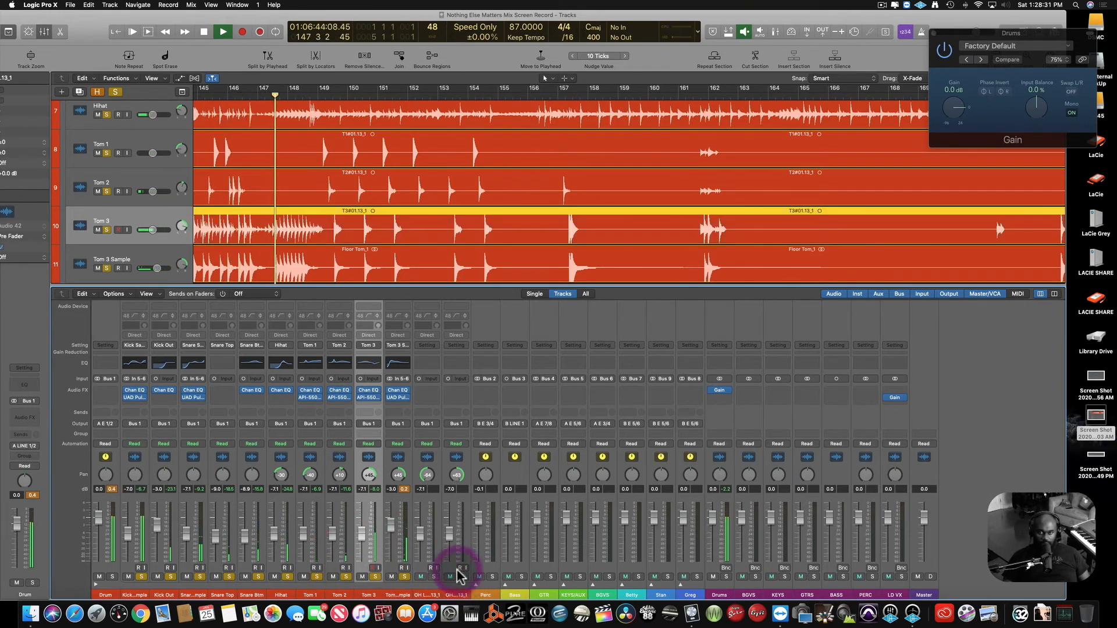
Solo the left overhead track and load the OV L channel strip setting from the Betty folder onto it.
left_click(433, 576)
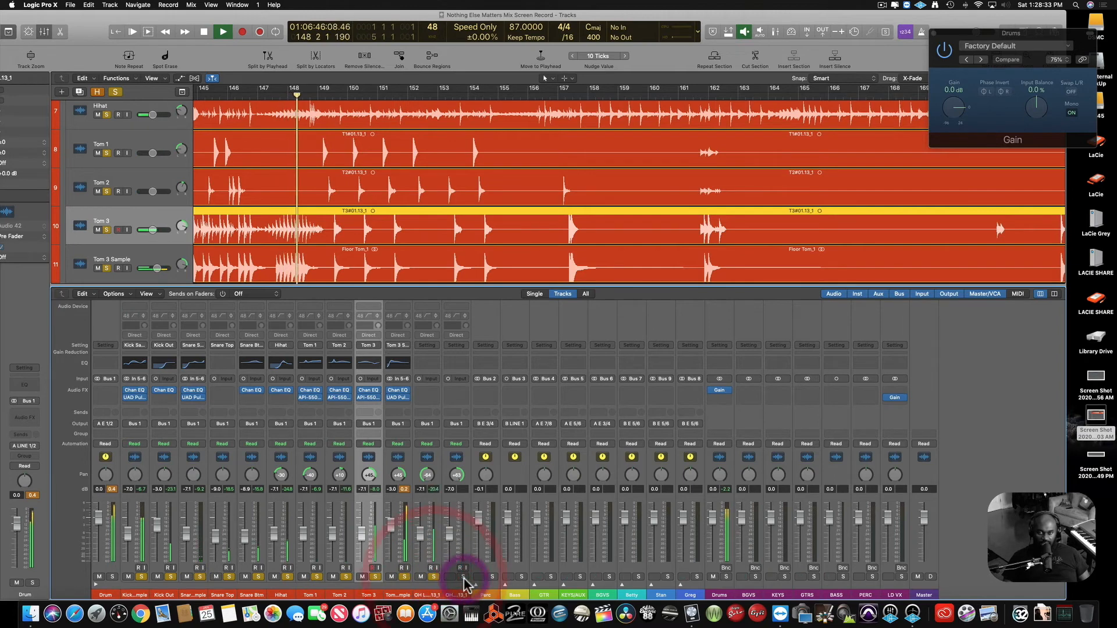
left_click(435, 377)
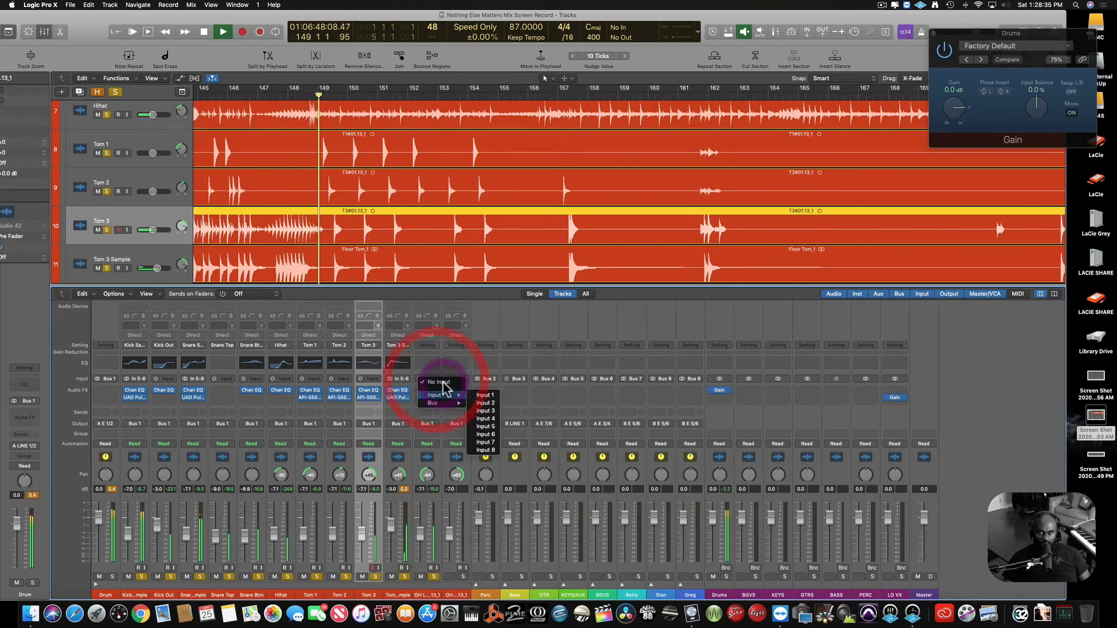
left_click(431, 347)
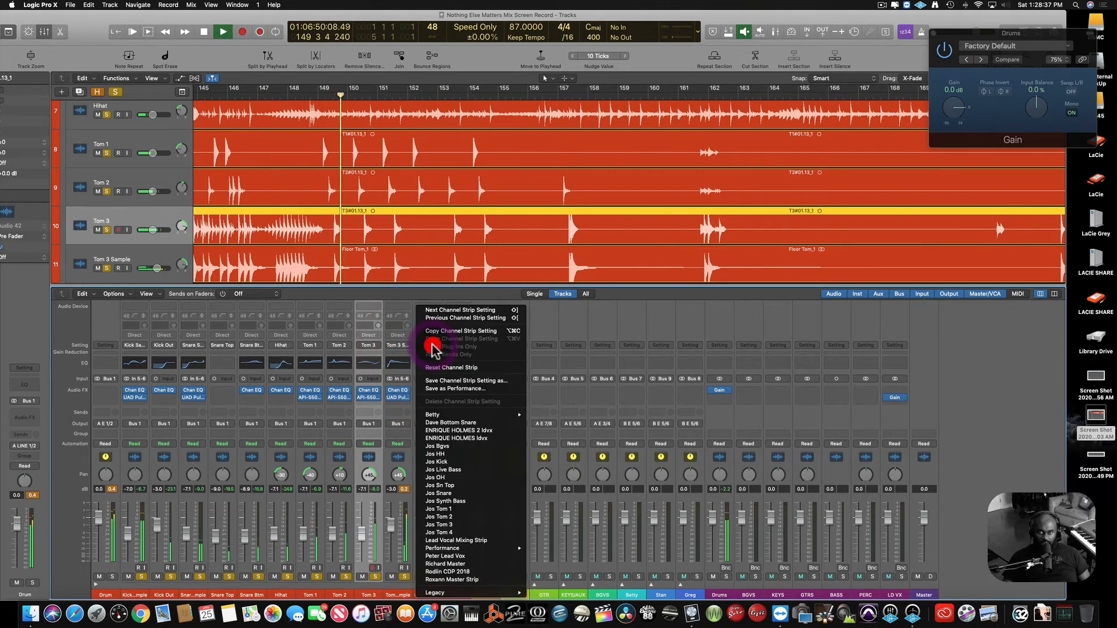
mouse_move(493, 416)
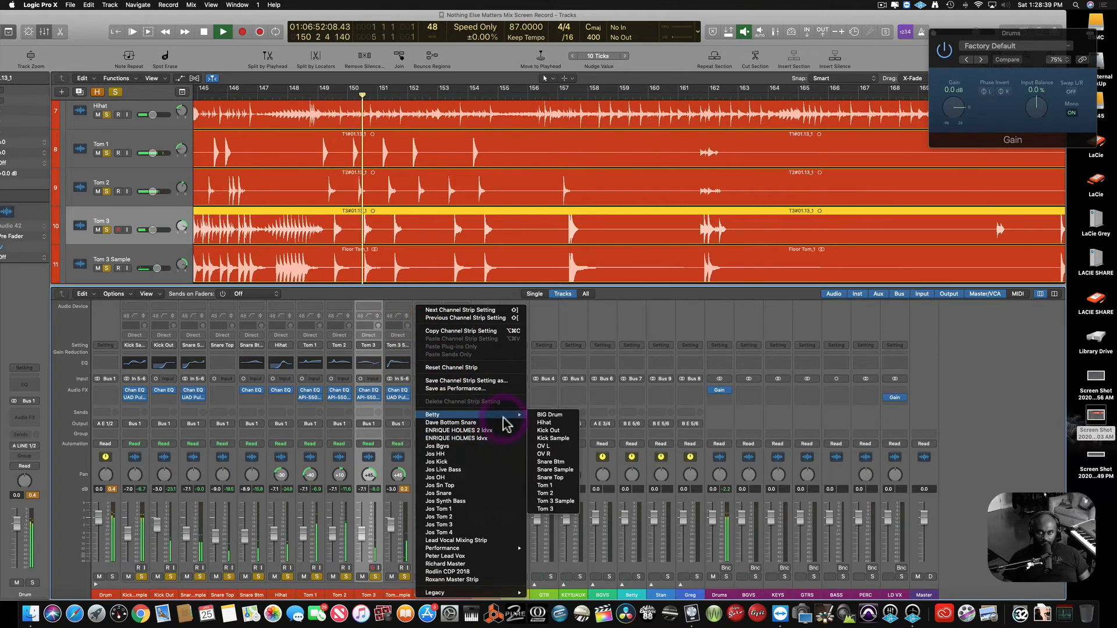
left_click(553, 453)
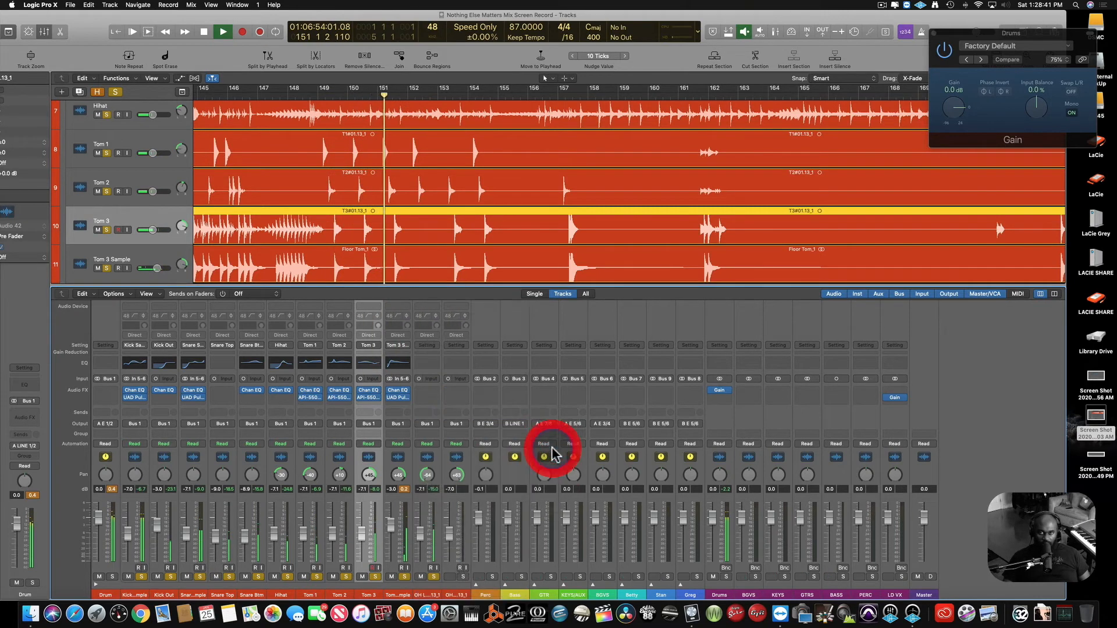
Load the OV R channel strip setting from the Betty folder onto the right overhead track.
left_click(456, 348)
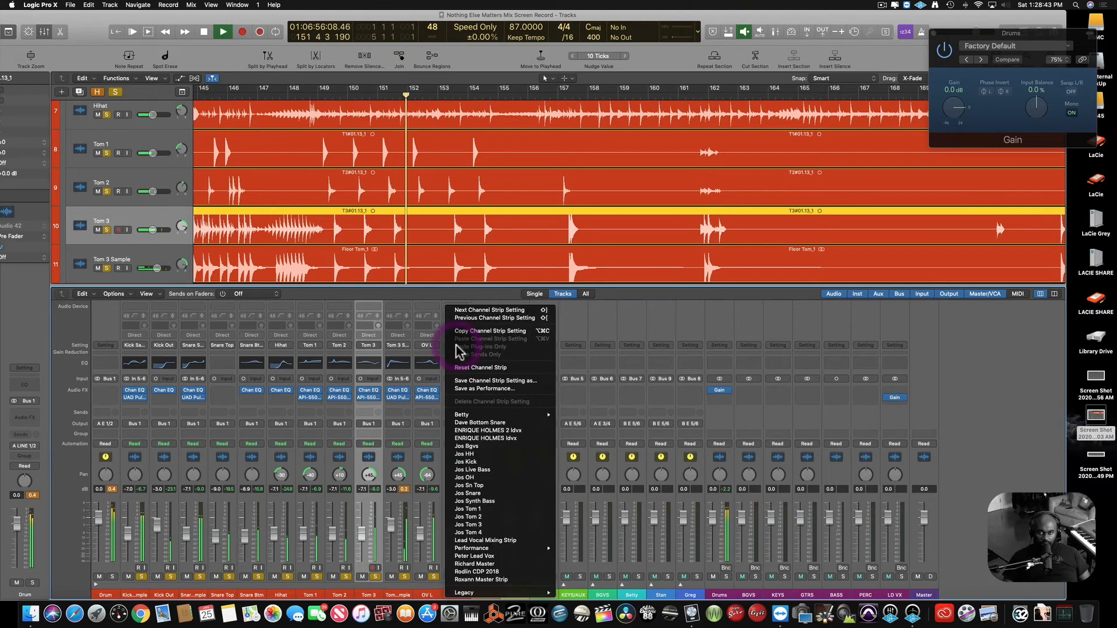
mouse_move(513, 413)
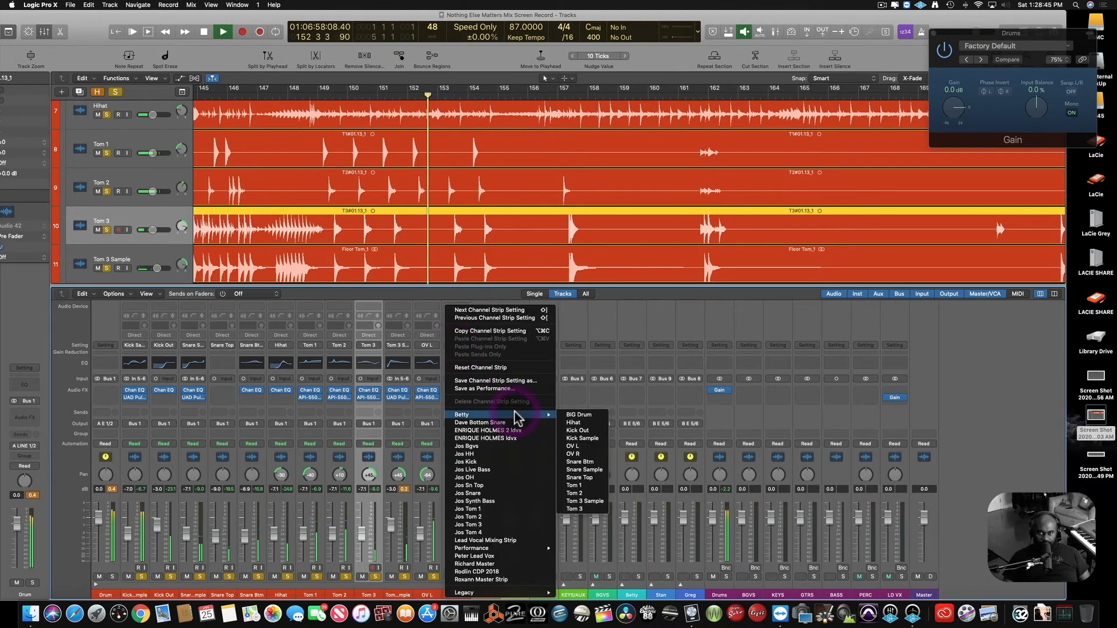
left_click(587, 454)
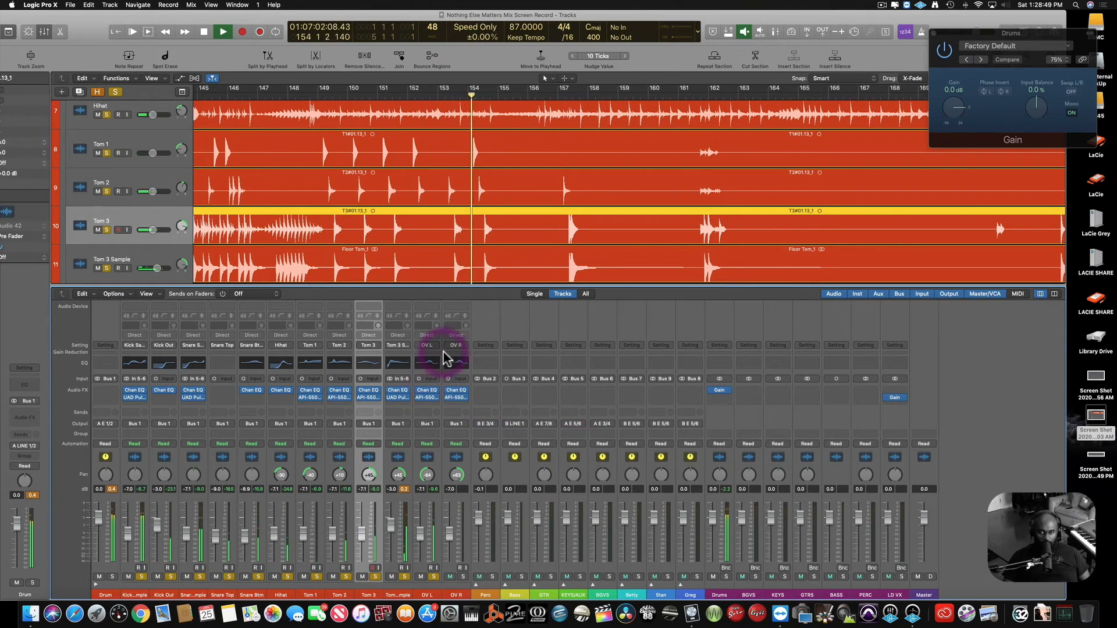
Examine the Channel EQ curve on OV L and audition the high-frequency band of its API-550A equalizer during playback.
left_click(428, 361)
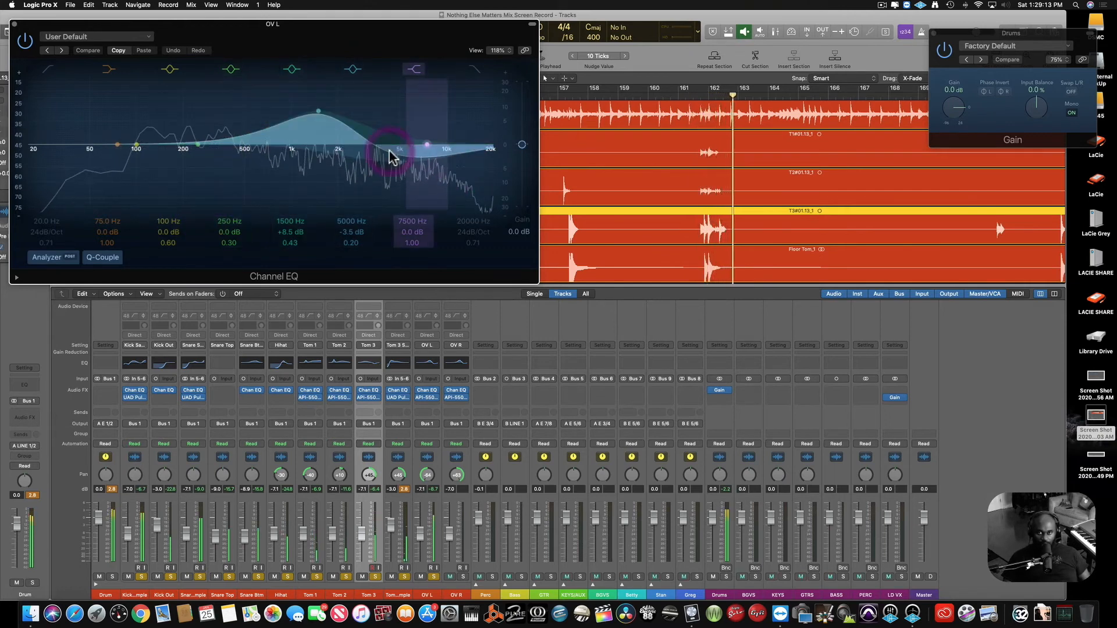
left_click(15, 25)
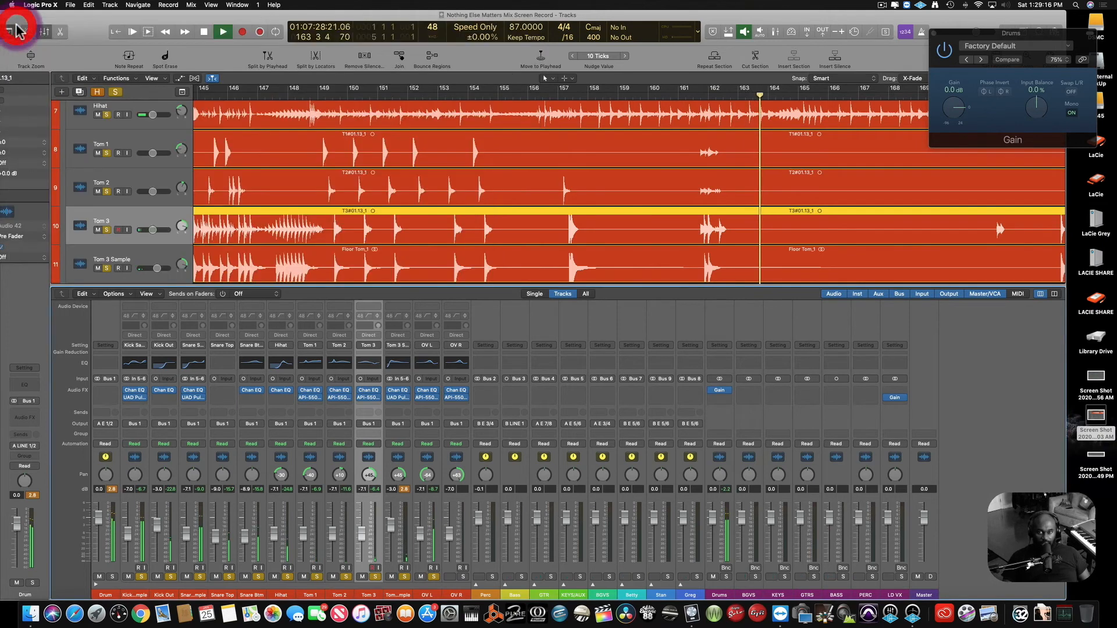
left_click(429, 400)
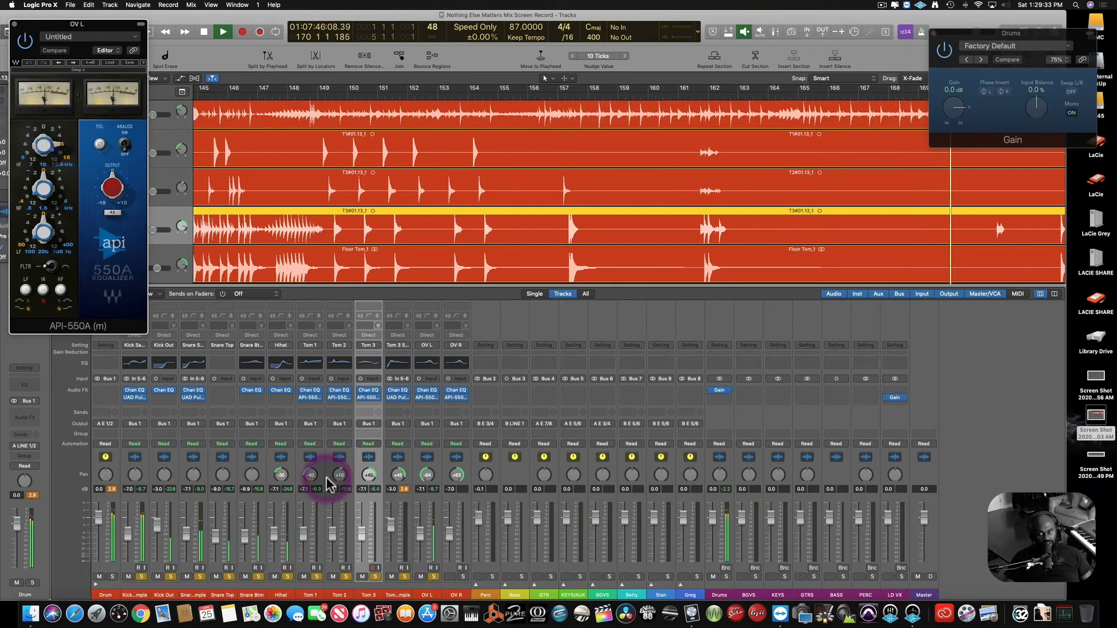
left_click(43, 126)
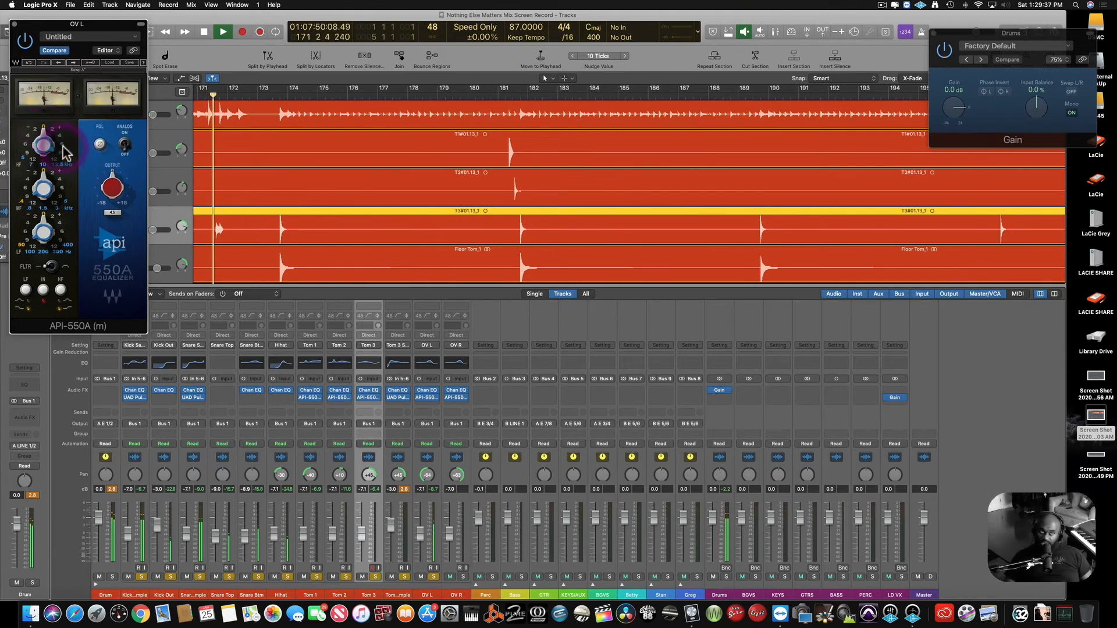
left_click(62, 144)
left_click(63, 145)
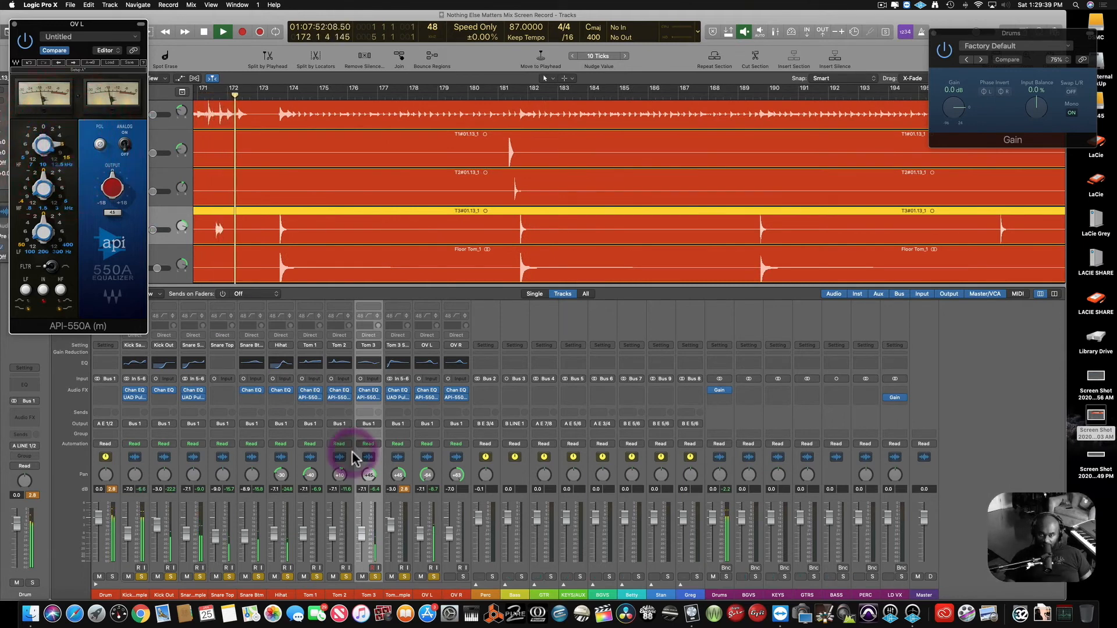
Solo the OV R track, stop playback and restart it from around bar 102.
left_click(462, 576)
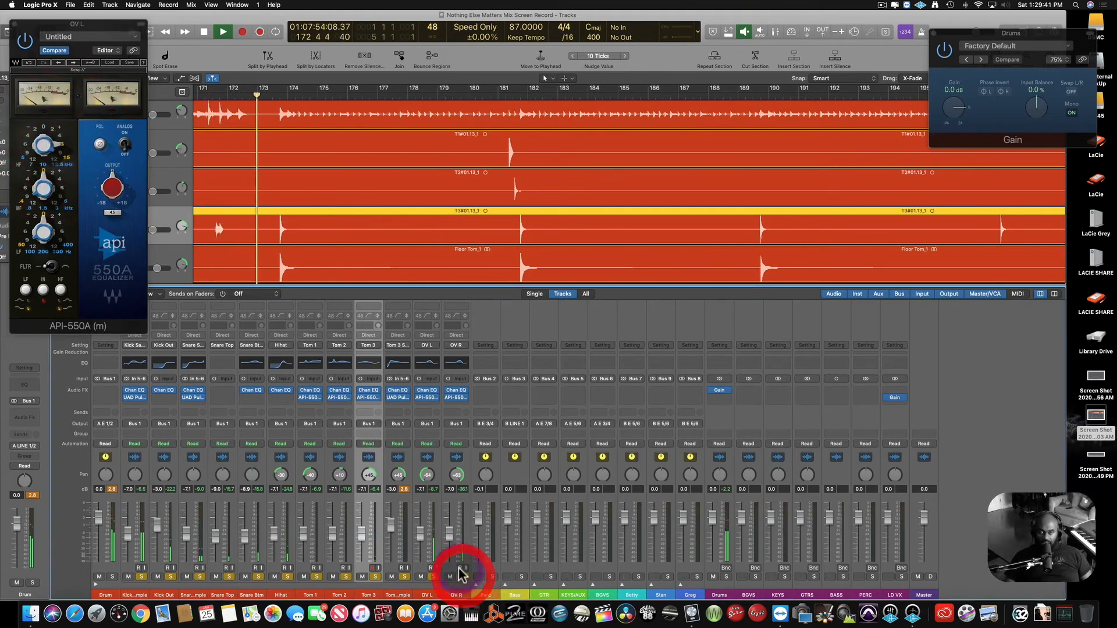
key("space")
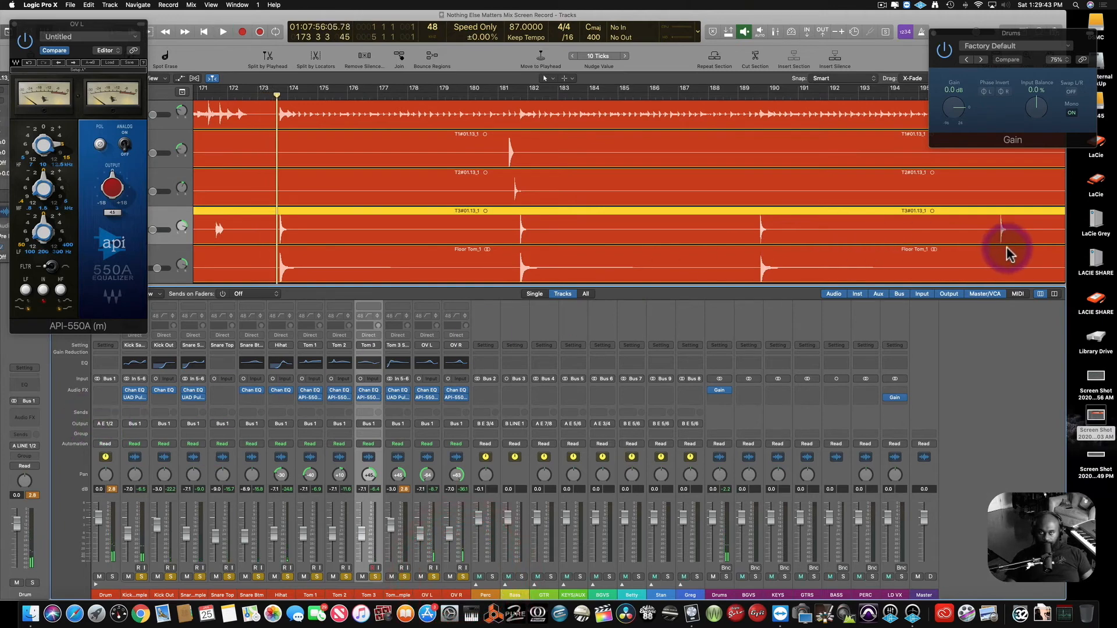
key("space")
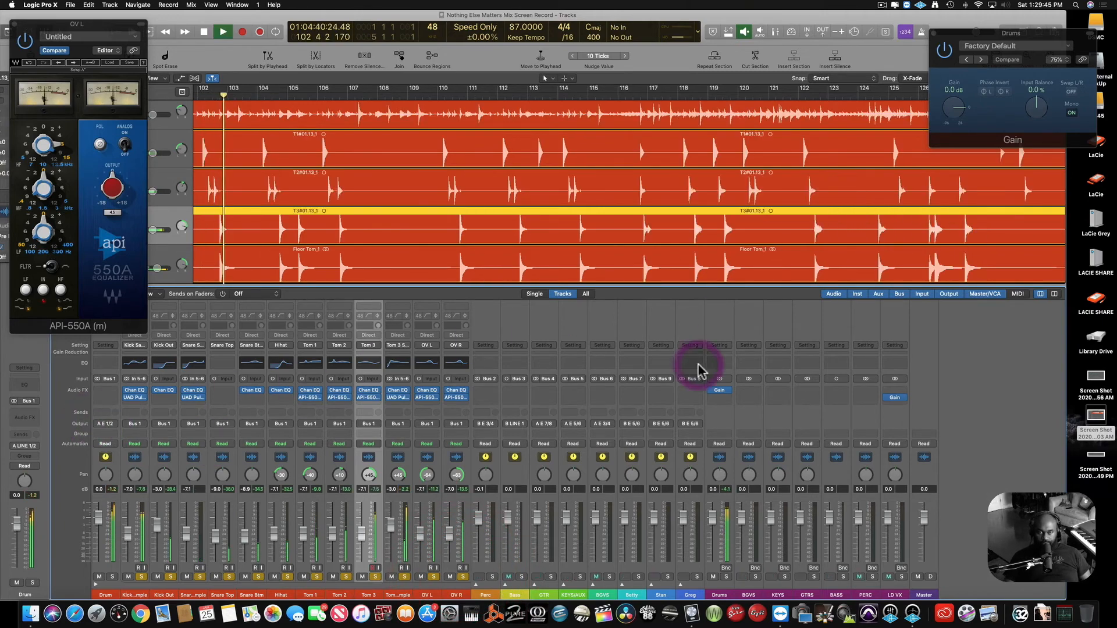
Select the OV L and OV R channels together and lower their faders to -10.2 dB and -10.1 dB.
left_click(464, 548)
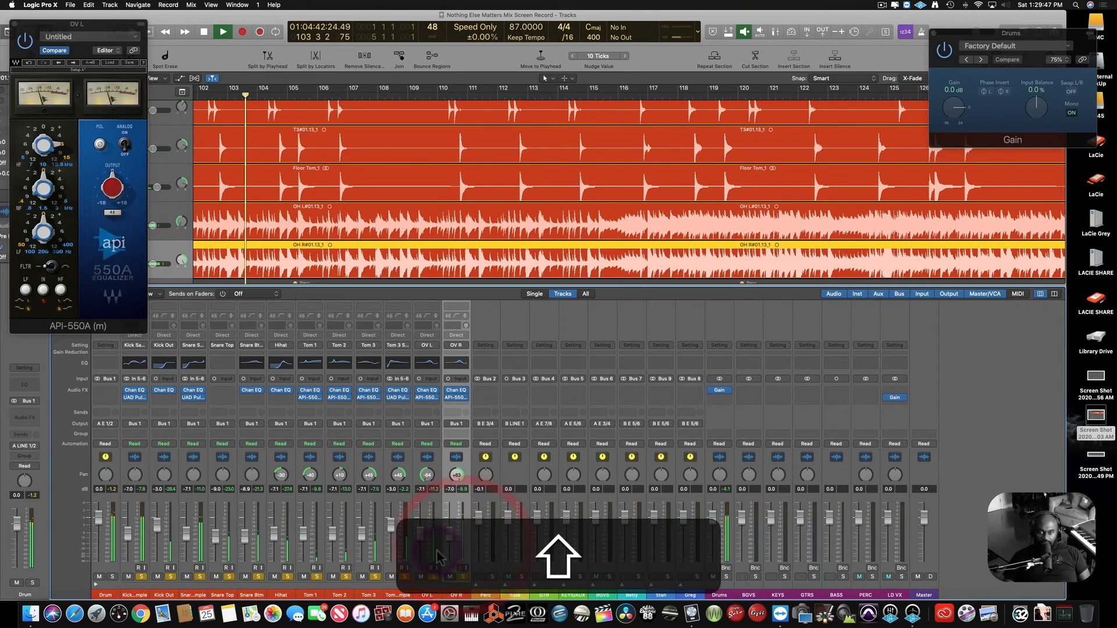
left_click(420, 531, "shift")
left_click_drag(420, 532, 419, 539)
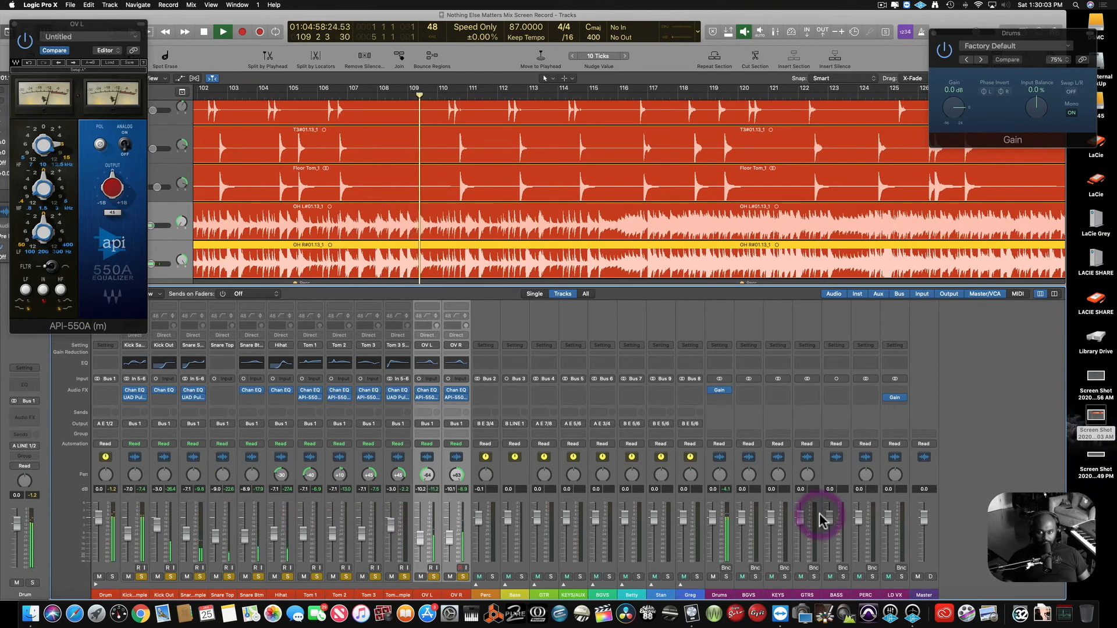
Bypass the Gain plug-in on the Drums channel and close OV L's API-550A window.
left_click(712, 390)
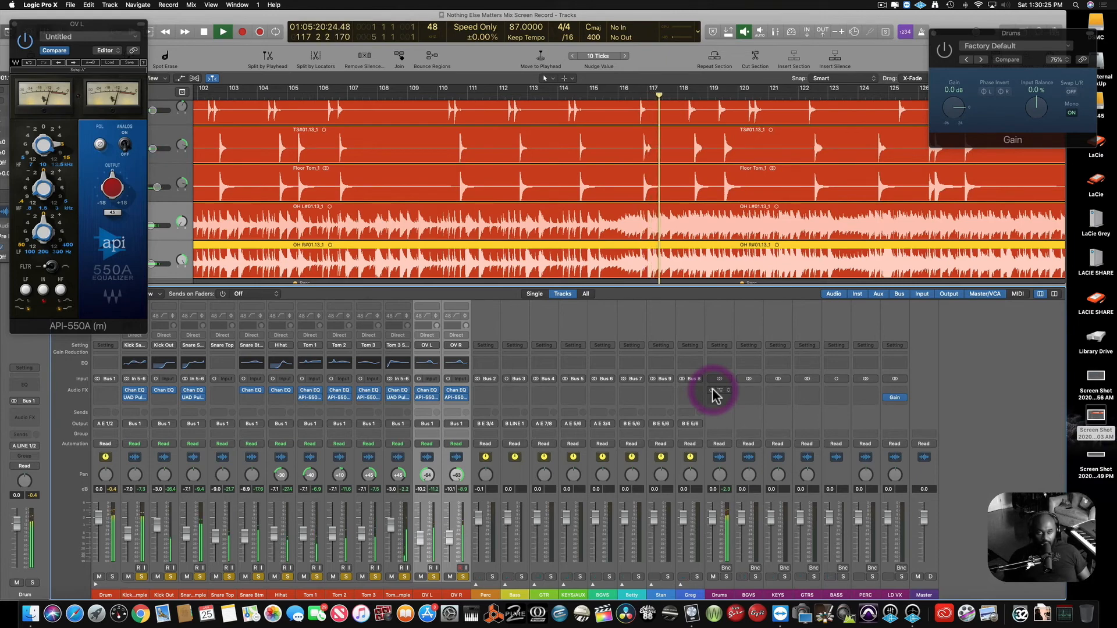
left_click_drag(712, 389, 712, 390)
left_click_drag(78, 25, 406, 129)
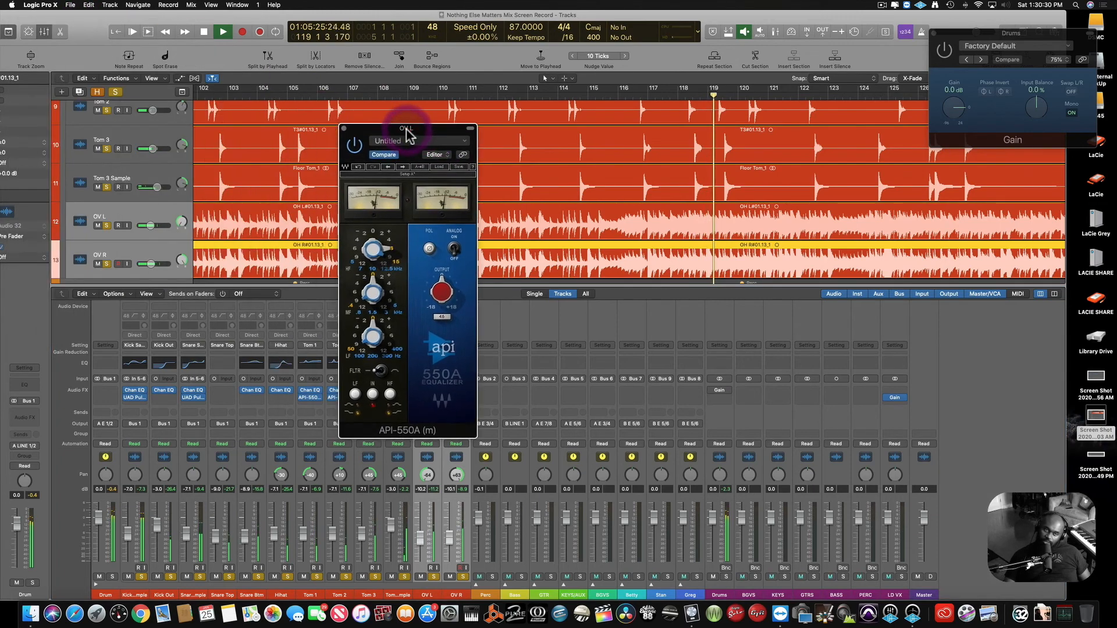
left_click(344, 129)
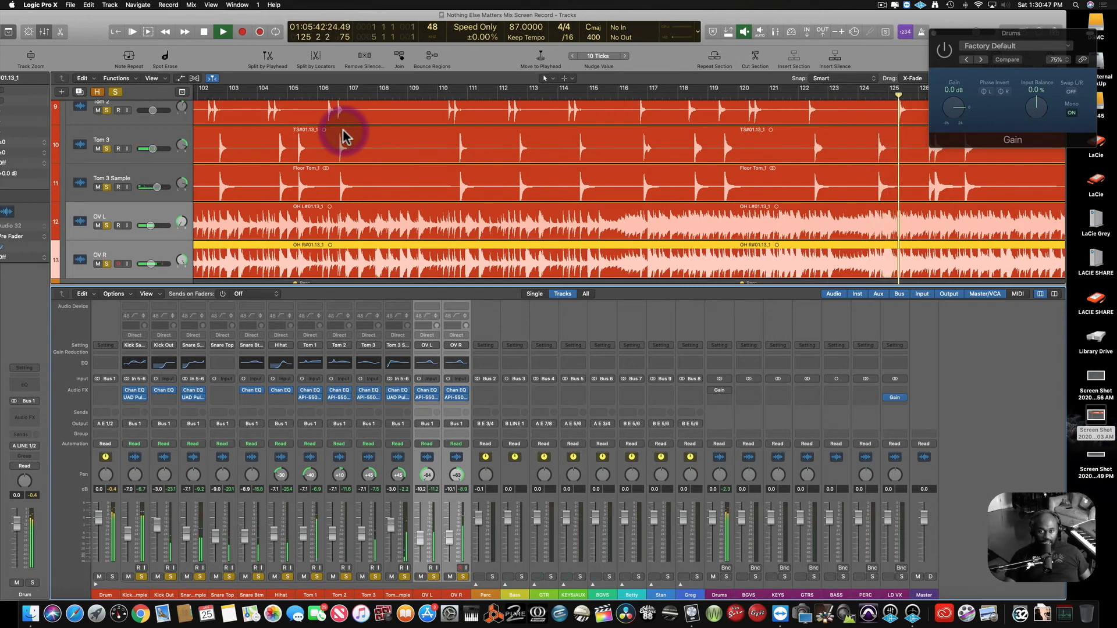
Lower the selected overhead faders further, OV L to -12.0 dB and OV R to -11.8 dB.
left_click_drag(420, 537, 423, 548)
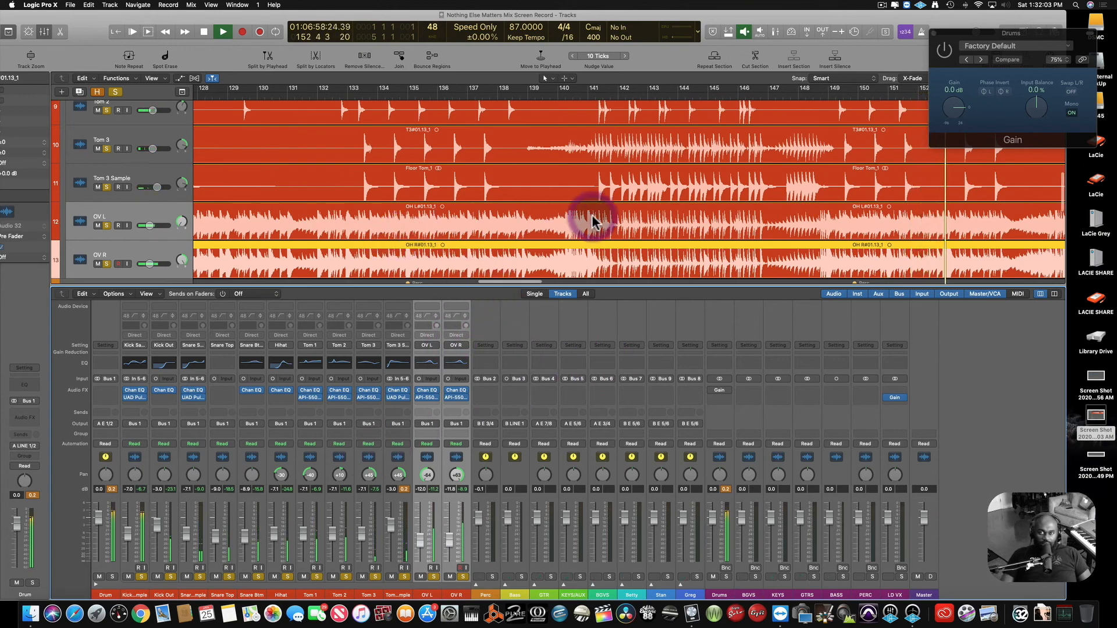
Examine the drum, overhead and bass regions around the playhead while the soloed drum mix plays.
scroll(592, 221, "up", 5)
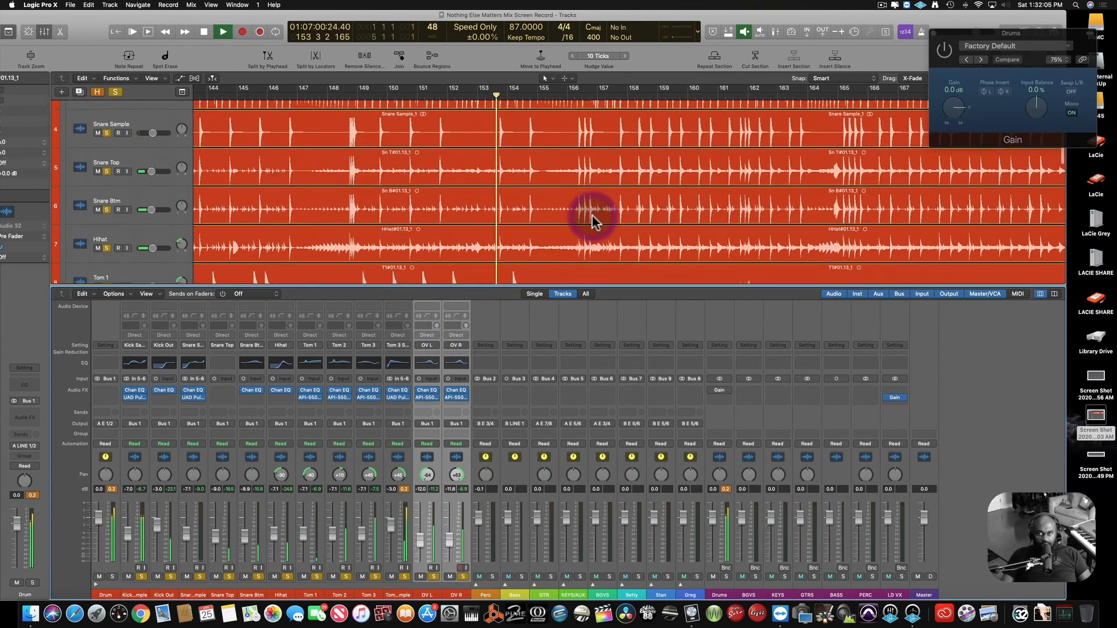
scroll(592, 221, "down", 5)
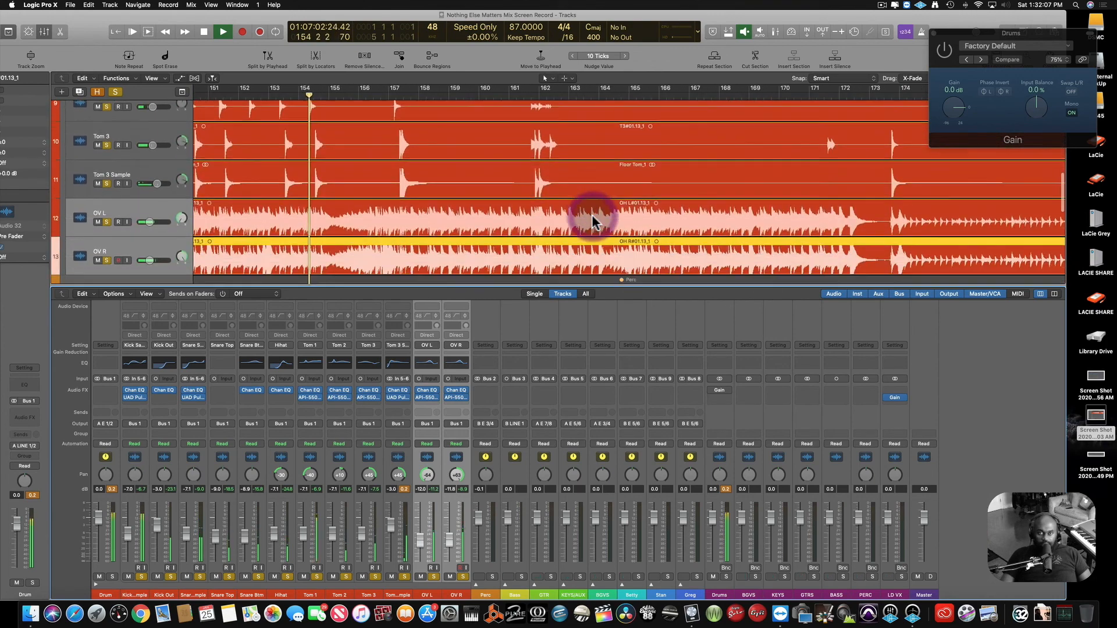
scroll(592, 221, "down", 2)
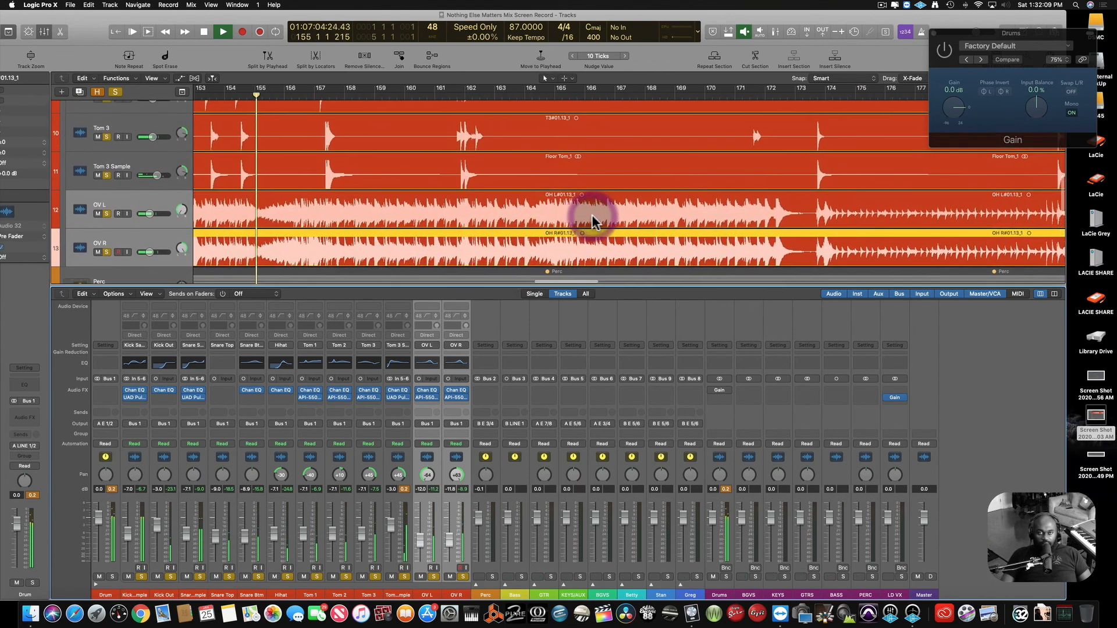
scroll(593, 221, "left", 5)
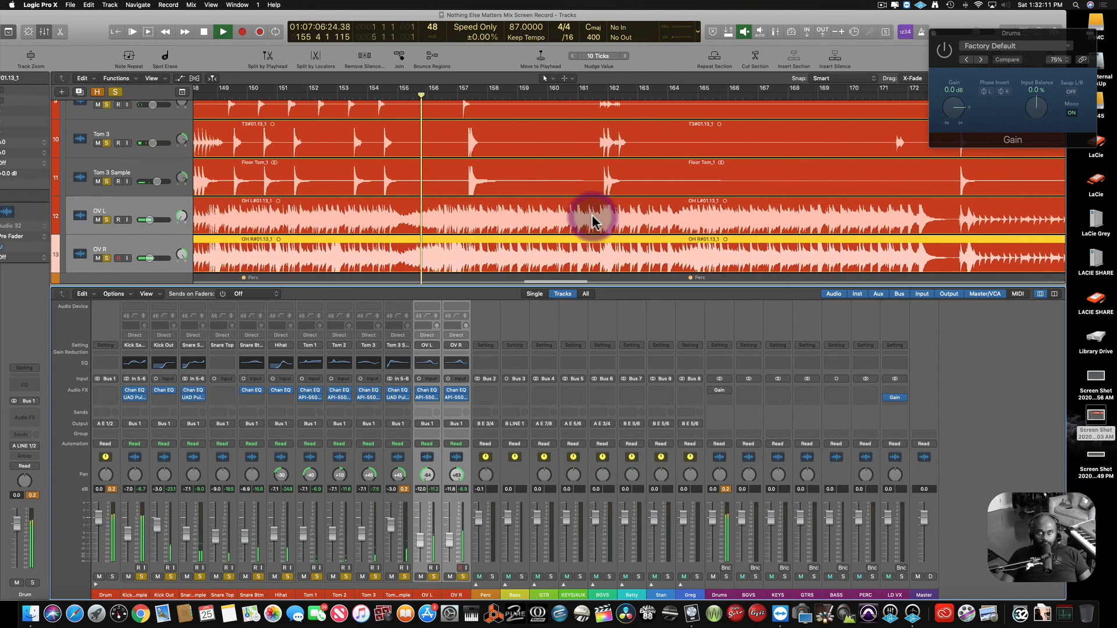
scroll(593, 221, "up", 10)
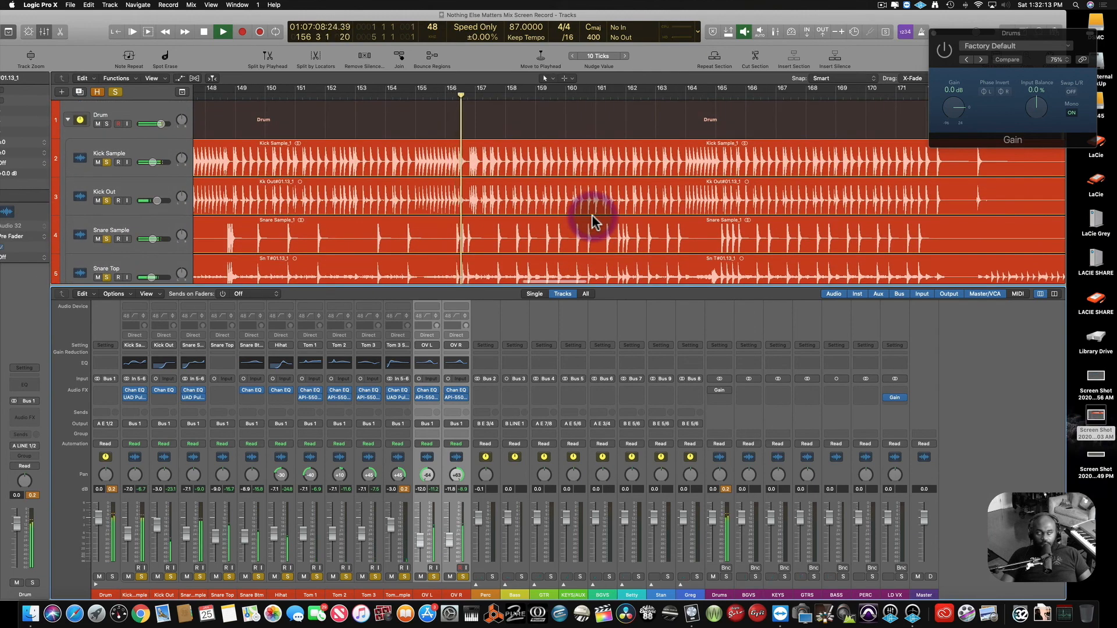
scroll(593, 221, "down", 10)
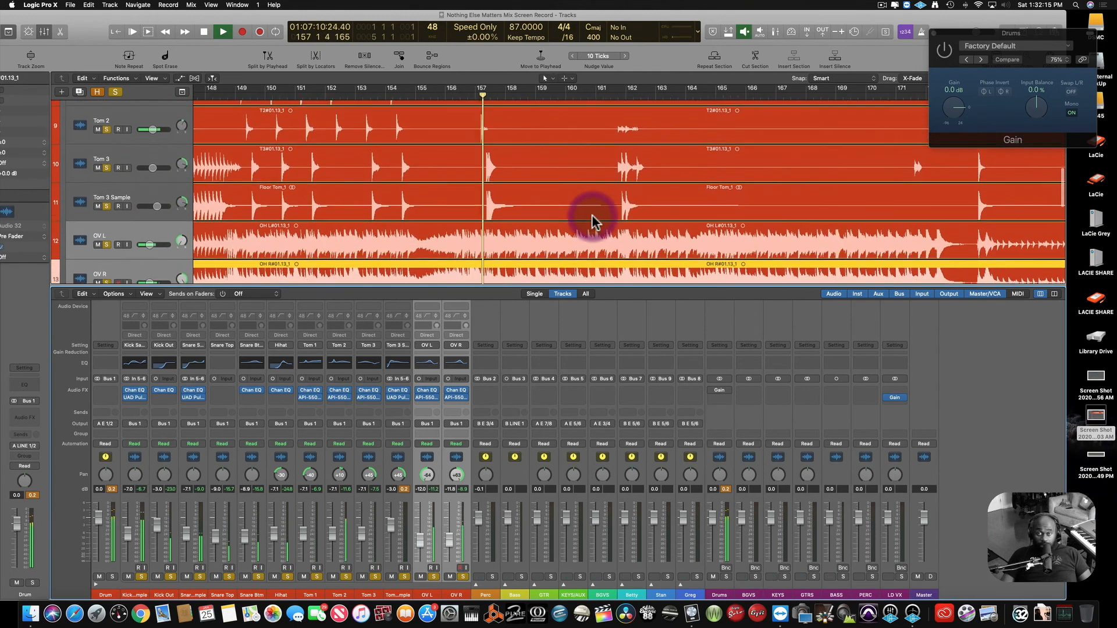
scroll(592, 221, "down", 5)
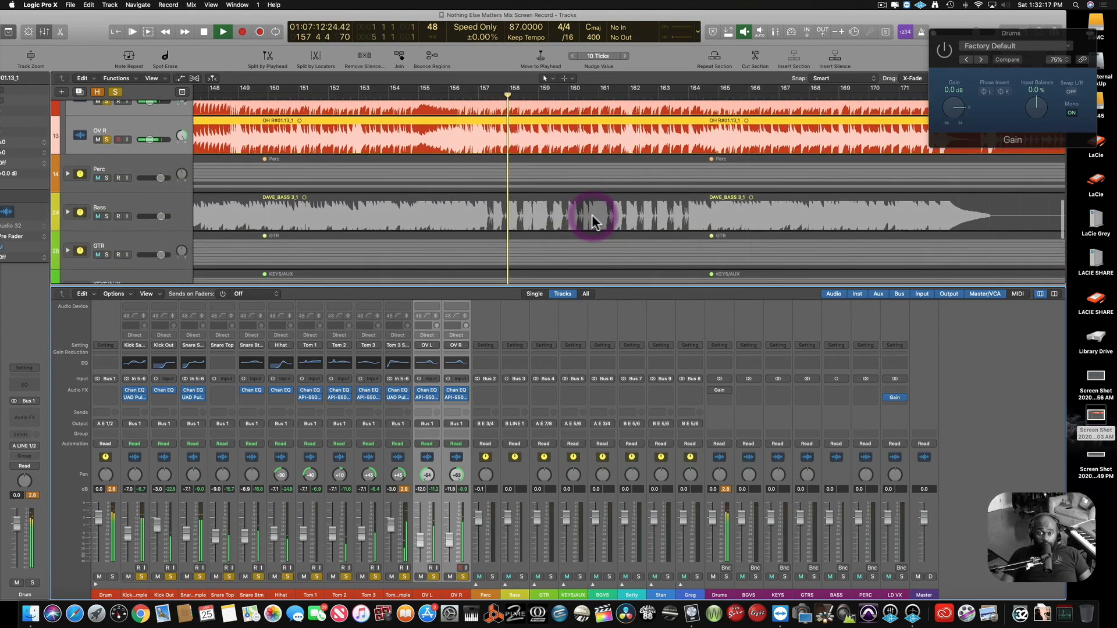
scroll(591, 214, "right", 5)
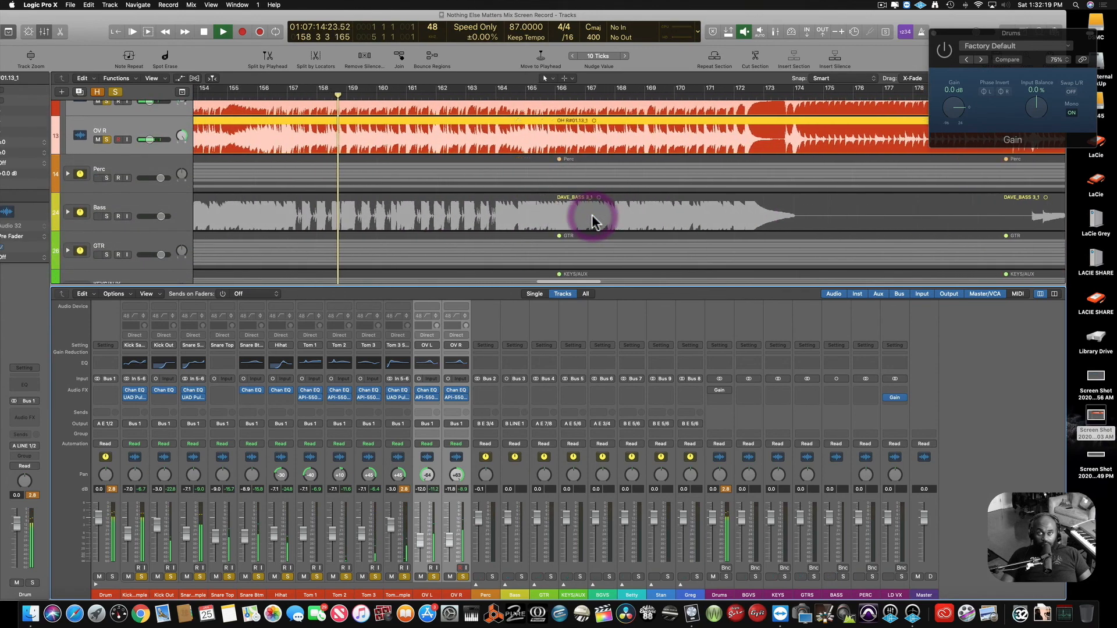
key("super+Left")
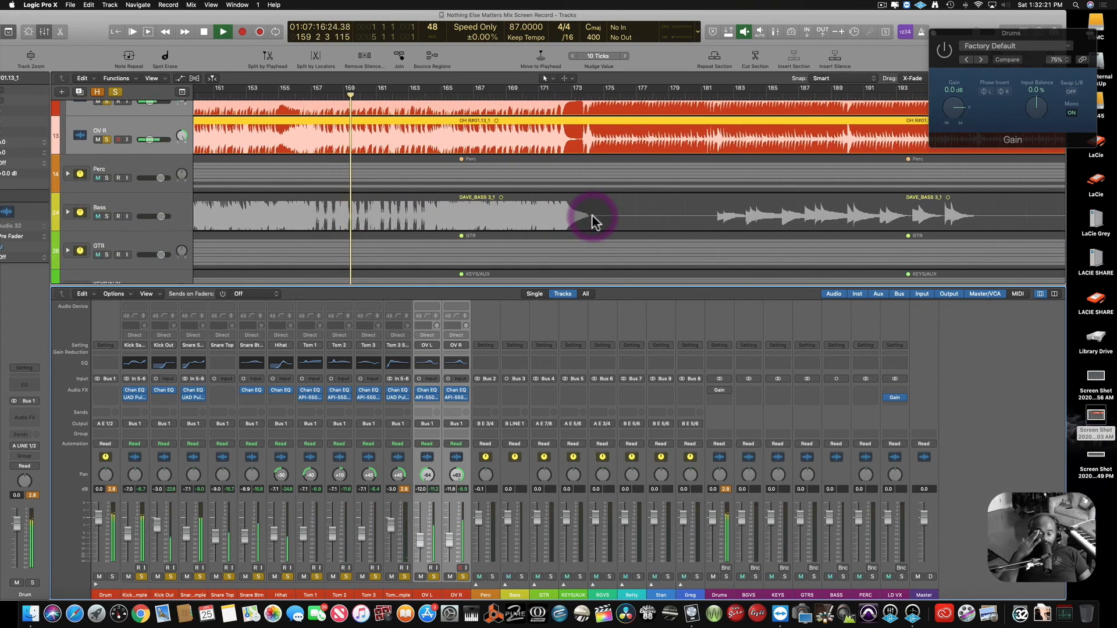
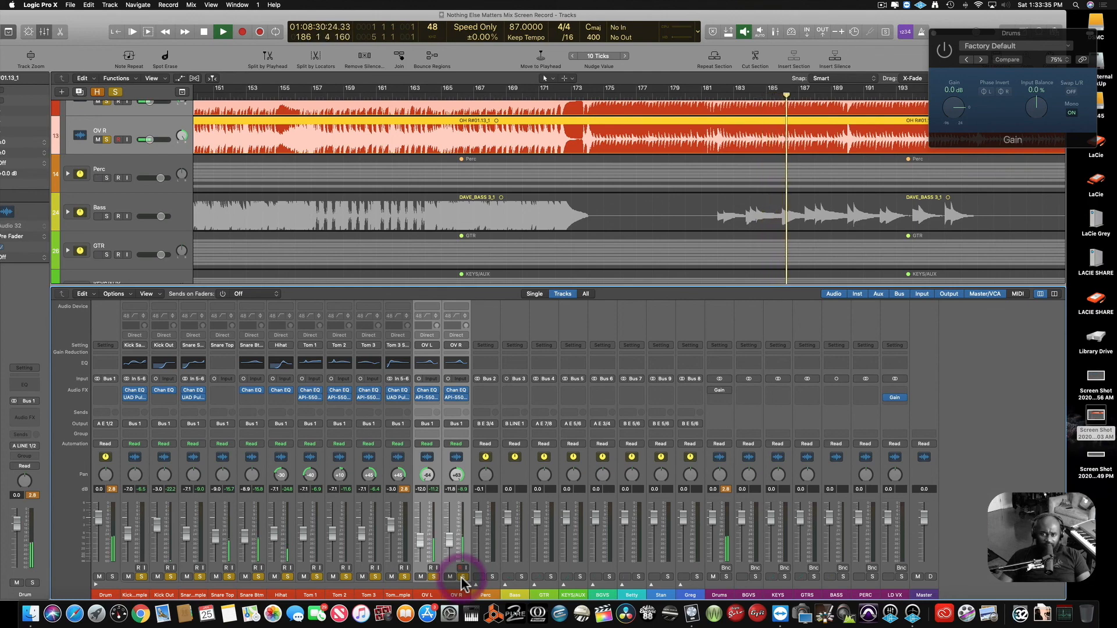
Unsolo all drum channels from Tom 3 Sample back to Kick Sample, plus both overheads, to hear the full mix.
left_click(405, 577)
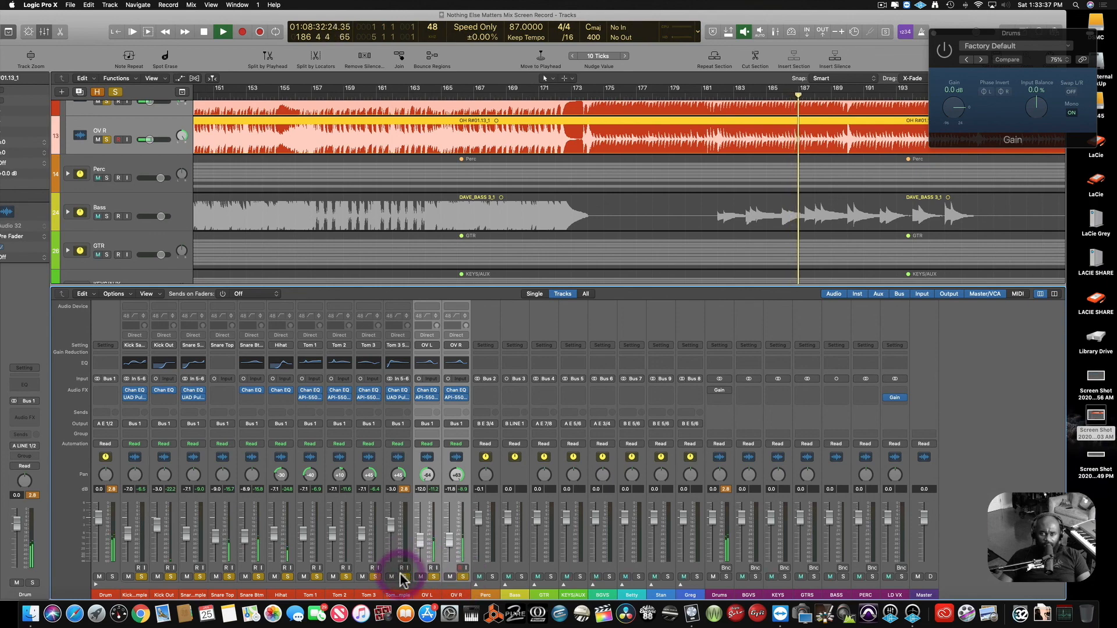
left_click_drag(406, 577, 121, 584)
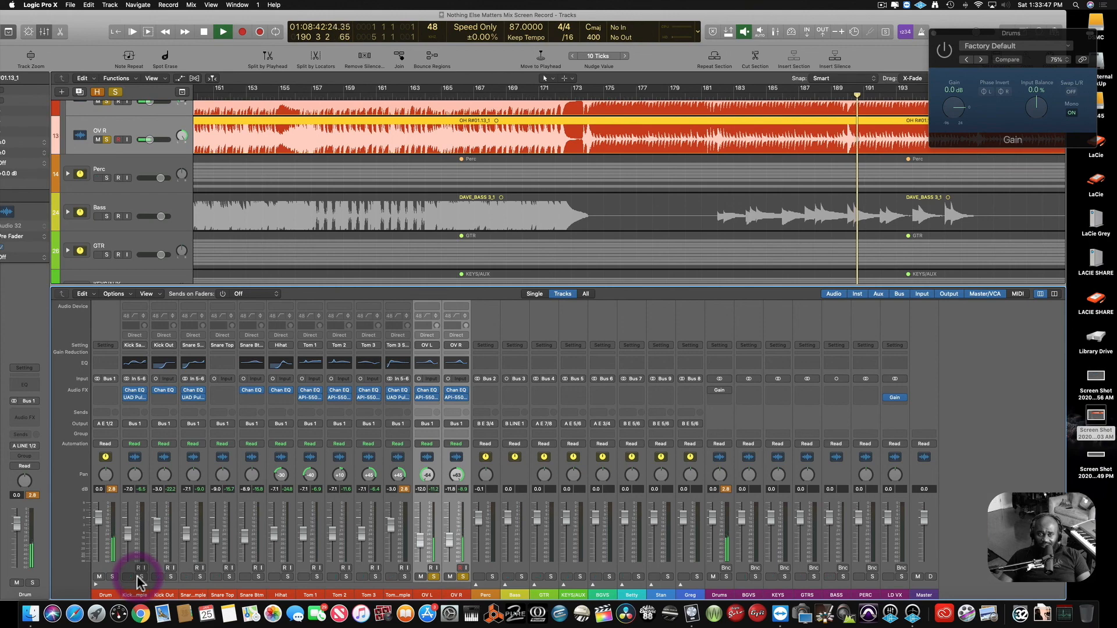
left_click_drag(463, 578, 438, 579)
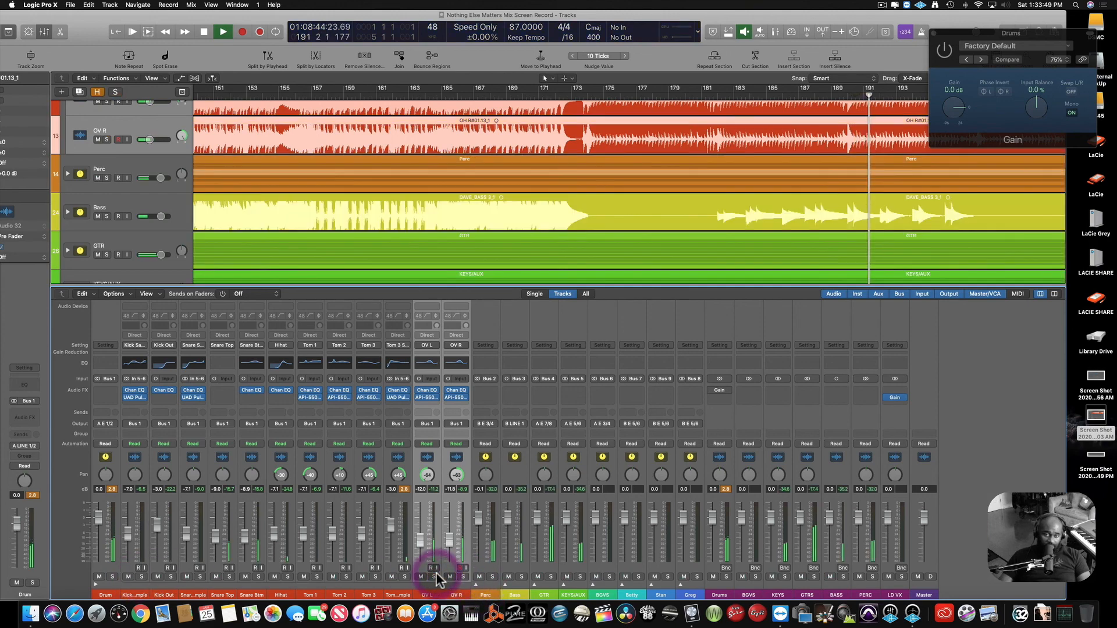